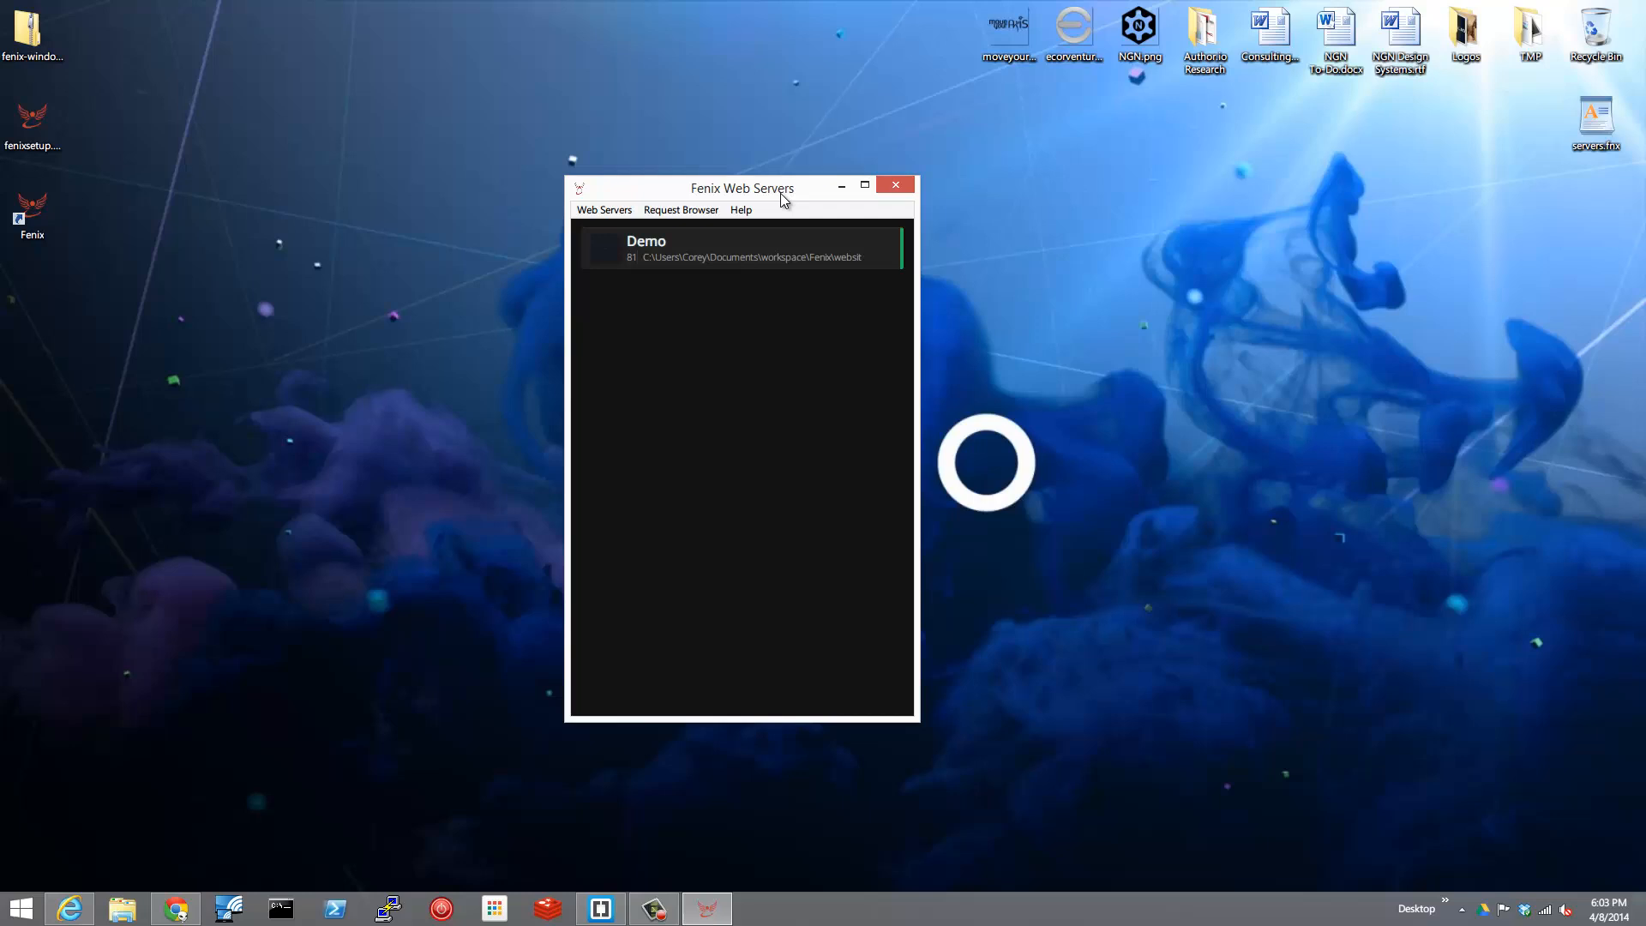
# Open the Fenix Request Browser and stop its internet sharing so it accepts requests on localhost only.
pyautogui.click(690, 211)
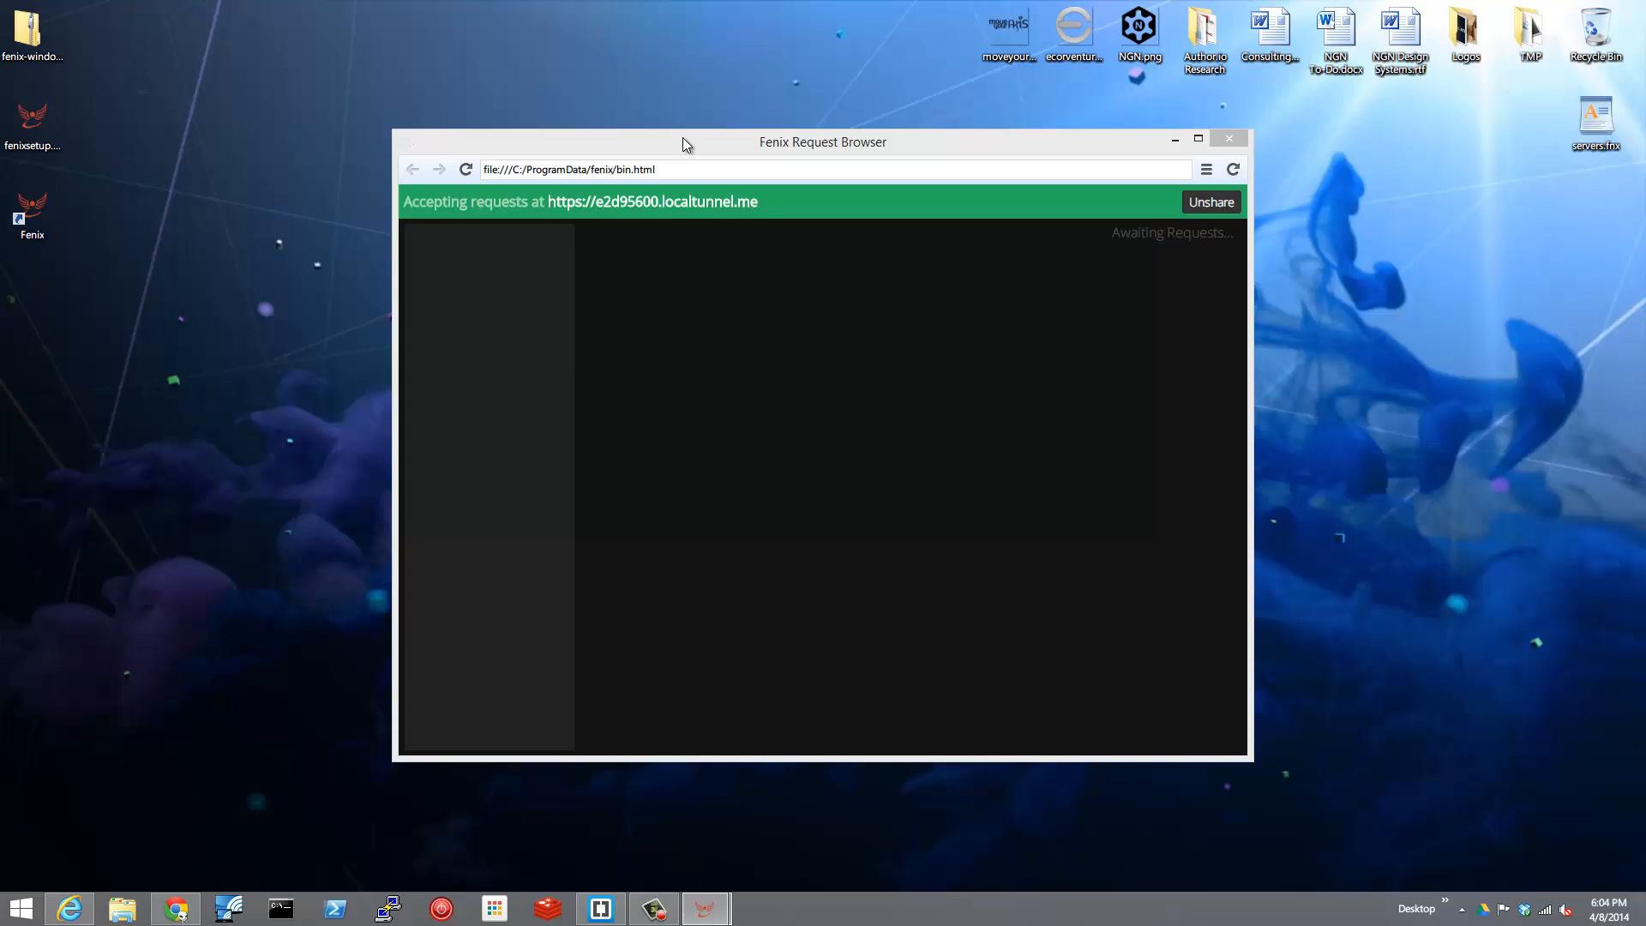
pyautogui.moveTo(700, 144); pyautogui.dragTo(531, 137)
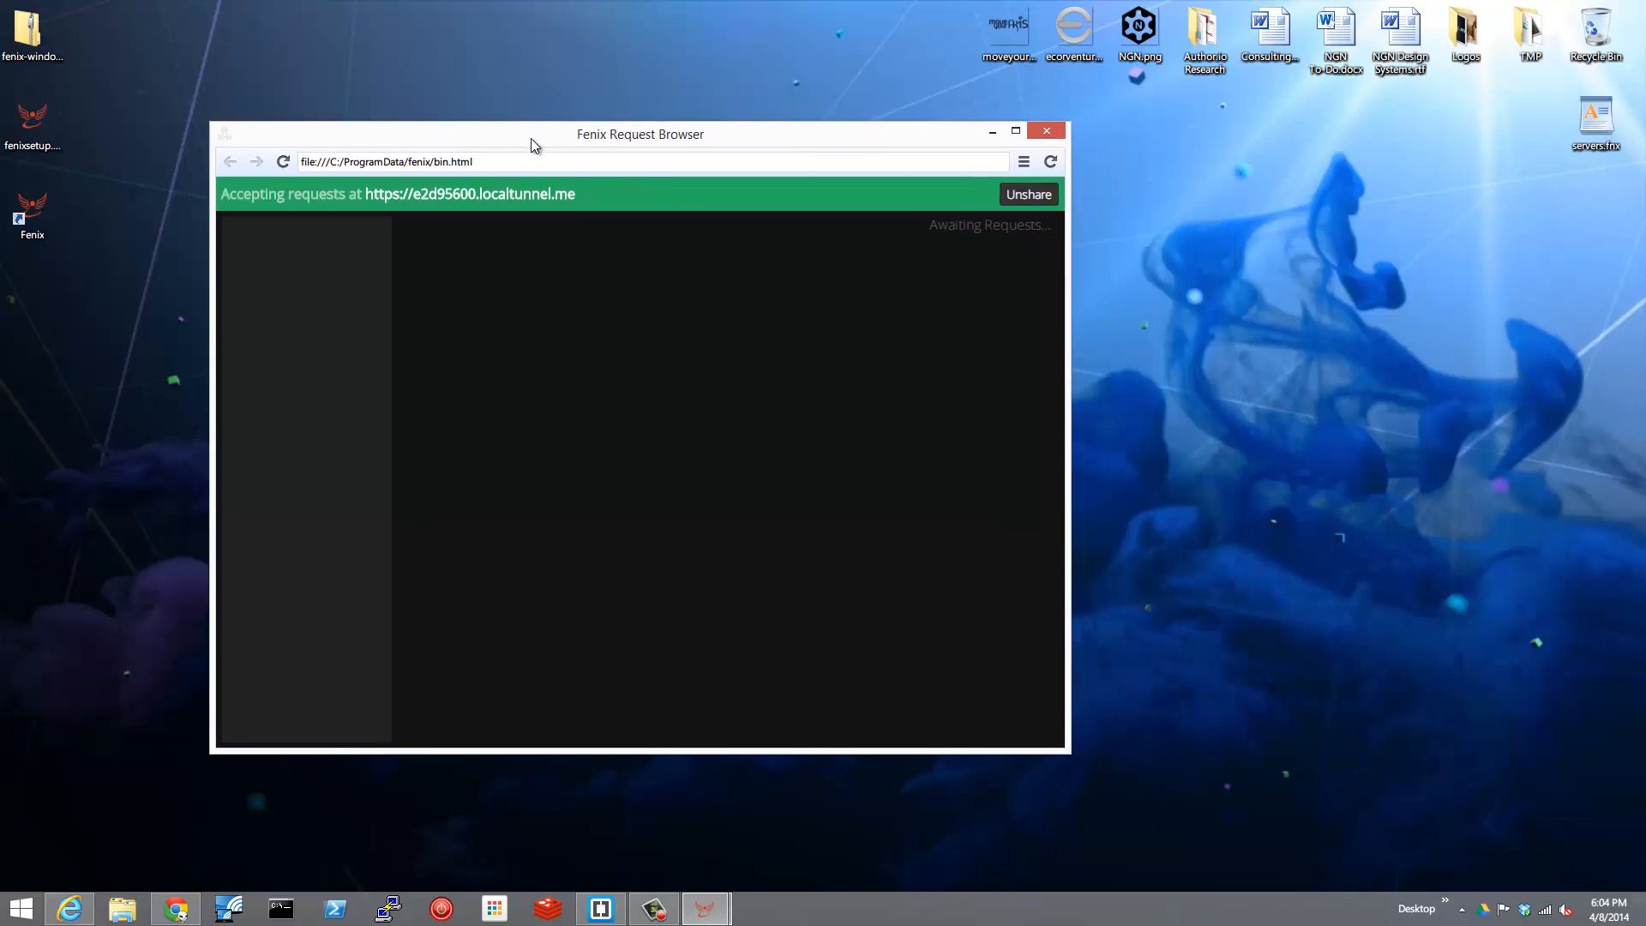
pyautogui.click(1028, 198)
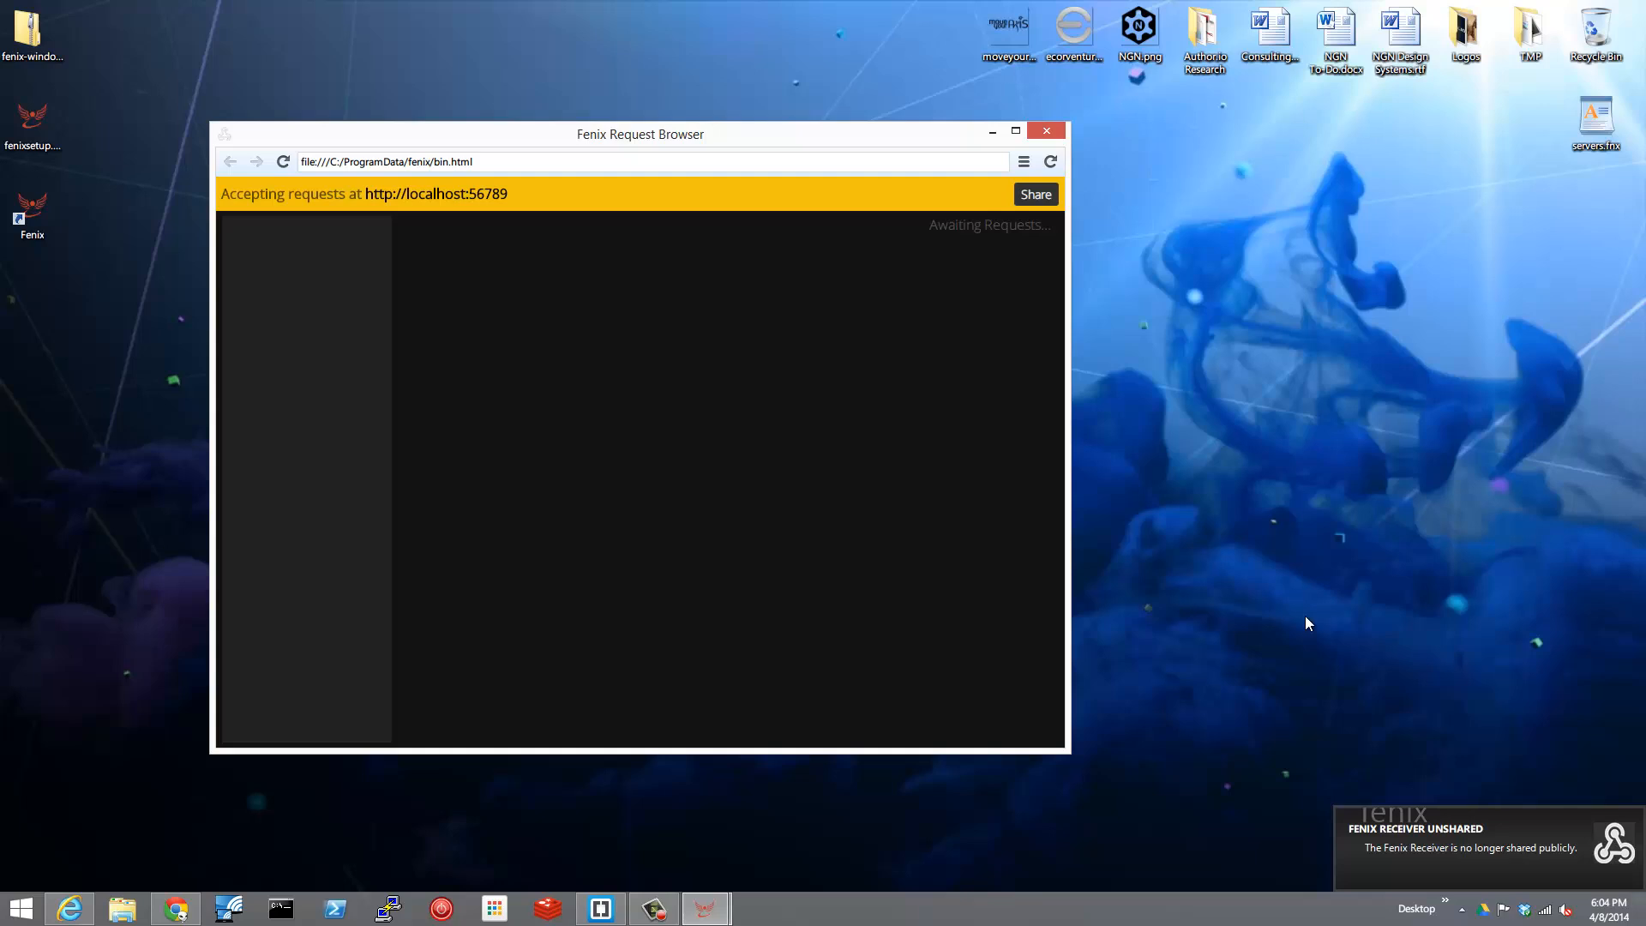
# Launch Postman and arrange its window beside the Fenix Request Browser.
pyautogui.click(496, 906)
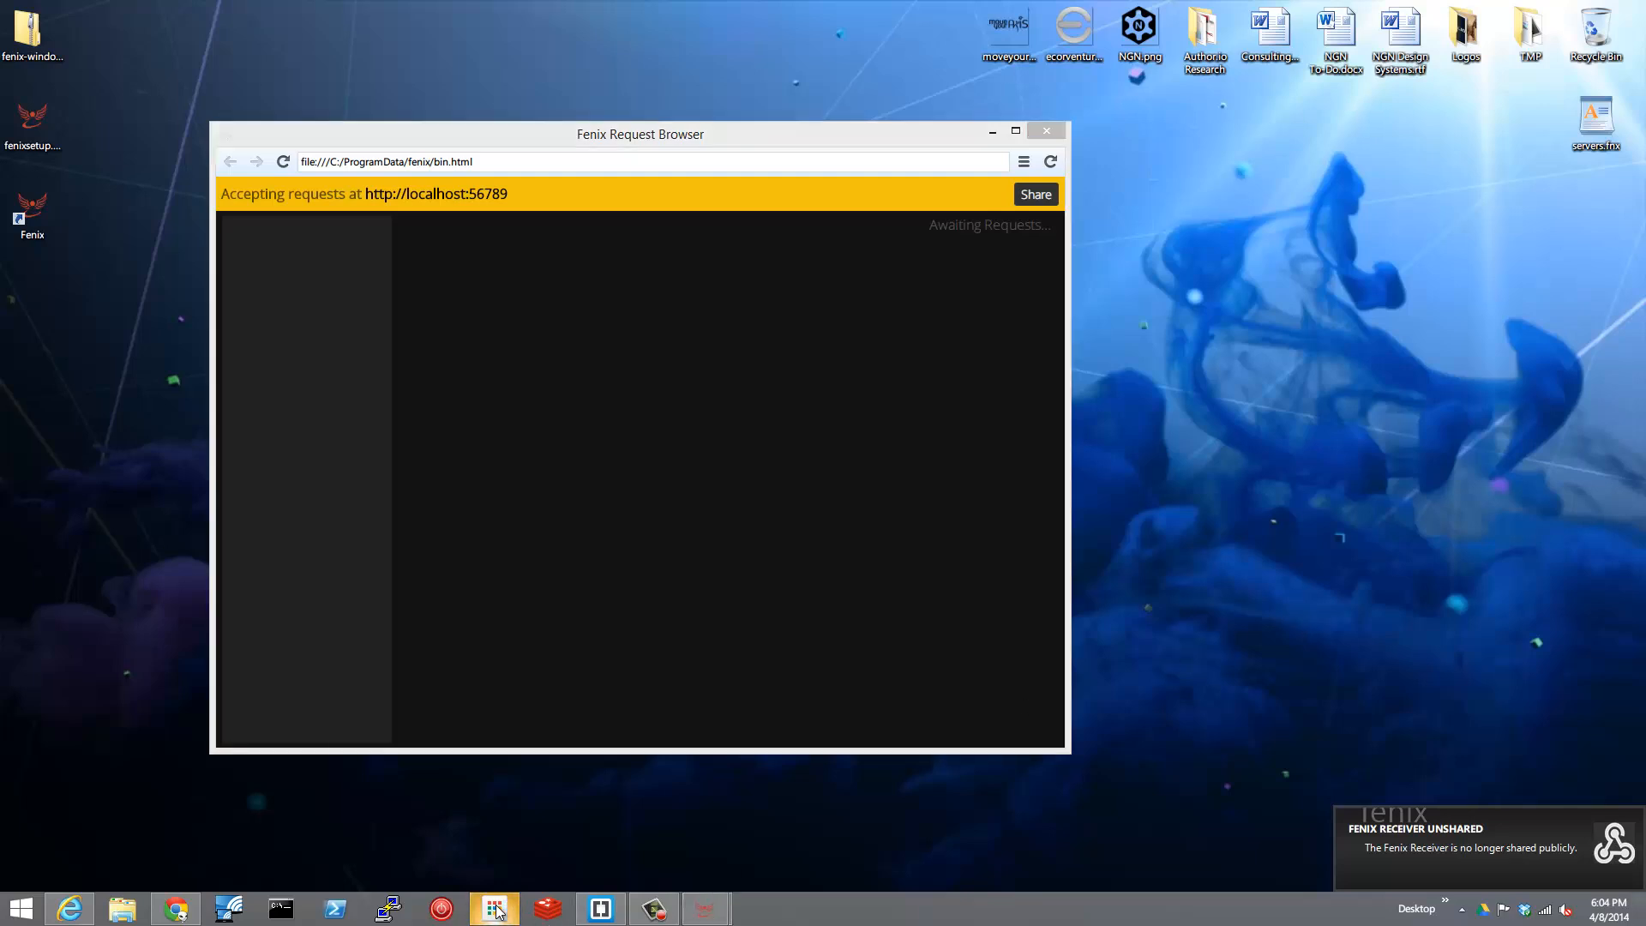
pyautogui.click(455, 624)
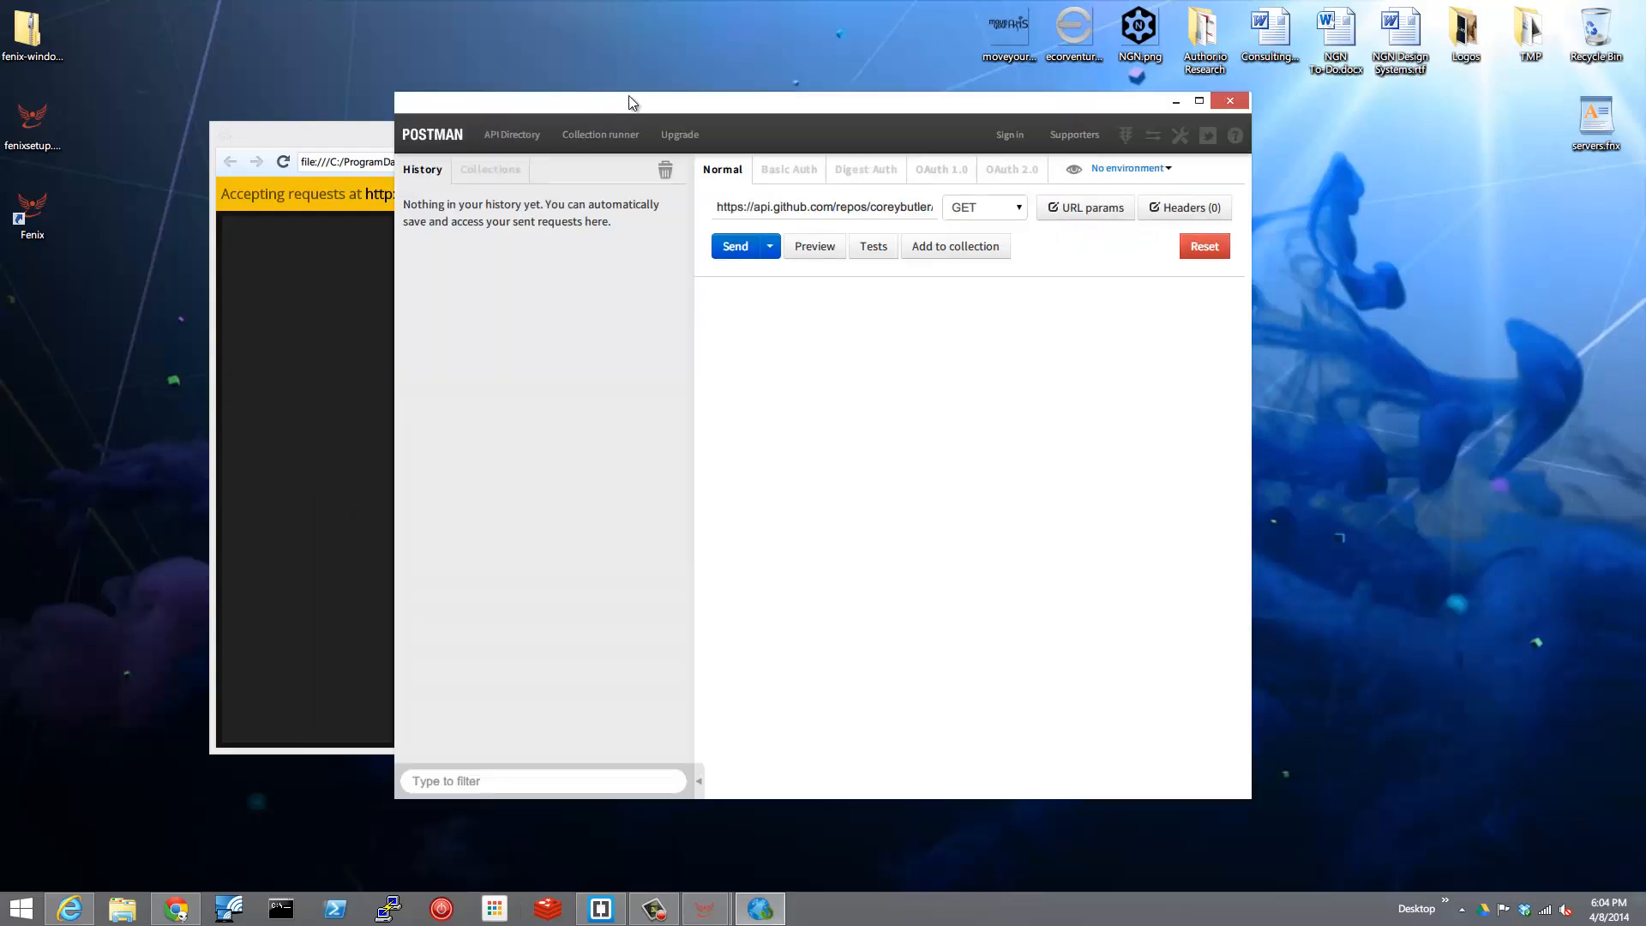
pyautogui.moveTo(600, 104); pyautogui.dragTo(960, 123)
pyautogui.moveTo(712, 128); pyautogui.dragTo(606, 126)
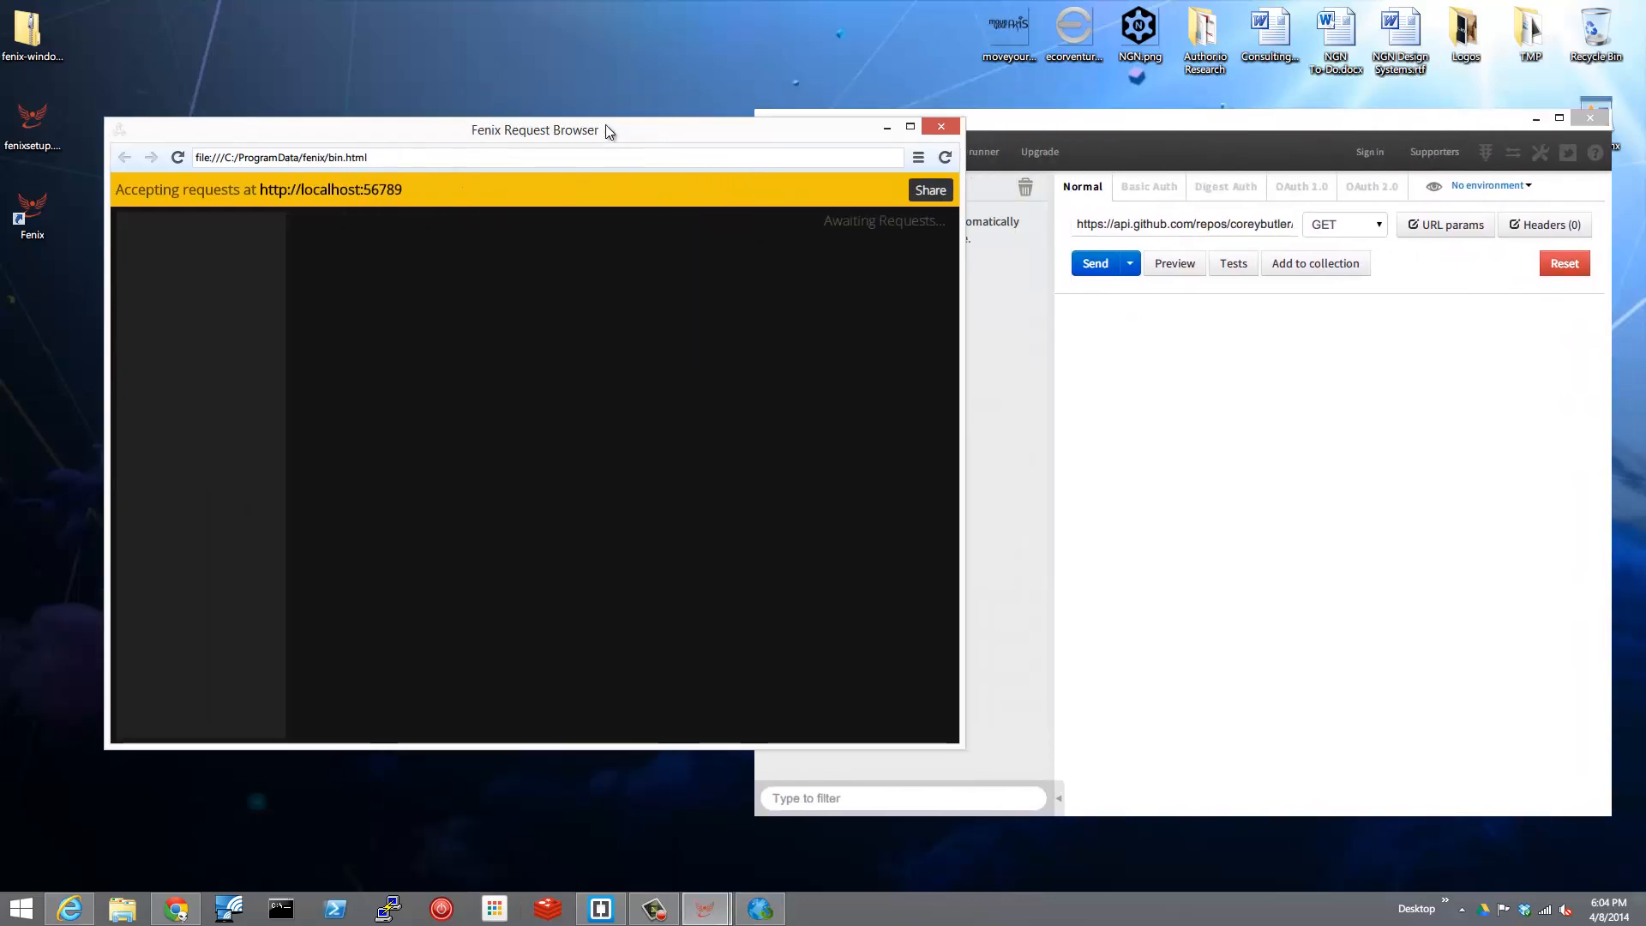
pyautogui.moveTo(403, 192); pyautogui.dragTo(264, 203)
pyautogui.hotkey('ctrl', 'c')
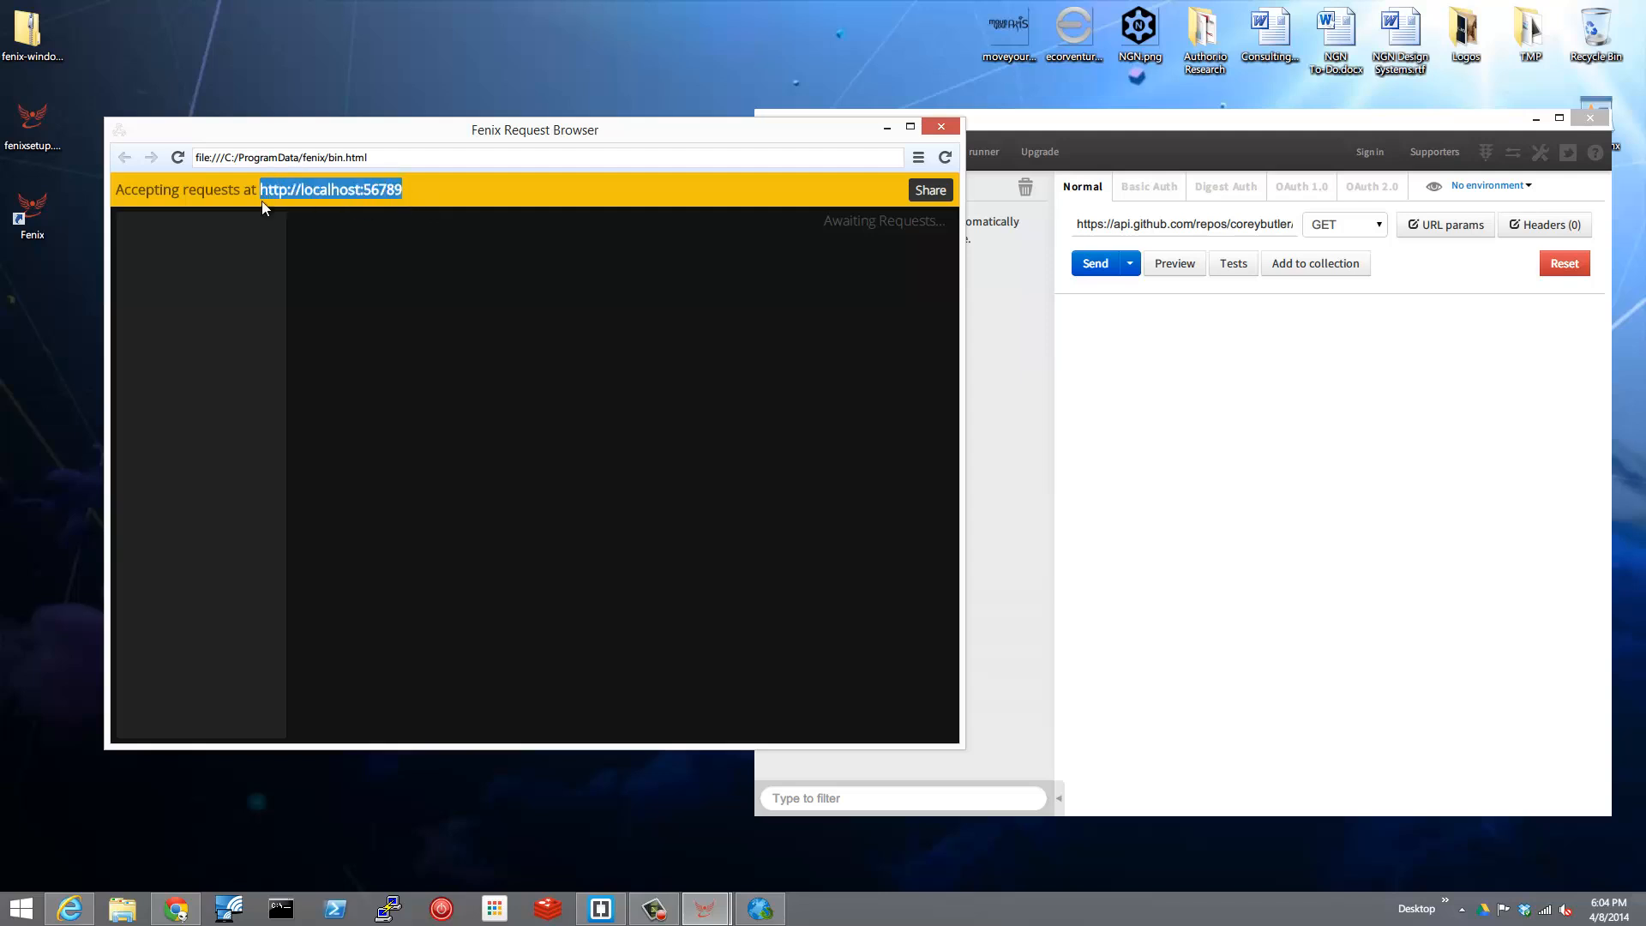
pyautogui.click(1078, 225)
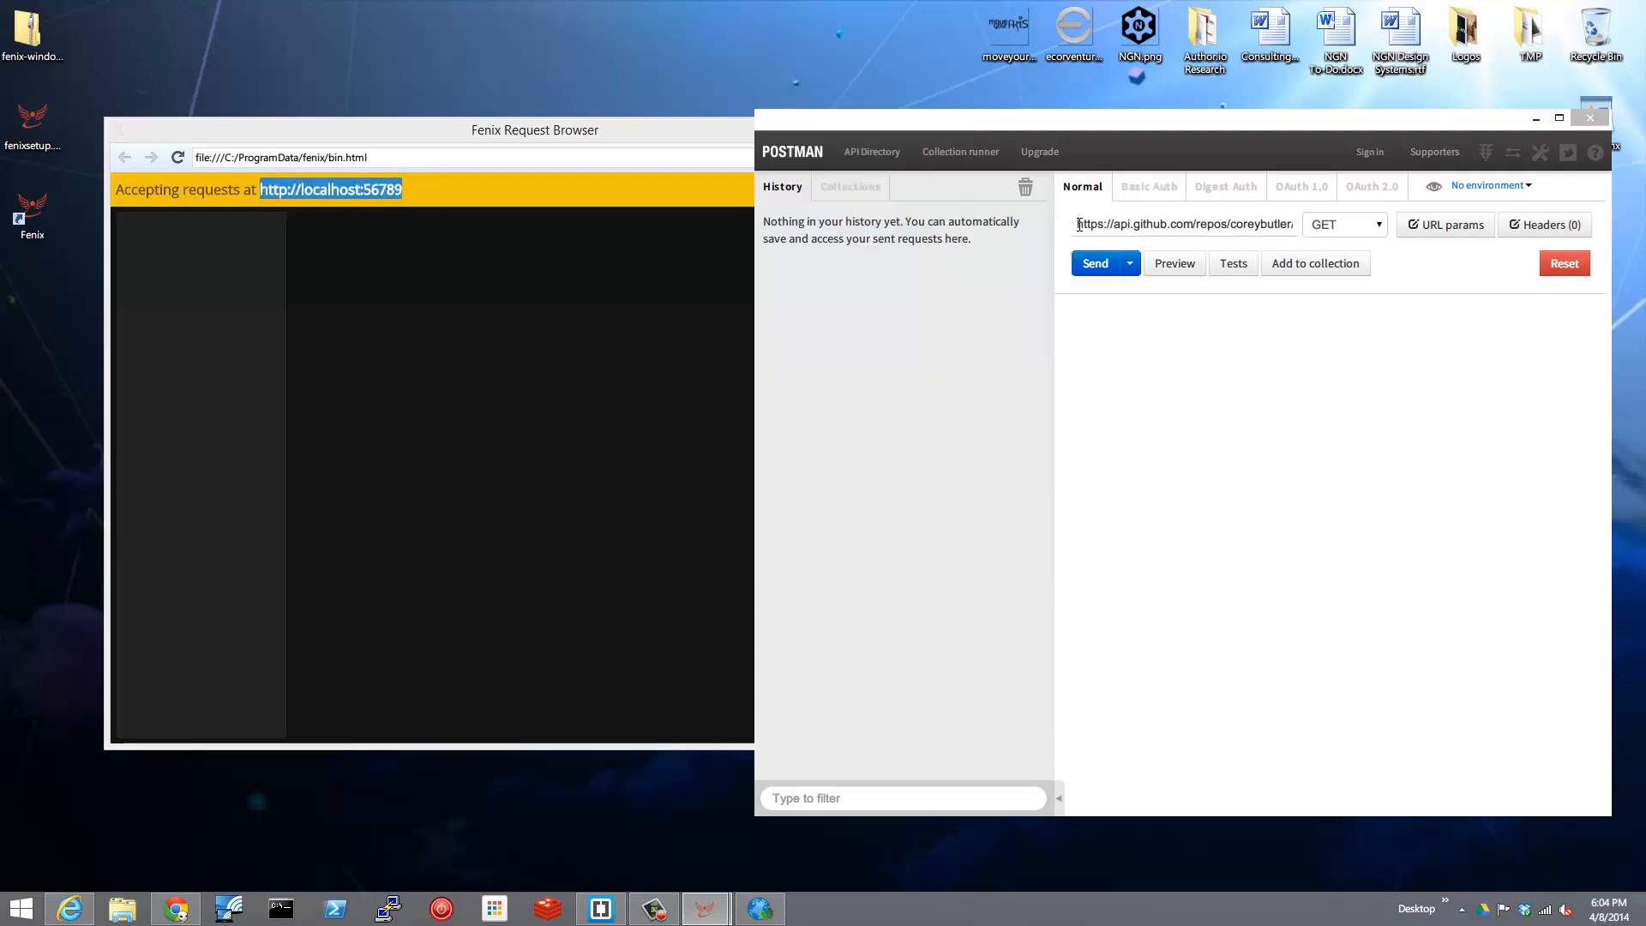
pyautogui.hotkey('ctrl', 'a')
pyautogui.hotkey('ctrl', 'v')
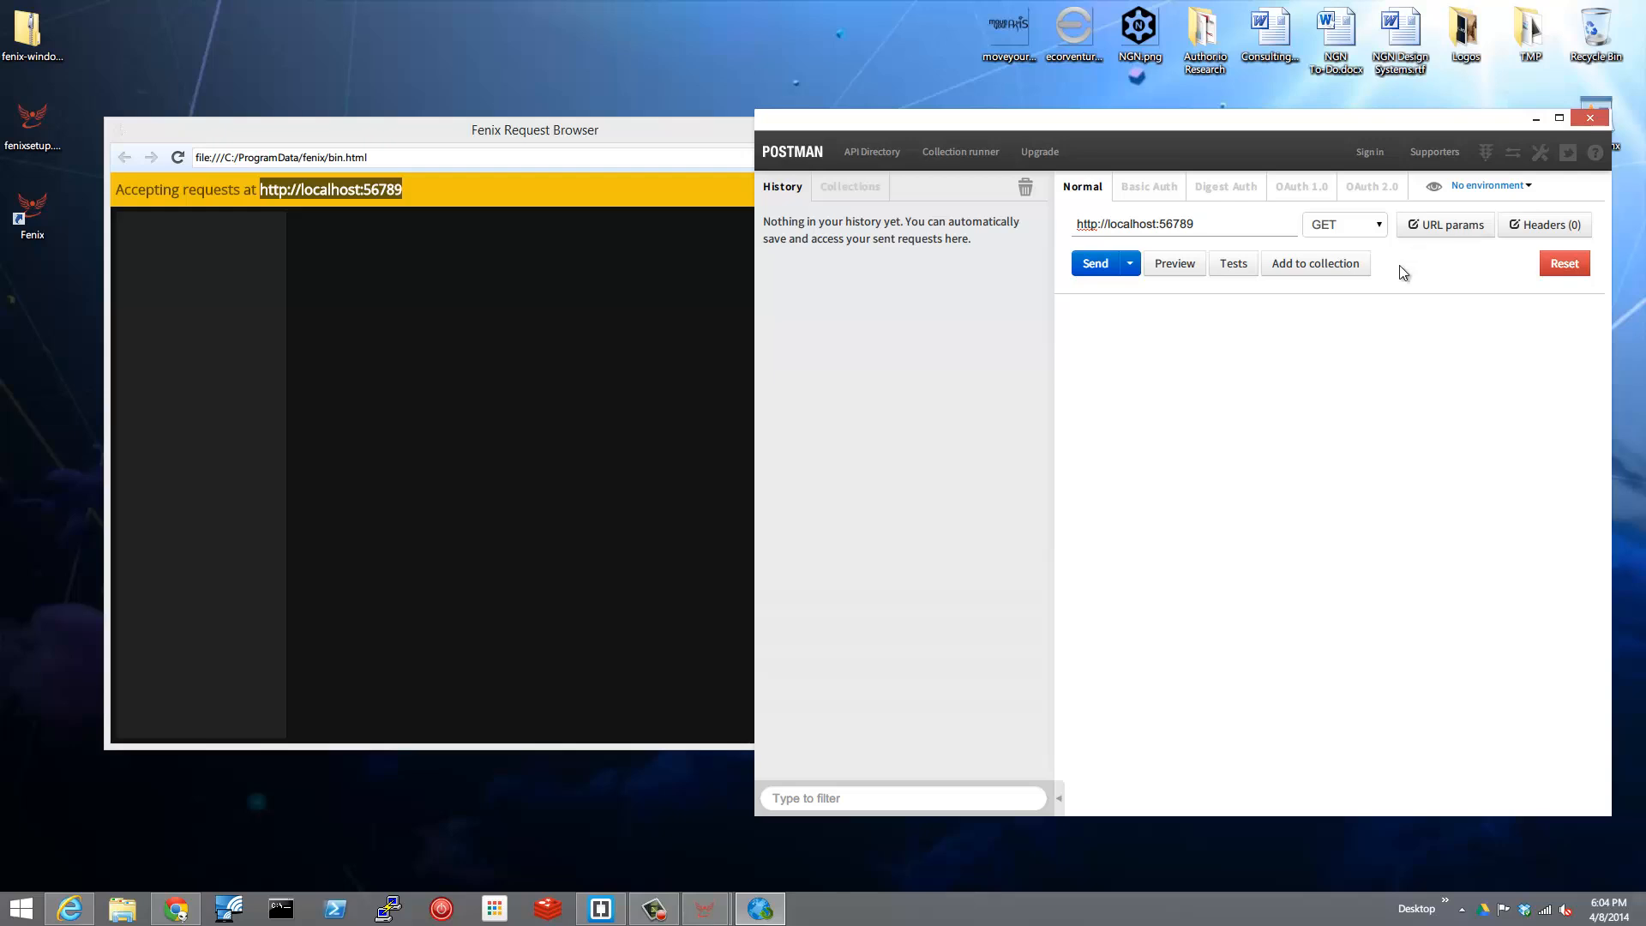
pyautogui.click(1093, 266)
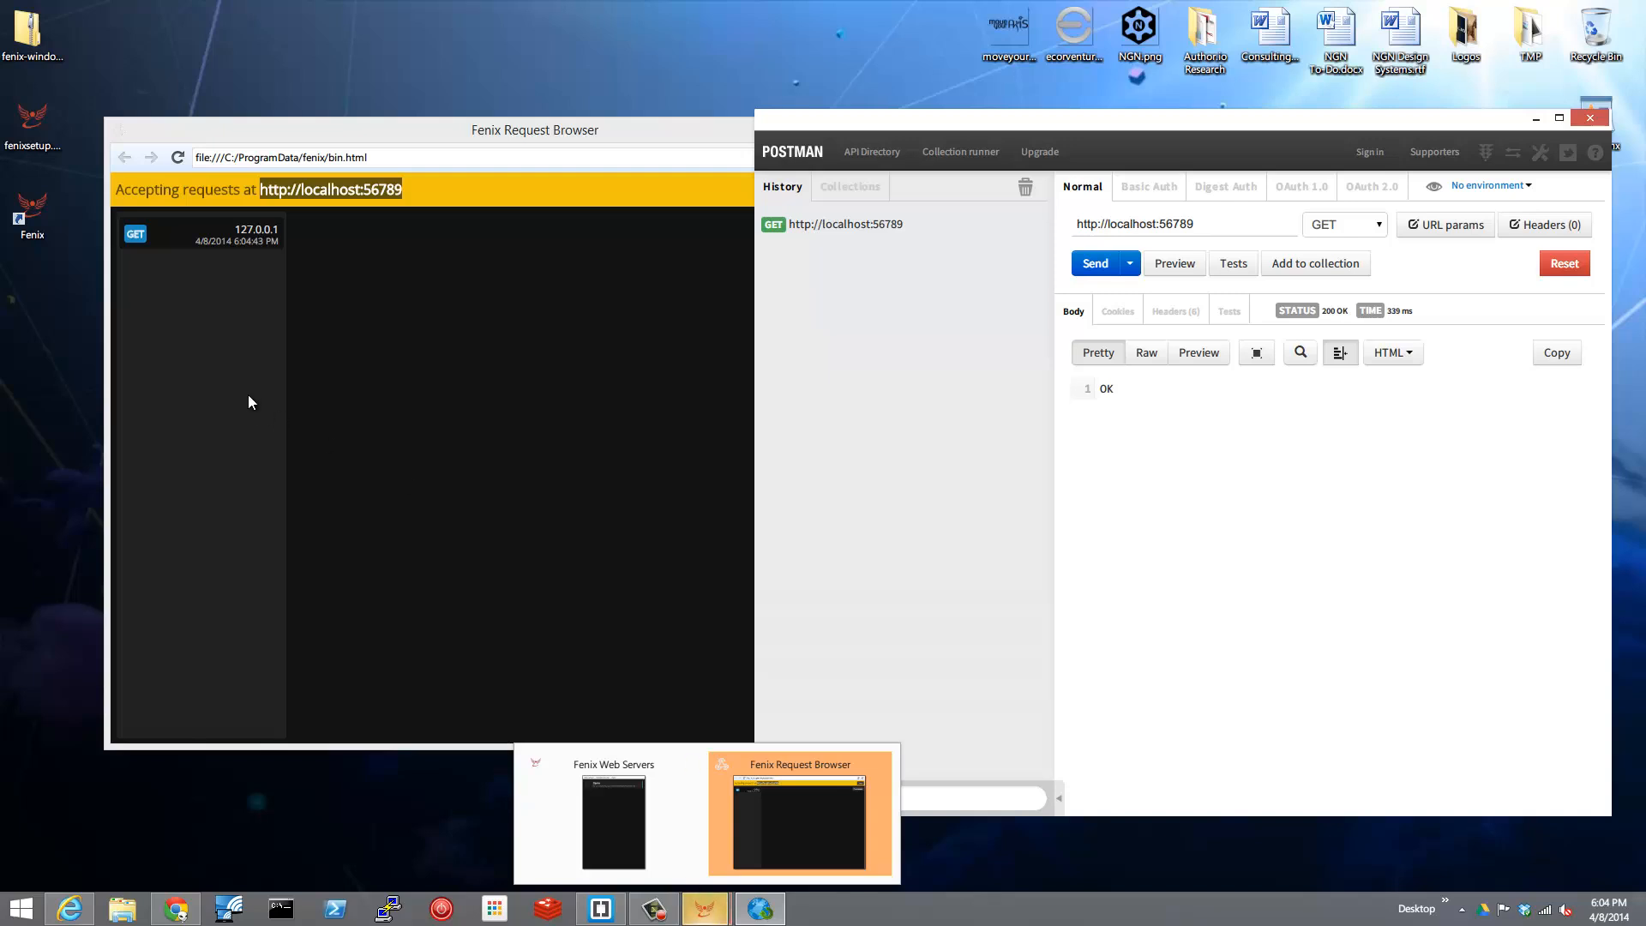
# Examine the headers of the received GET request in the Fenix Request Browser, and hide them again.
pyautogui.click(174, 243)
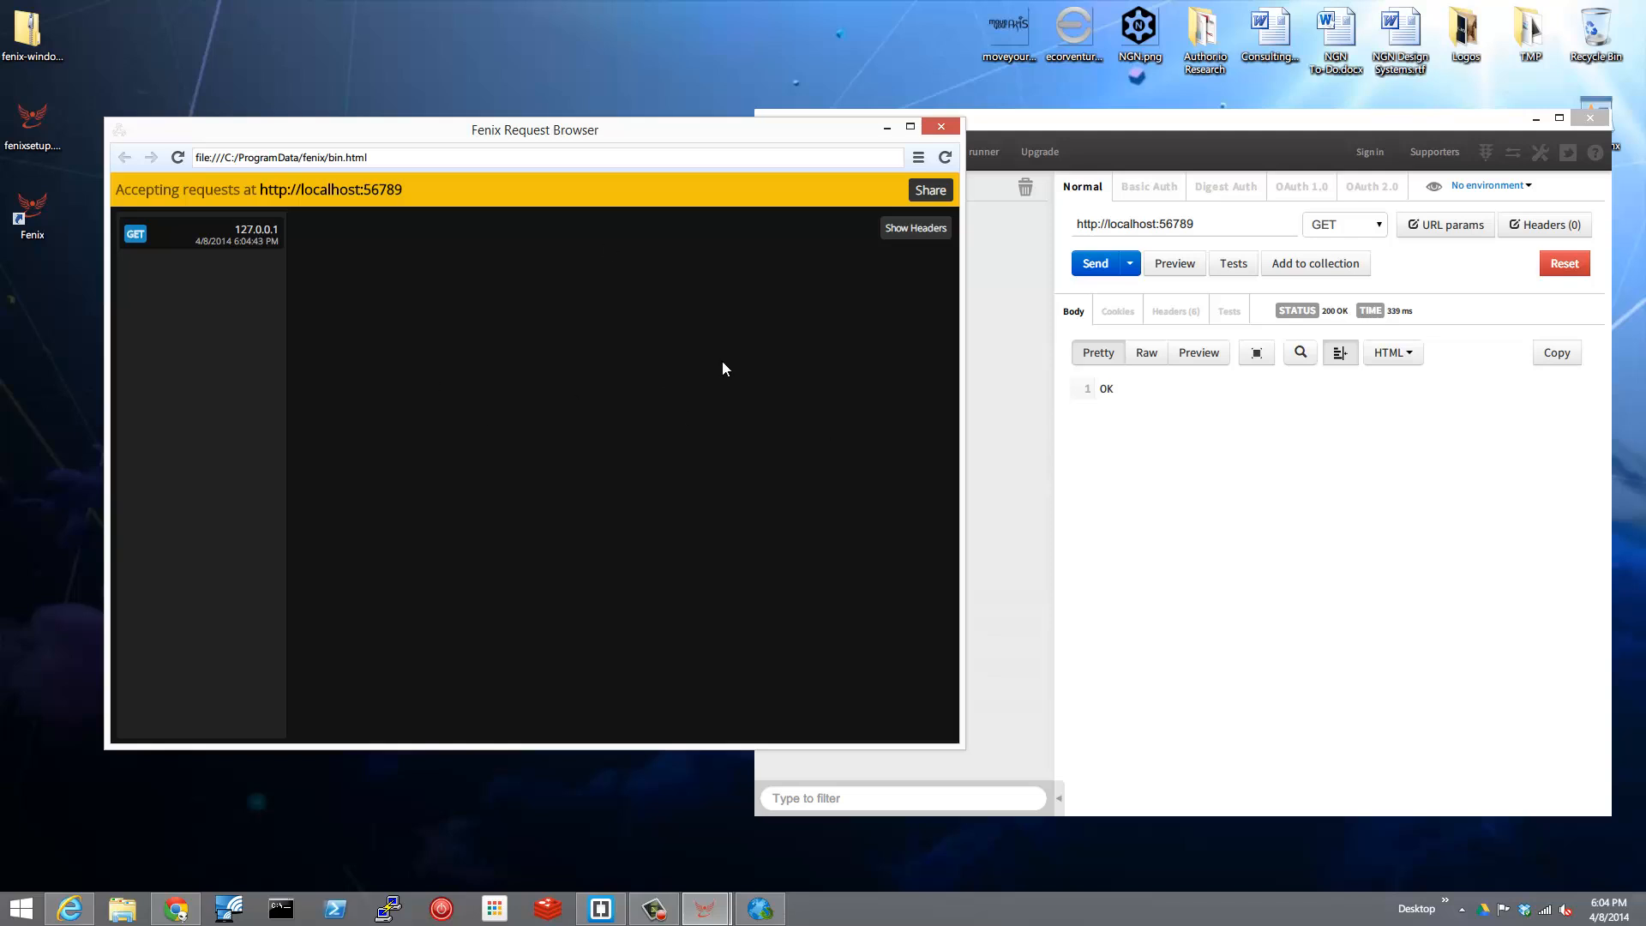
pyautogui.click(908, 233)
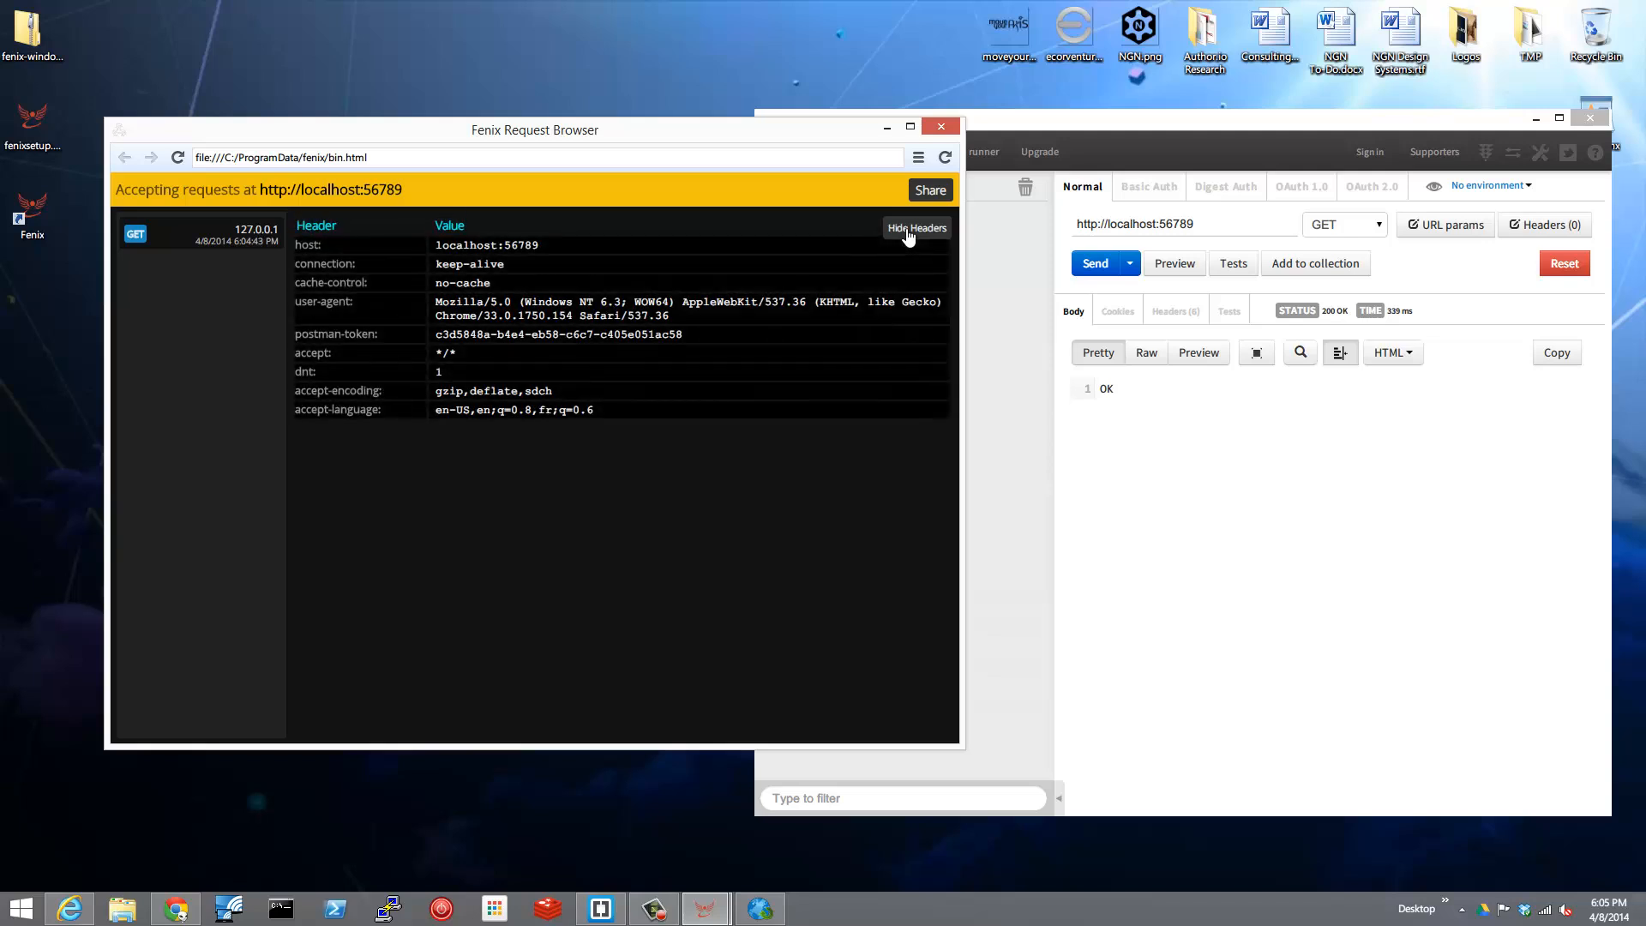
pyautogui.click(908, 233)
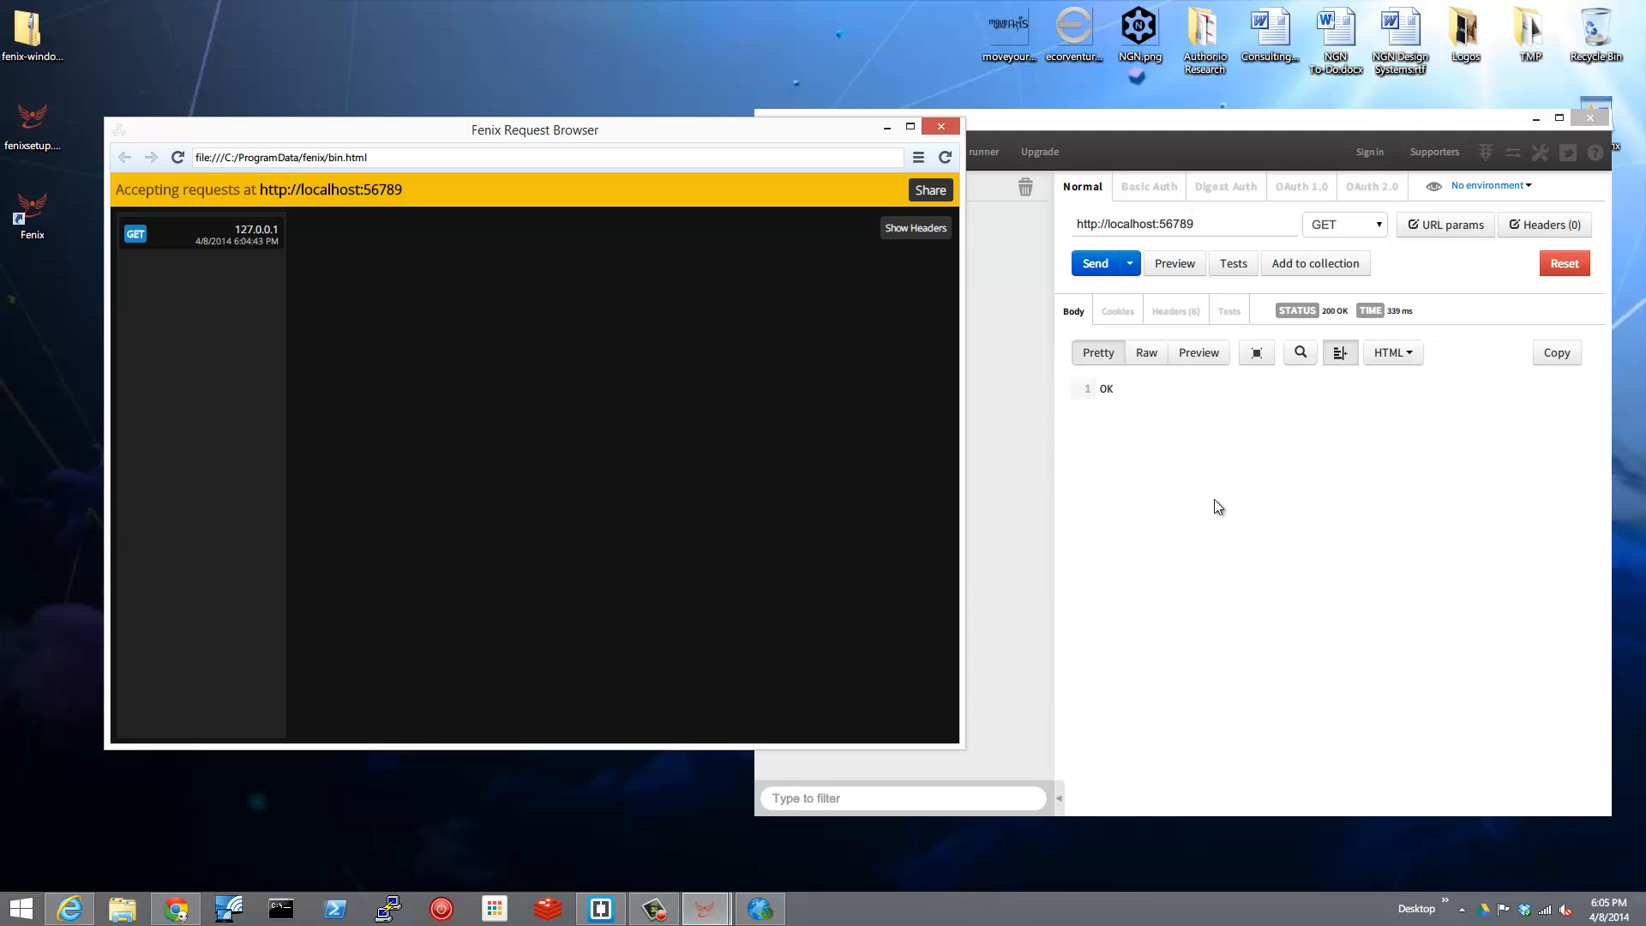
# Change the Postman request to POST with a raw body of type JSON (application/json).
pyautogui.click(1252, 524)
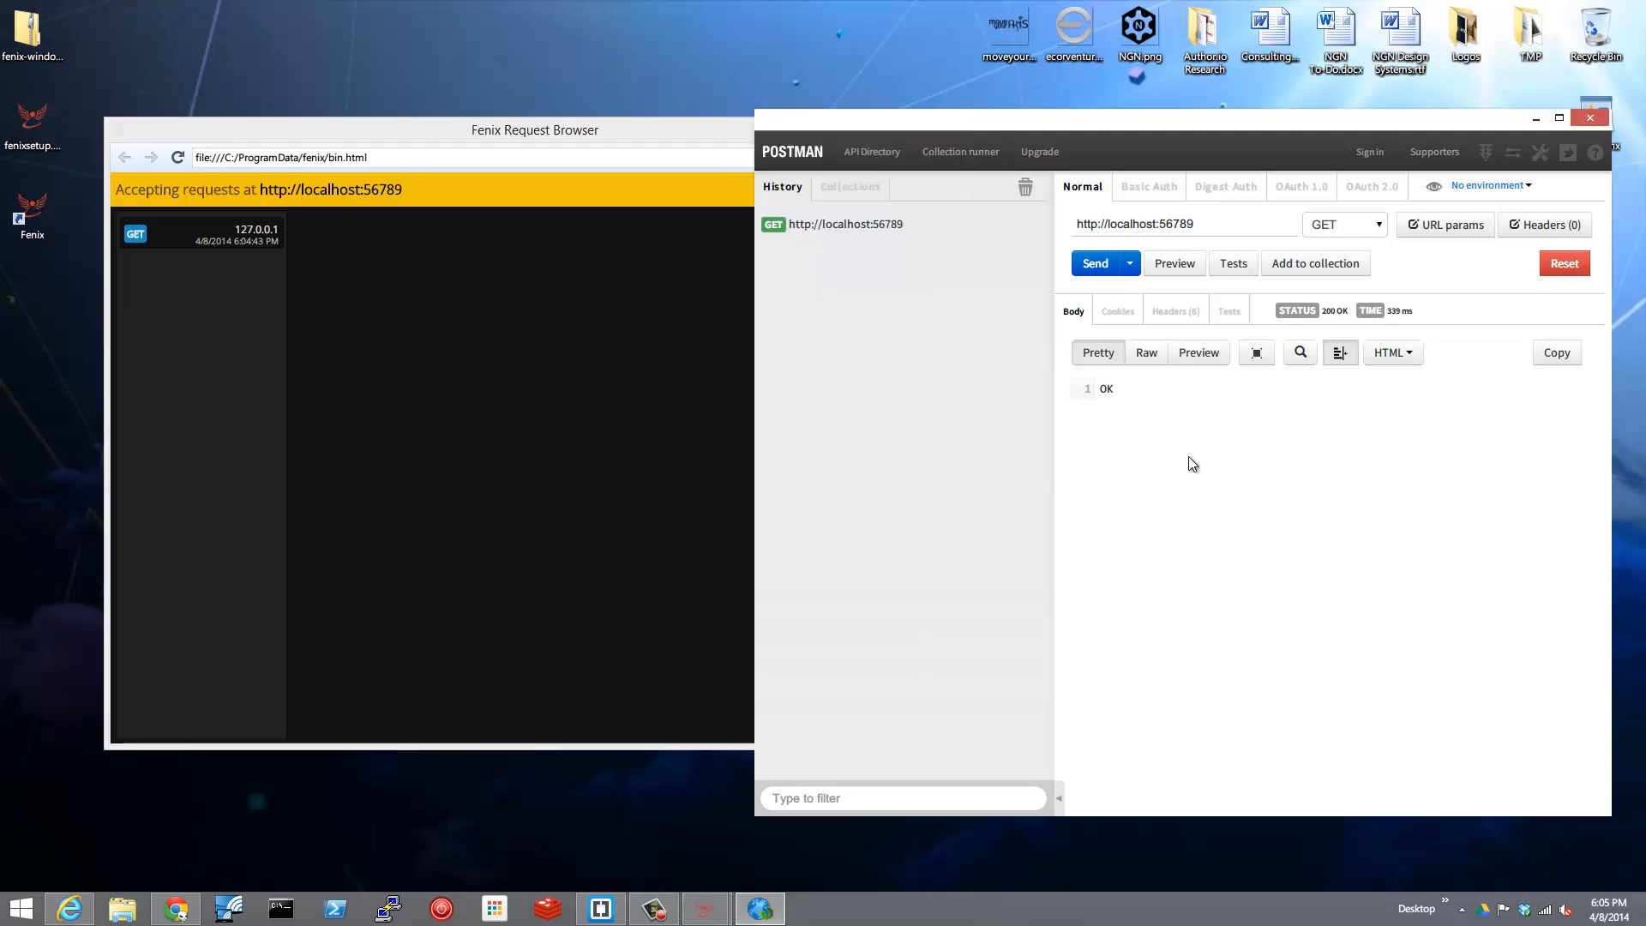
pyautogui.click(1376, 227)
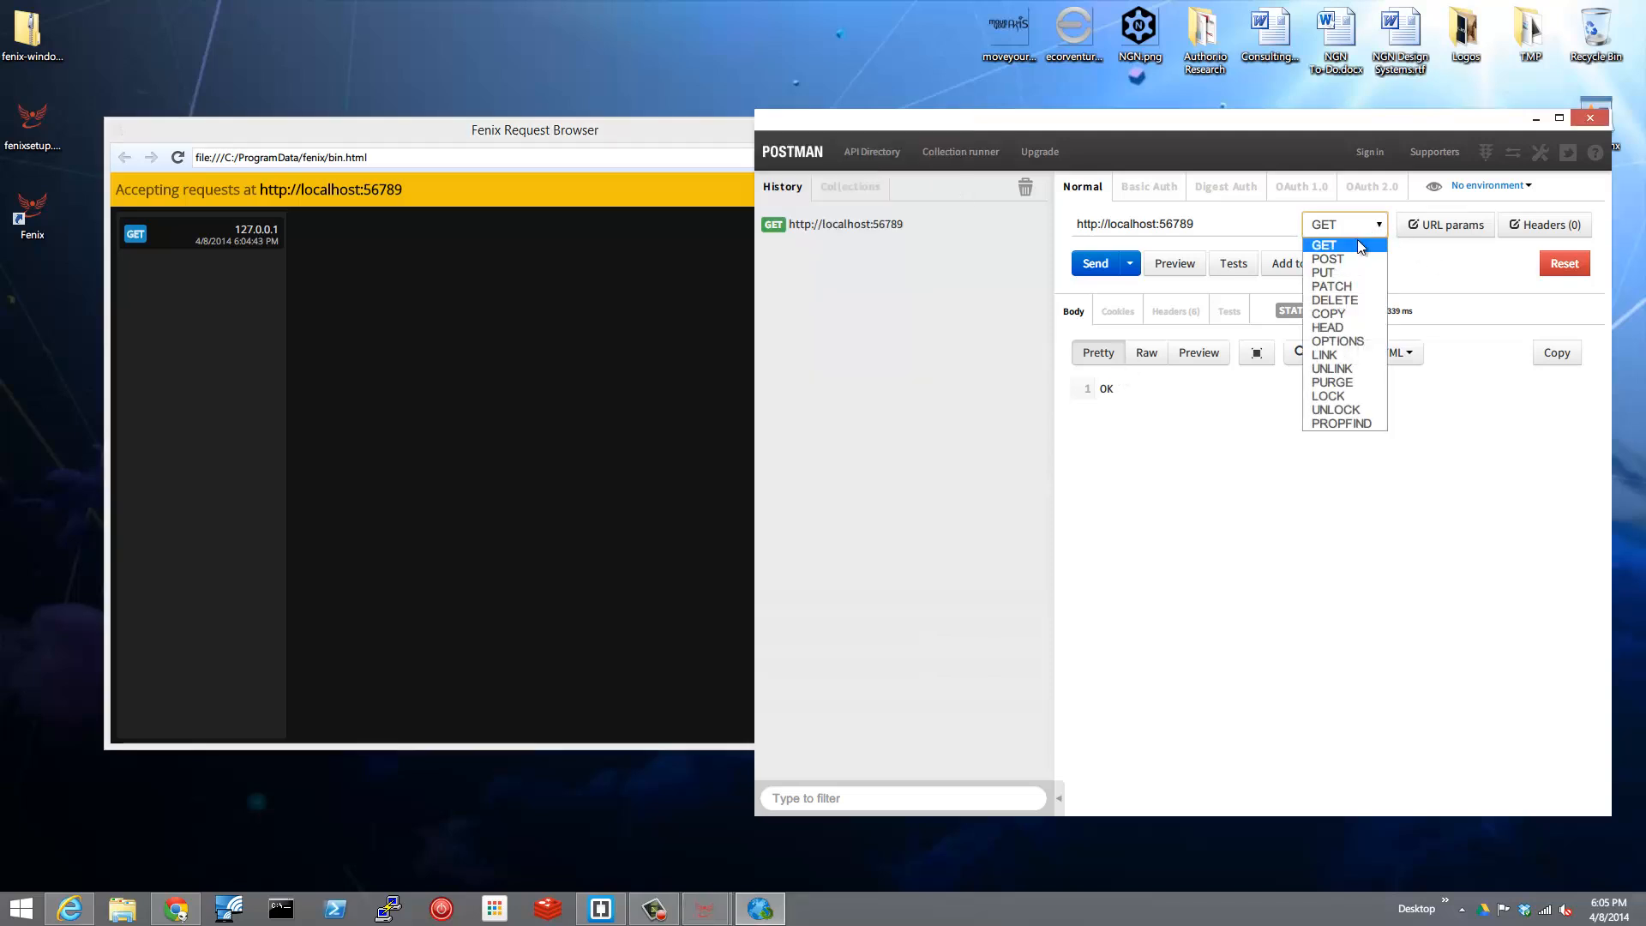
pyautogui.click(1335, 262)
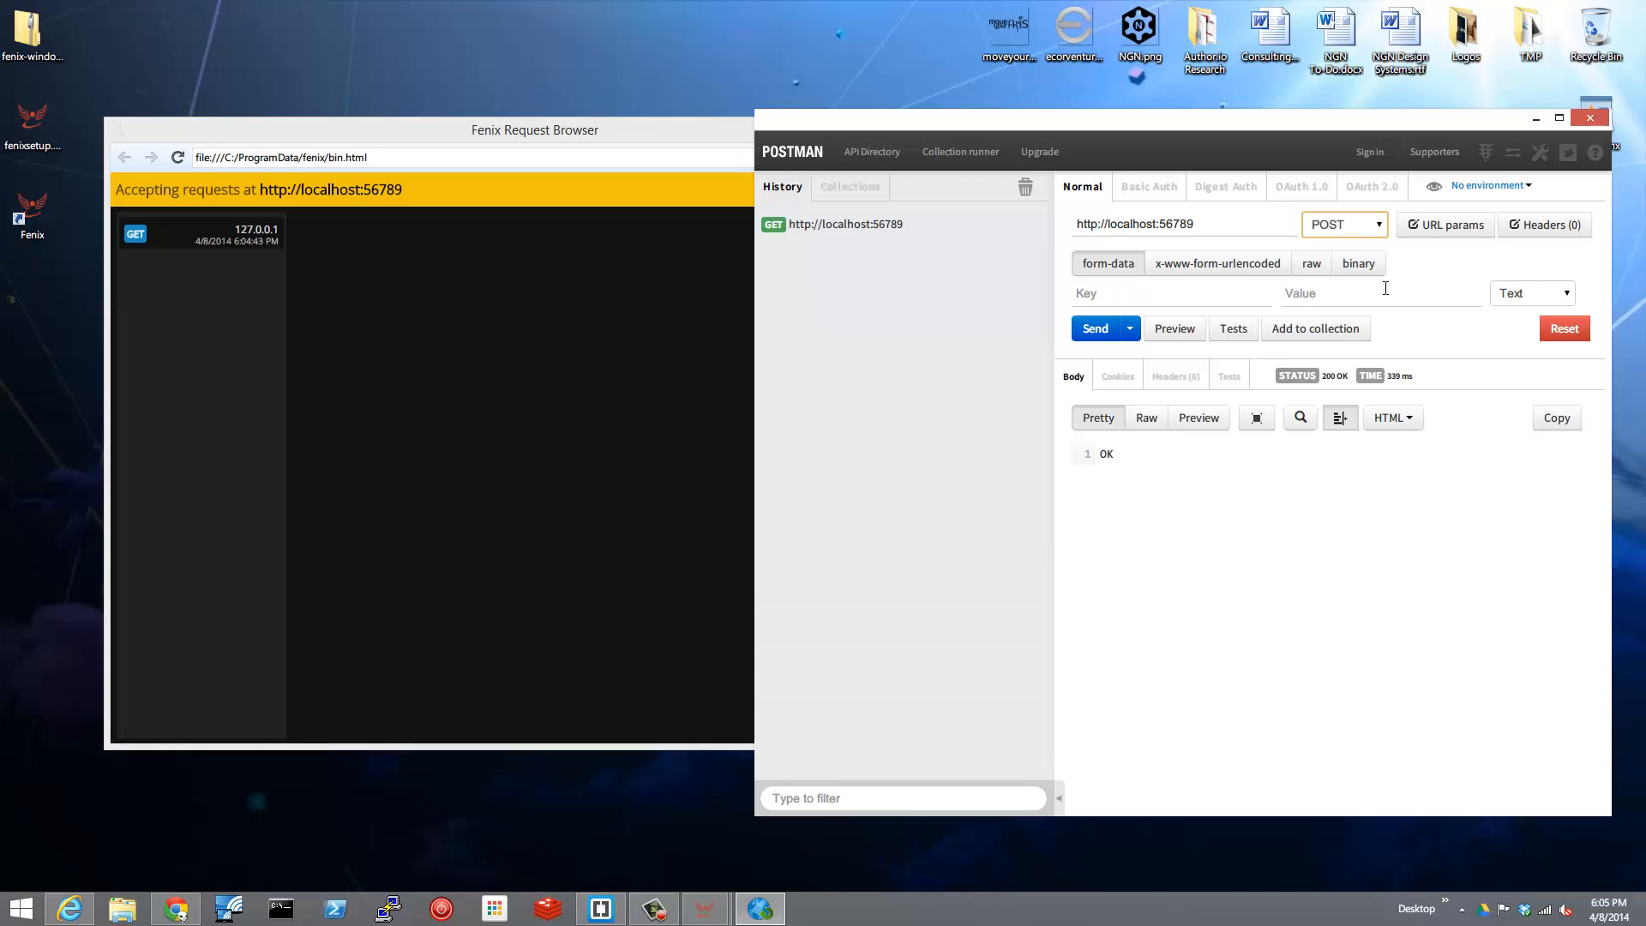
pyautogui.click(1312, 266)
pyautogui.click(1409, 264)
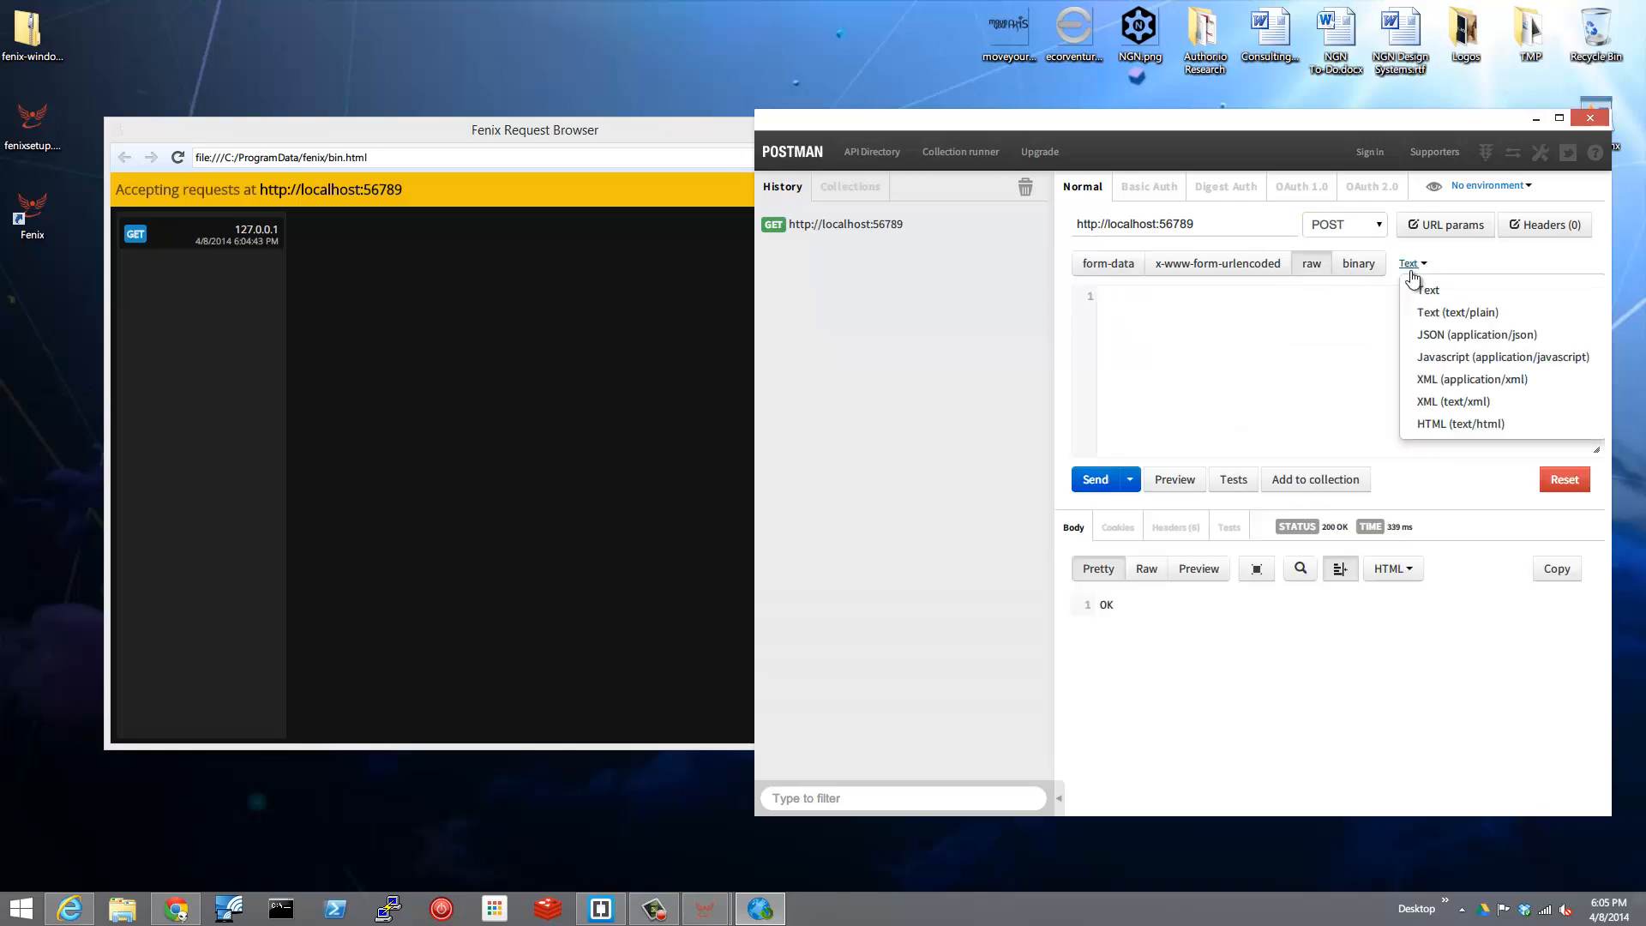
pyautogui.click(1459, 335)
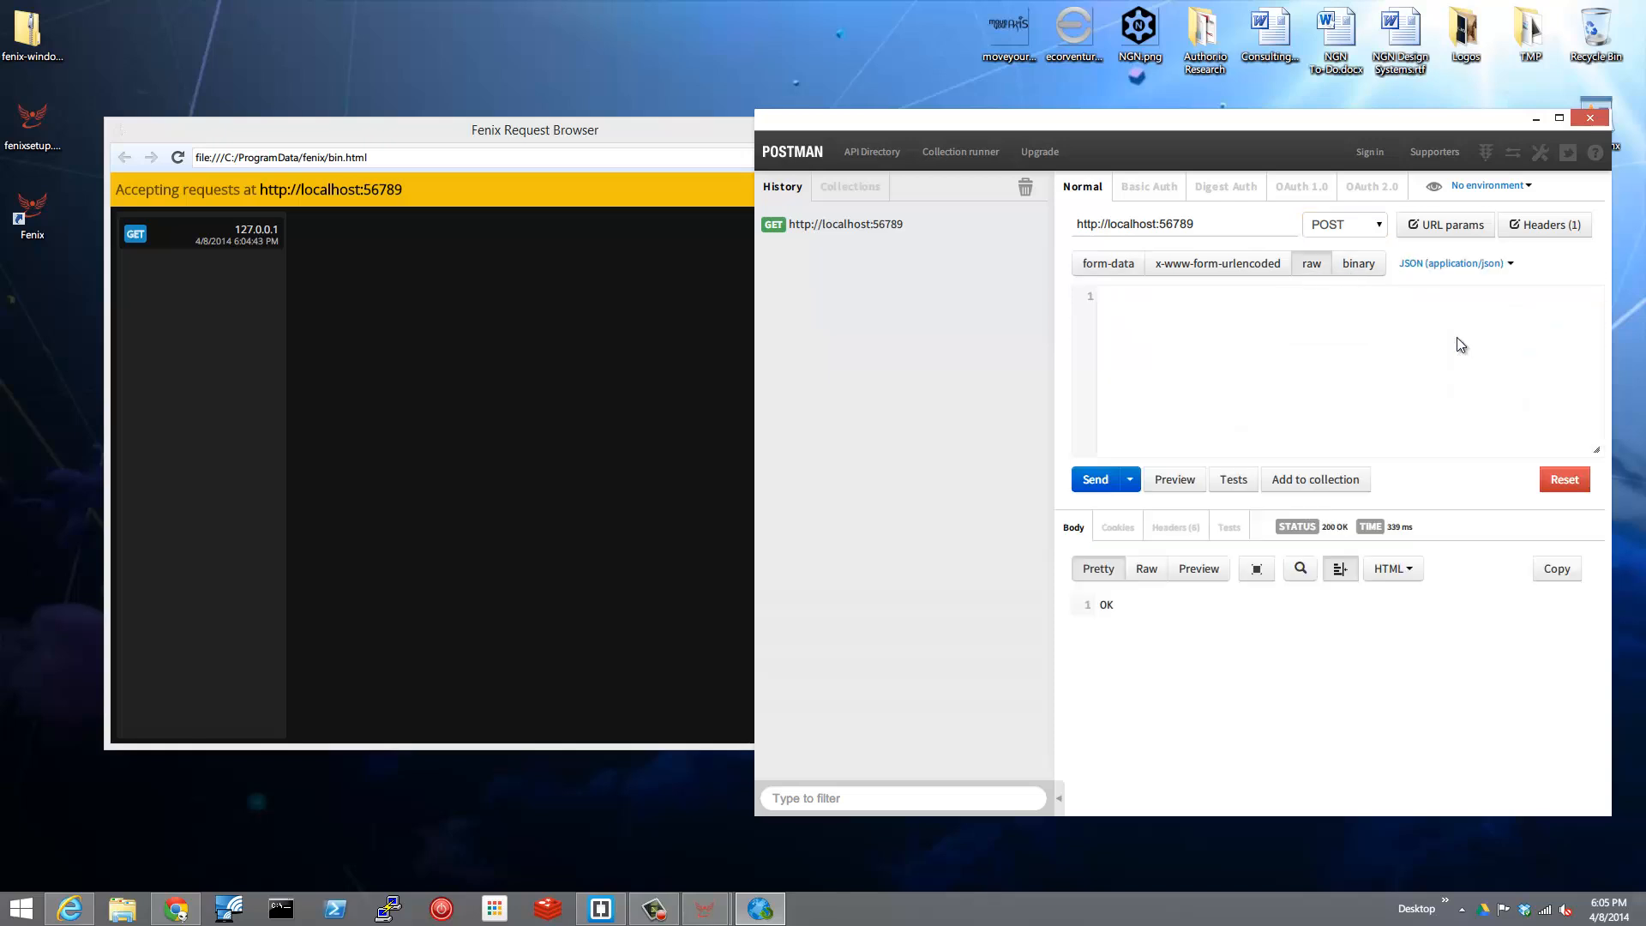
# Send a JSON body containing "test":"value" and "bool": true, and open the received POST request in the Fenix Request Browser.
pyautogui.click(1342, 323)
pyautogui.write('{')
pyautogui.press('Return')
pyautogui.write('"test"')
pyautogui.write(':')
pyautogui.write('"value",   ')
pyautogui.write('"bool":')
pyautogui.write(' true ')
pyautogui.write('}')
pyautogui.click(1096, 482)
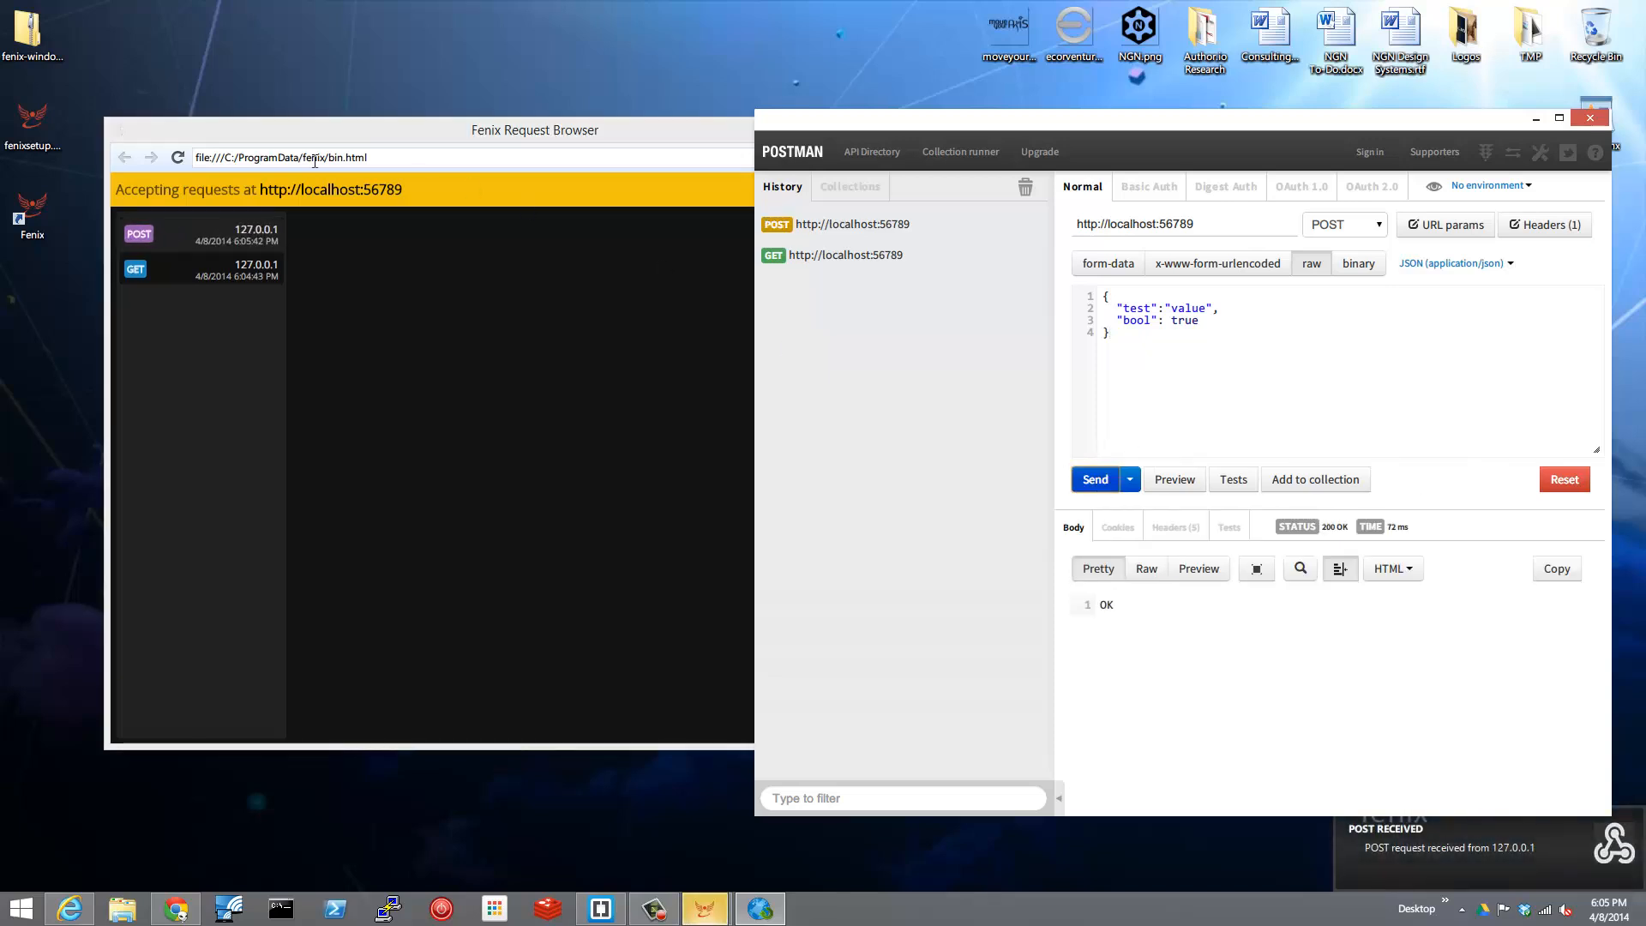
pyautogui.click(202, 240)
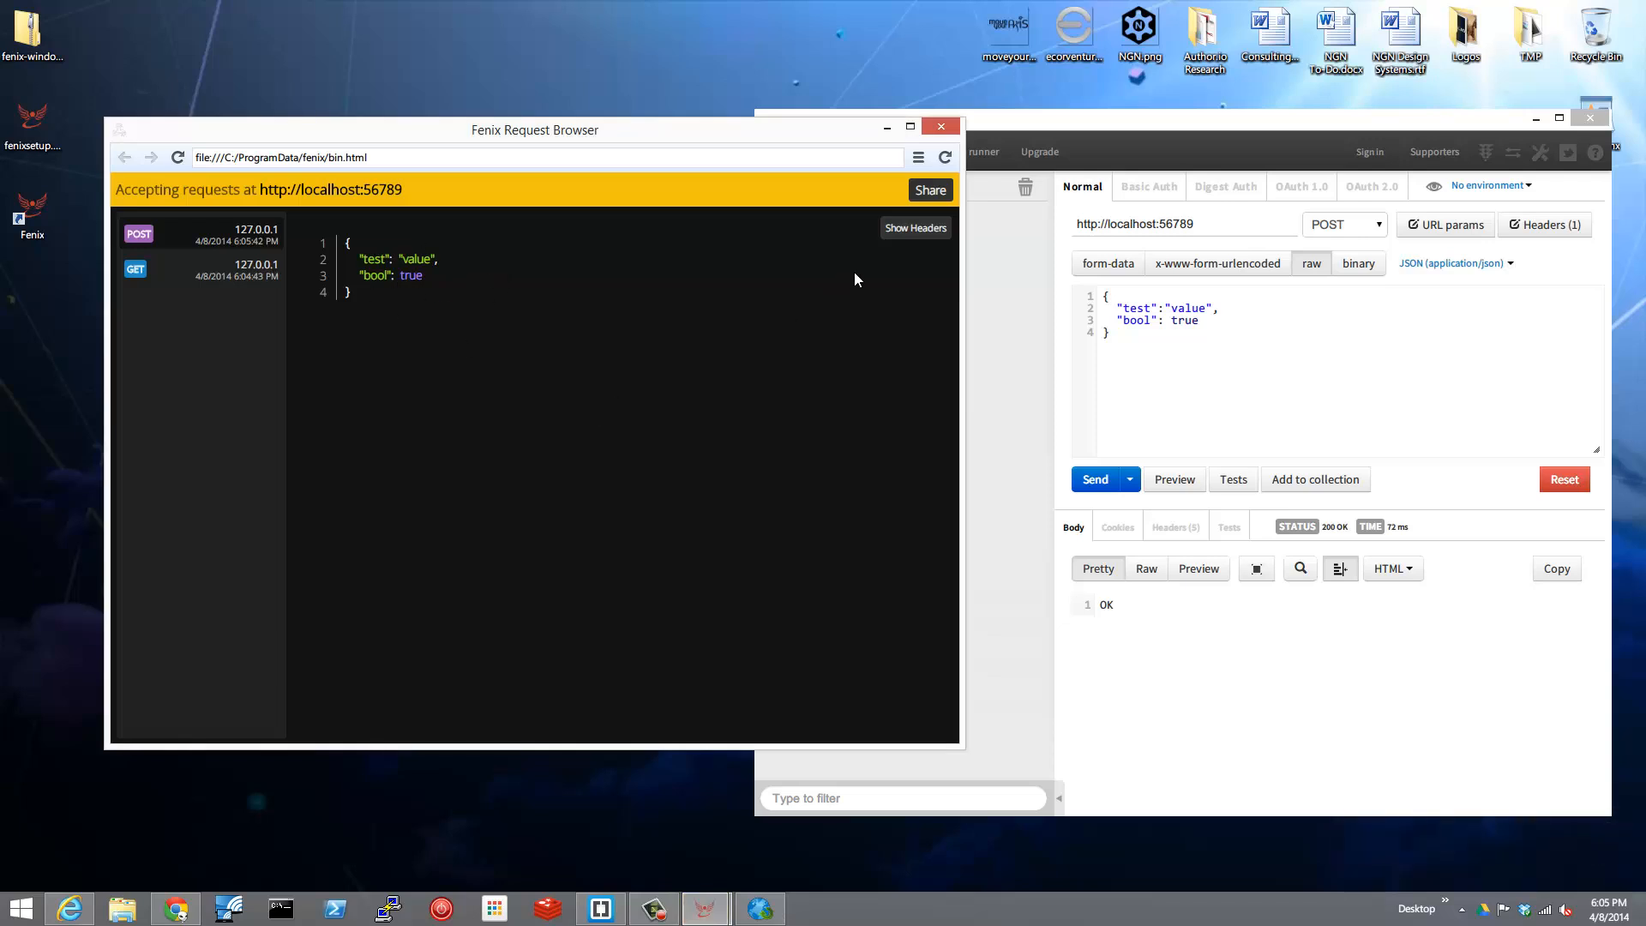
# Replace Postman's JSON body with an <xml> element containing a <test> element whose text is test.
pyautogui.click(1115, 332)
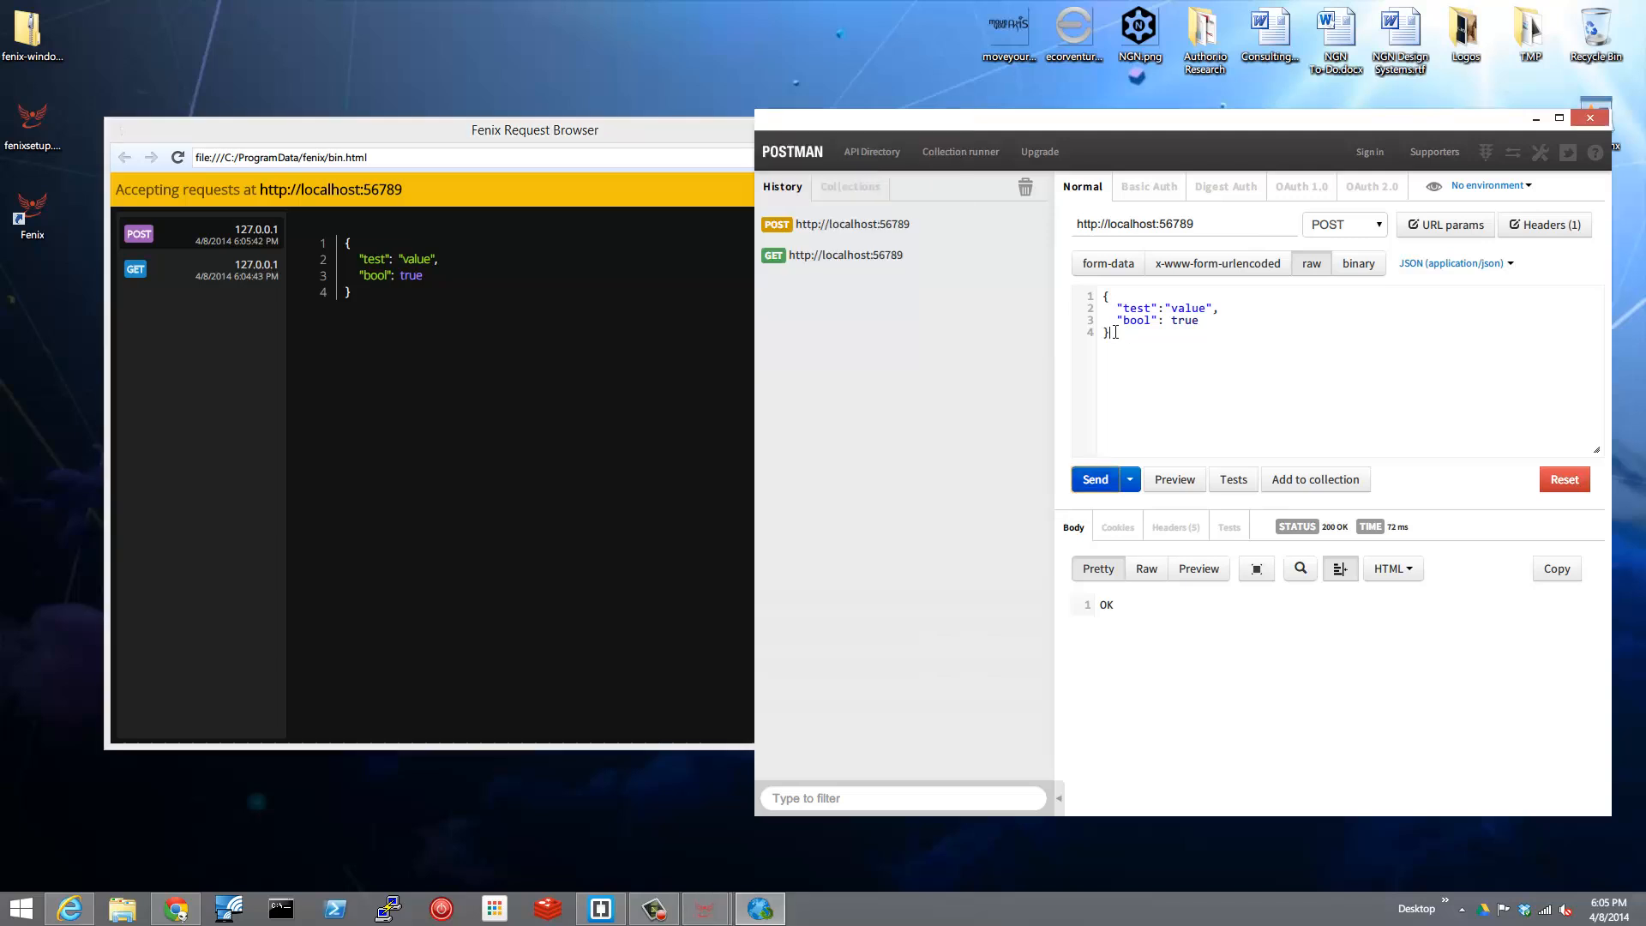
pyautogui.moveTo(1115, 332); pyautogui.dragTo(1054, 261)
pyautogui.press('BackSpace')
pyautogui.write('<xml>')
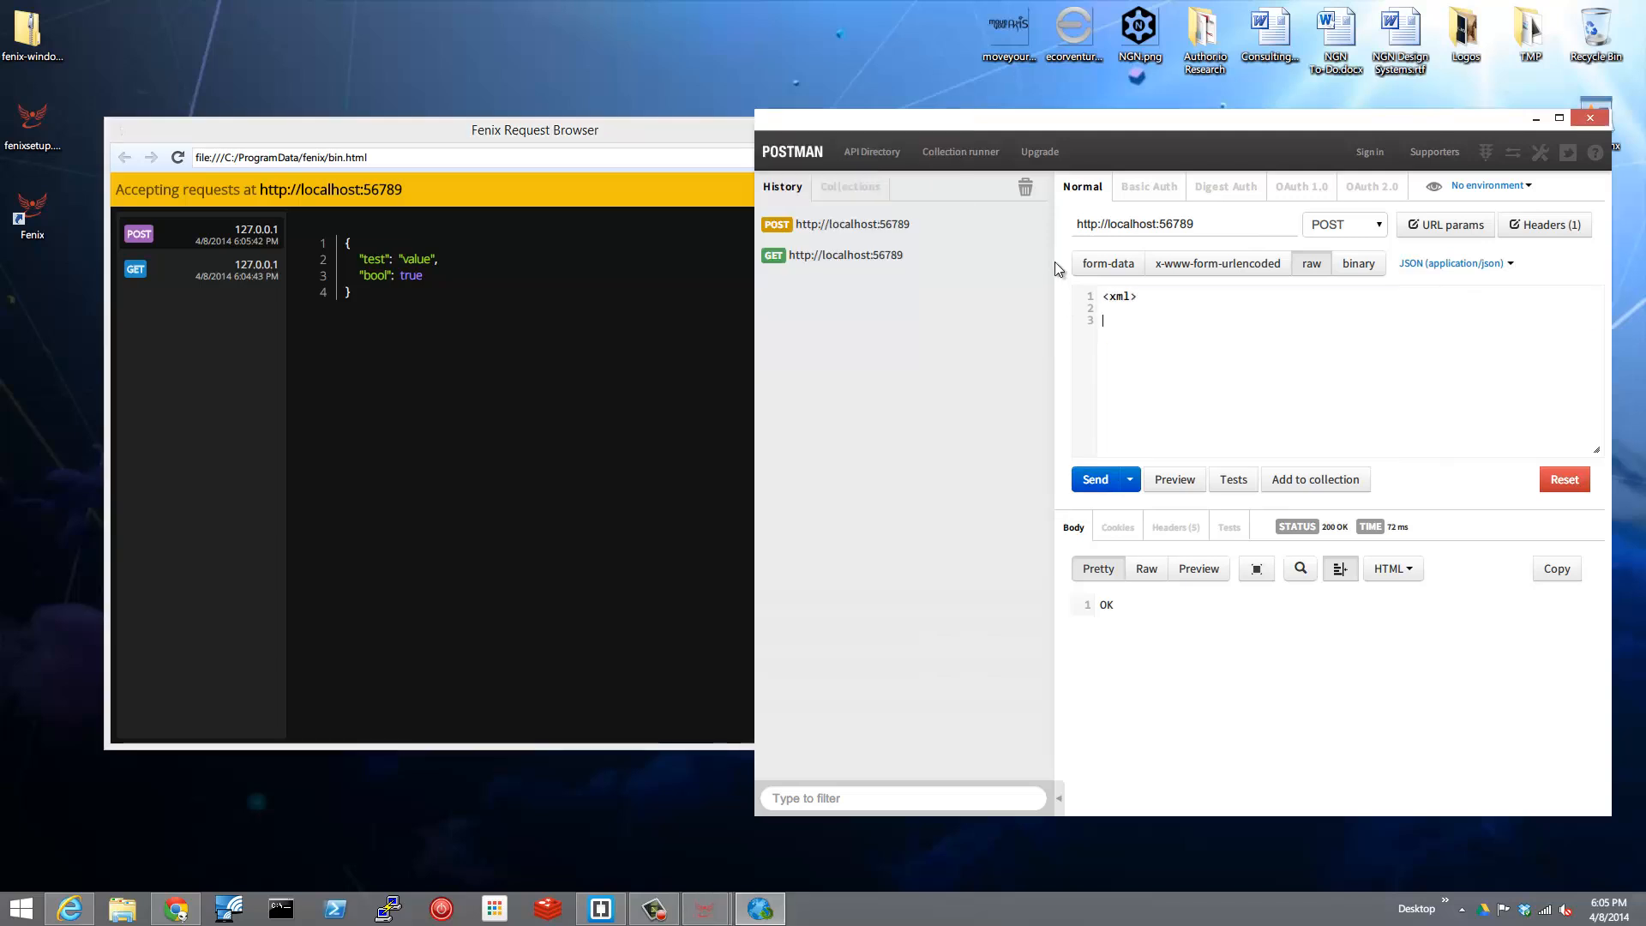
pyautogui.write('</x')
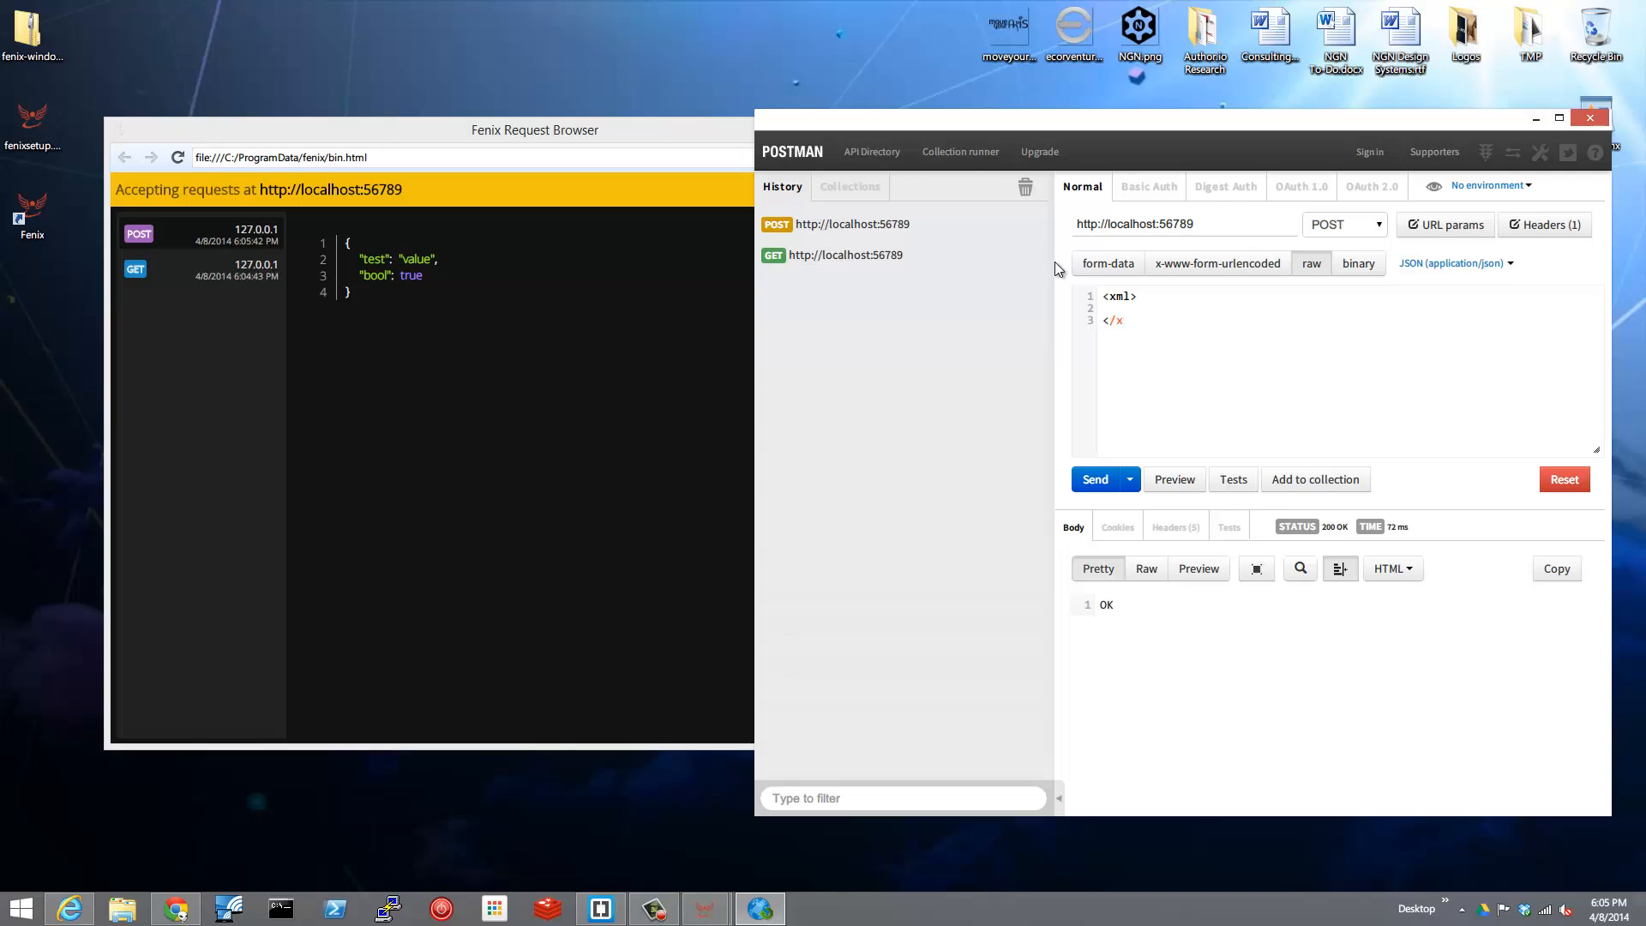
pyautogui.write('ml>')
pyautogui.write(' <')
pyautogui.write('test>')
pyautogui.press('Return')
pyautogui.write('</test>')
pyautogui.press('Up')
pyautogui.press('Return')
pyautogui.write('test')
# Send the POST body as XML (text/xml) and open the newly received request in the Fenix Request Browser.
pyautogui.click(1492, 264)
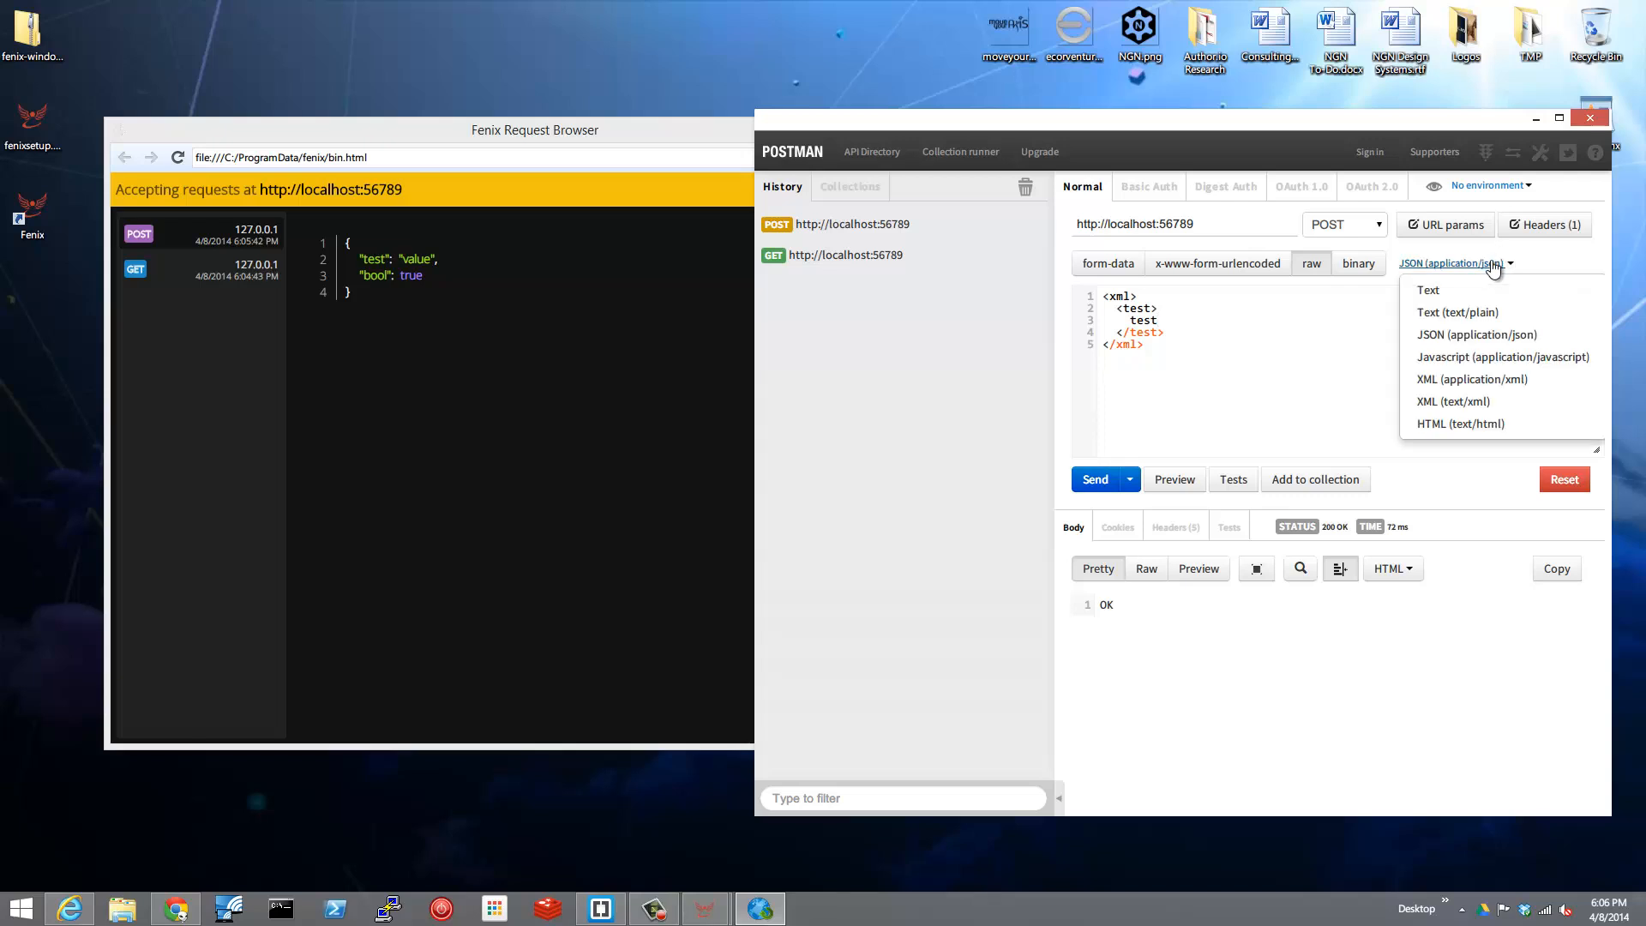
pyautogui.click(1448, 403)
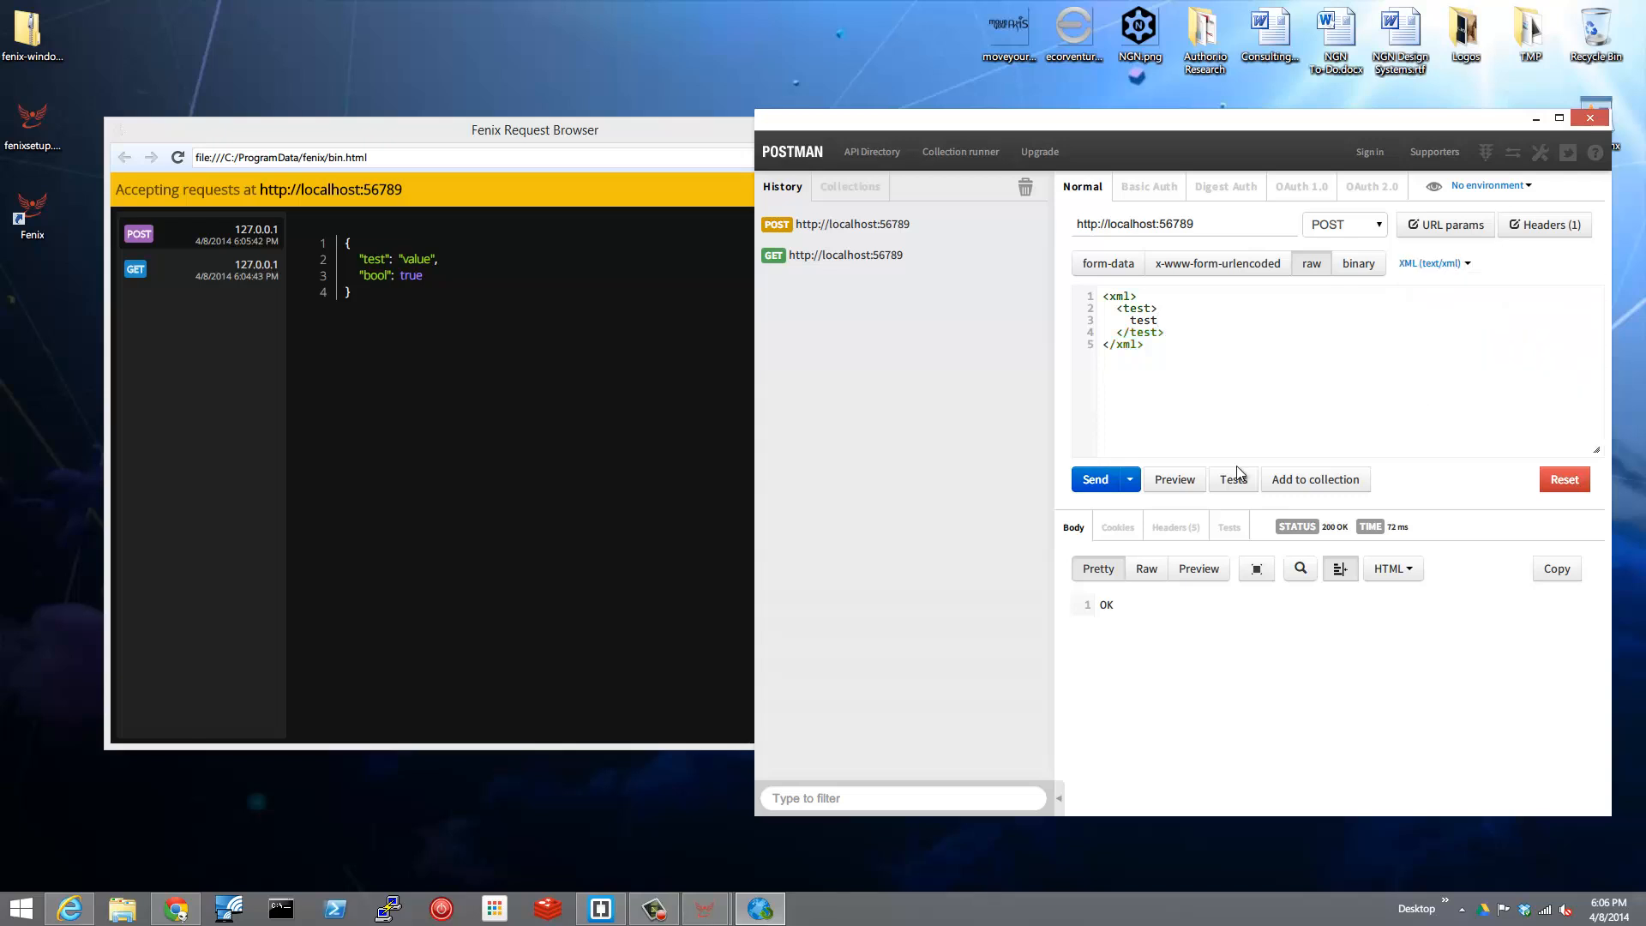
pyautogui.click(1094, 480)
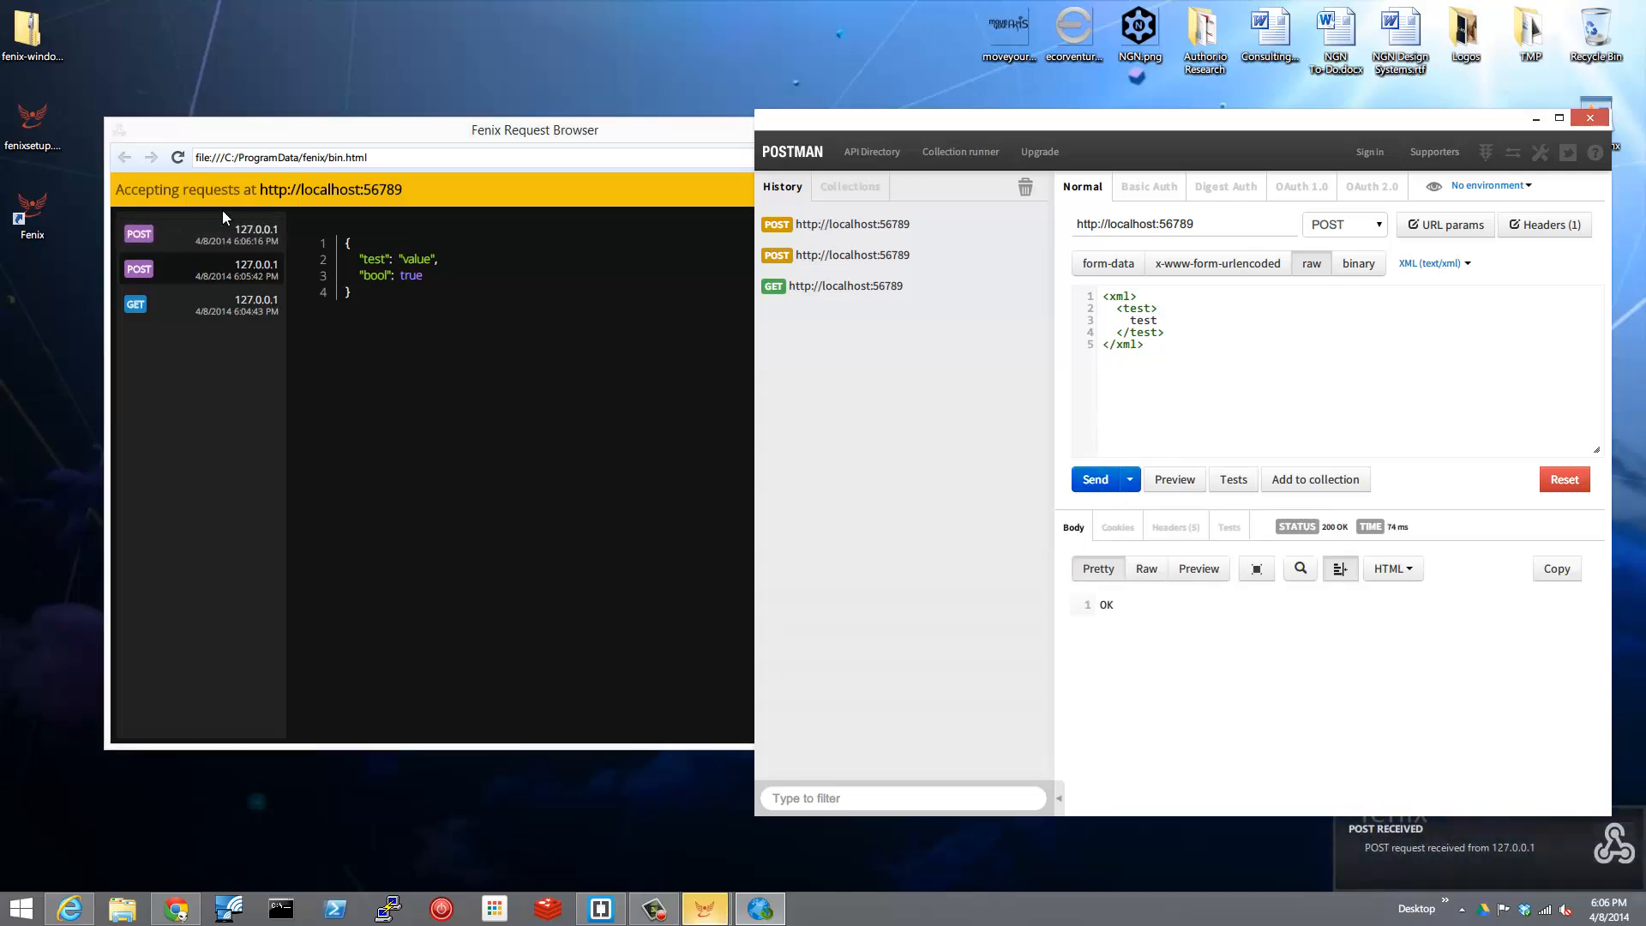
pyautogui.click(180, 247)
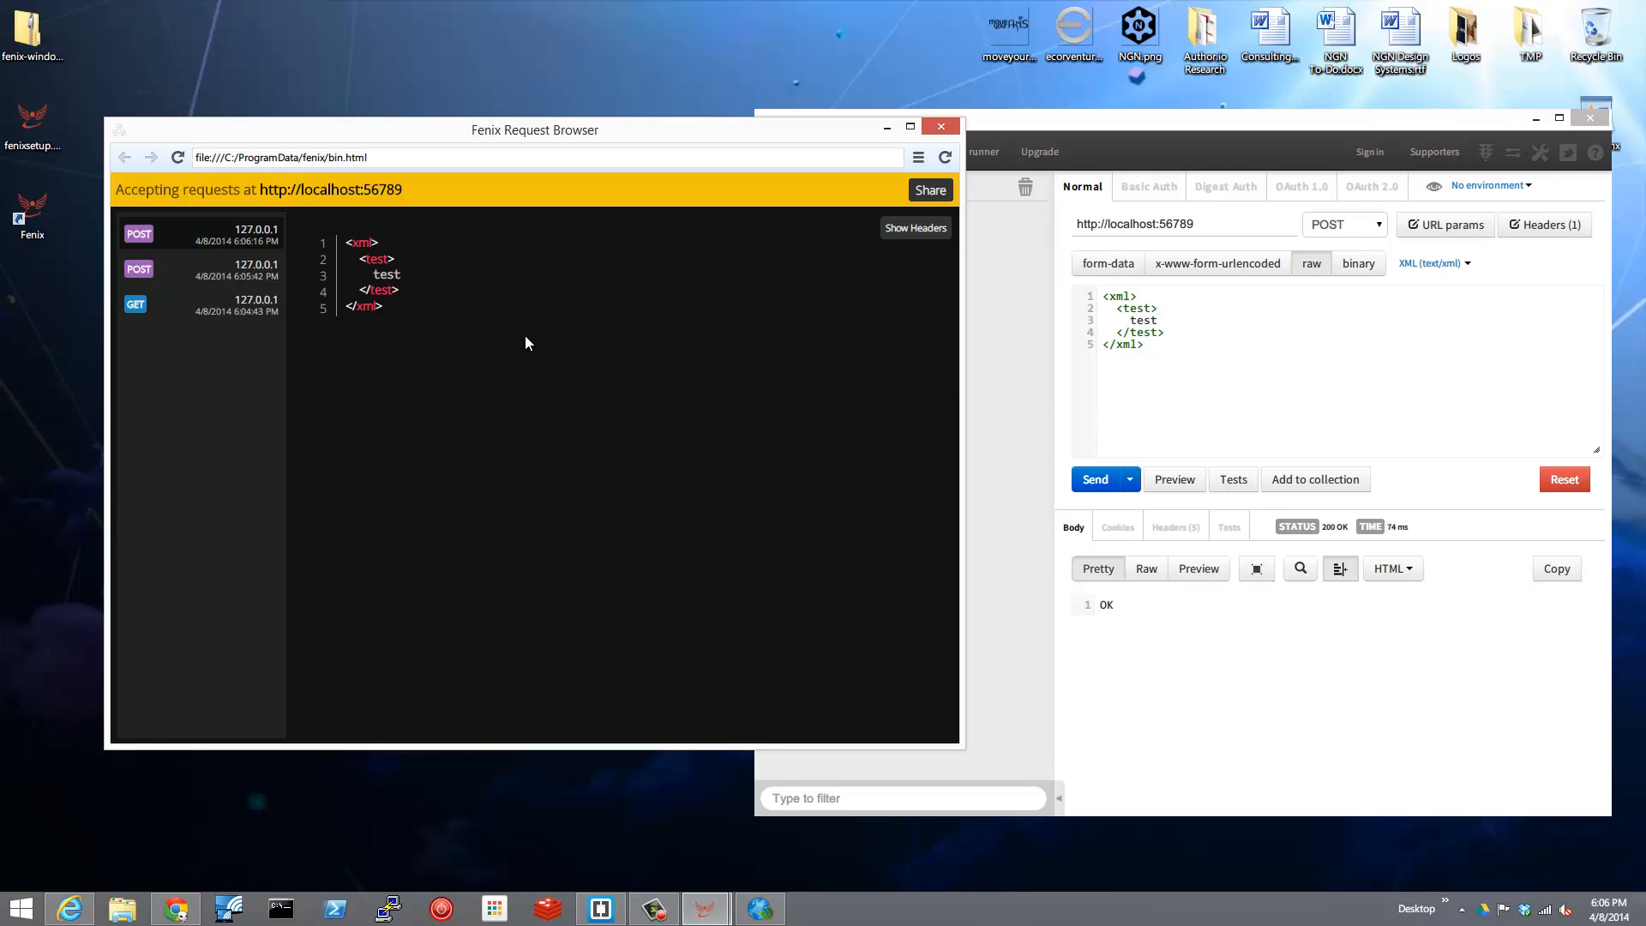
pyautogui.click(933, 196)
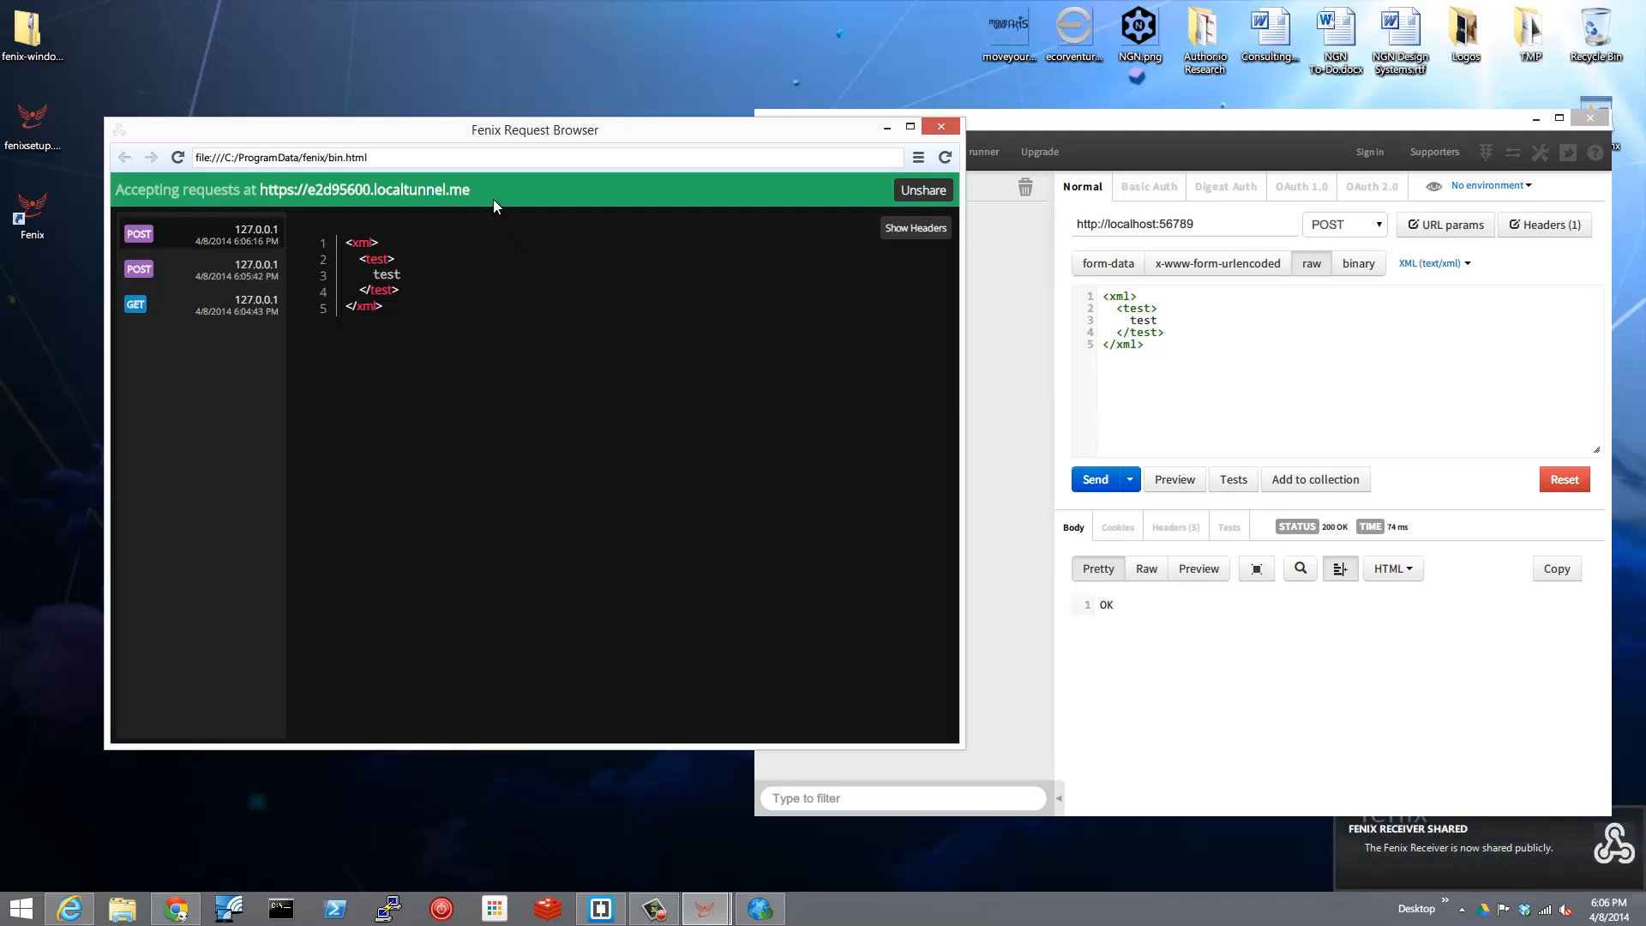
pyautogui.moveTo(490, 194); pyautogui.dragTo(301, 231)
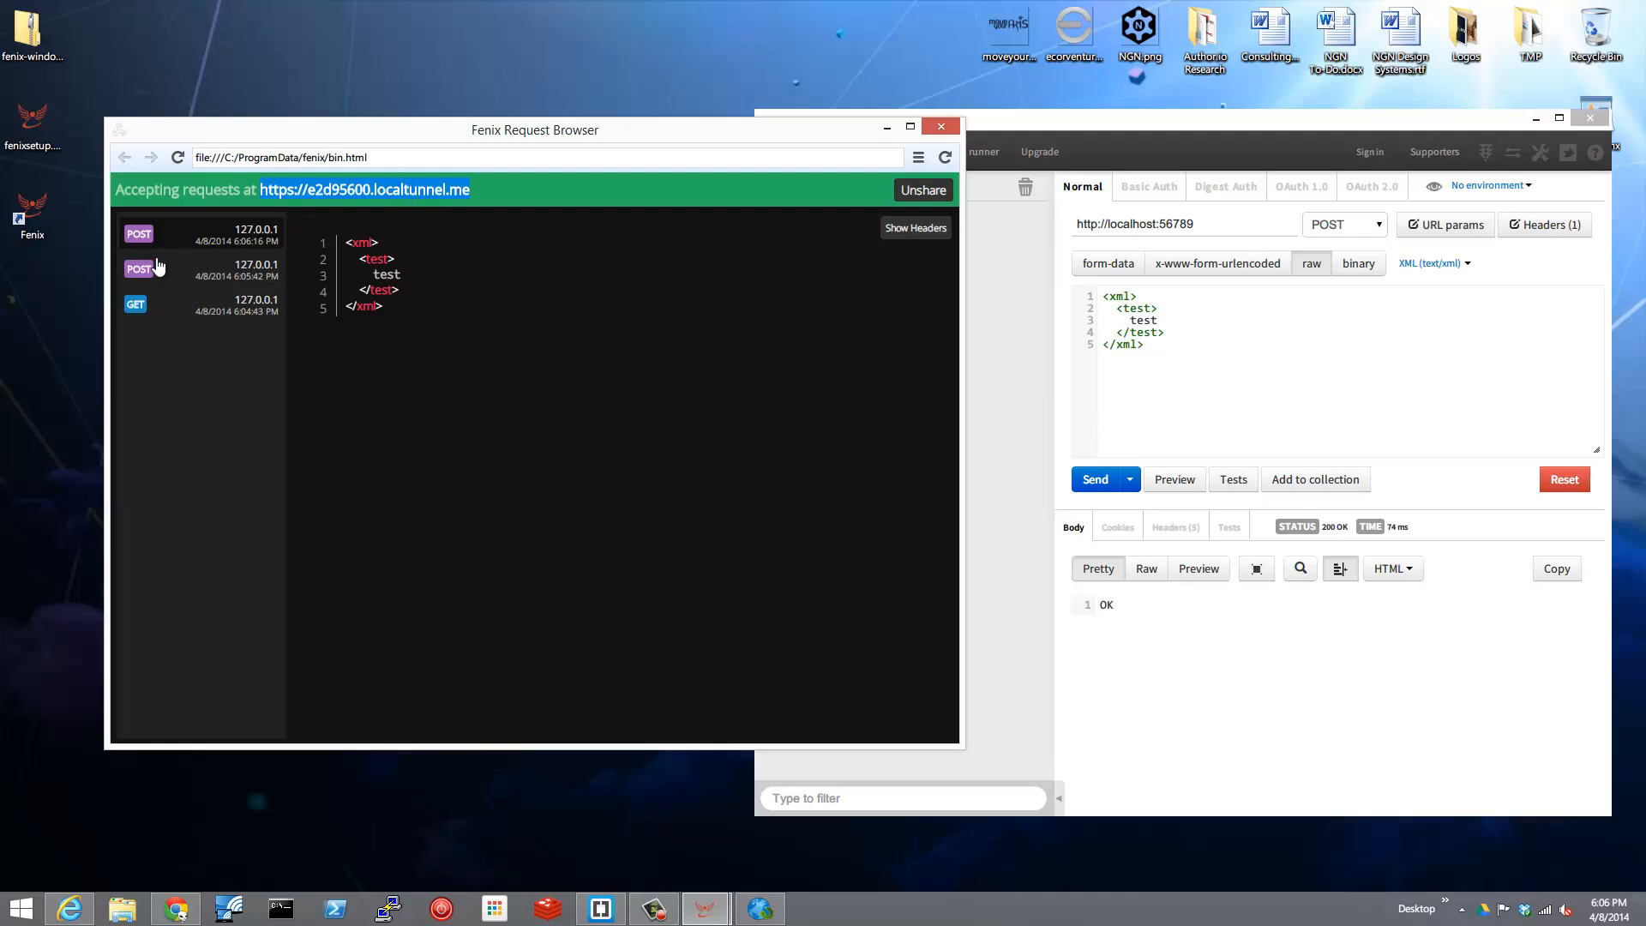
pyautogui.click(398, 190)
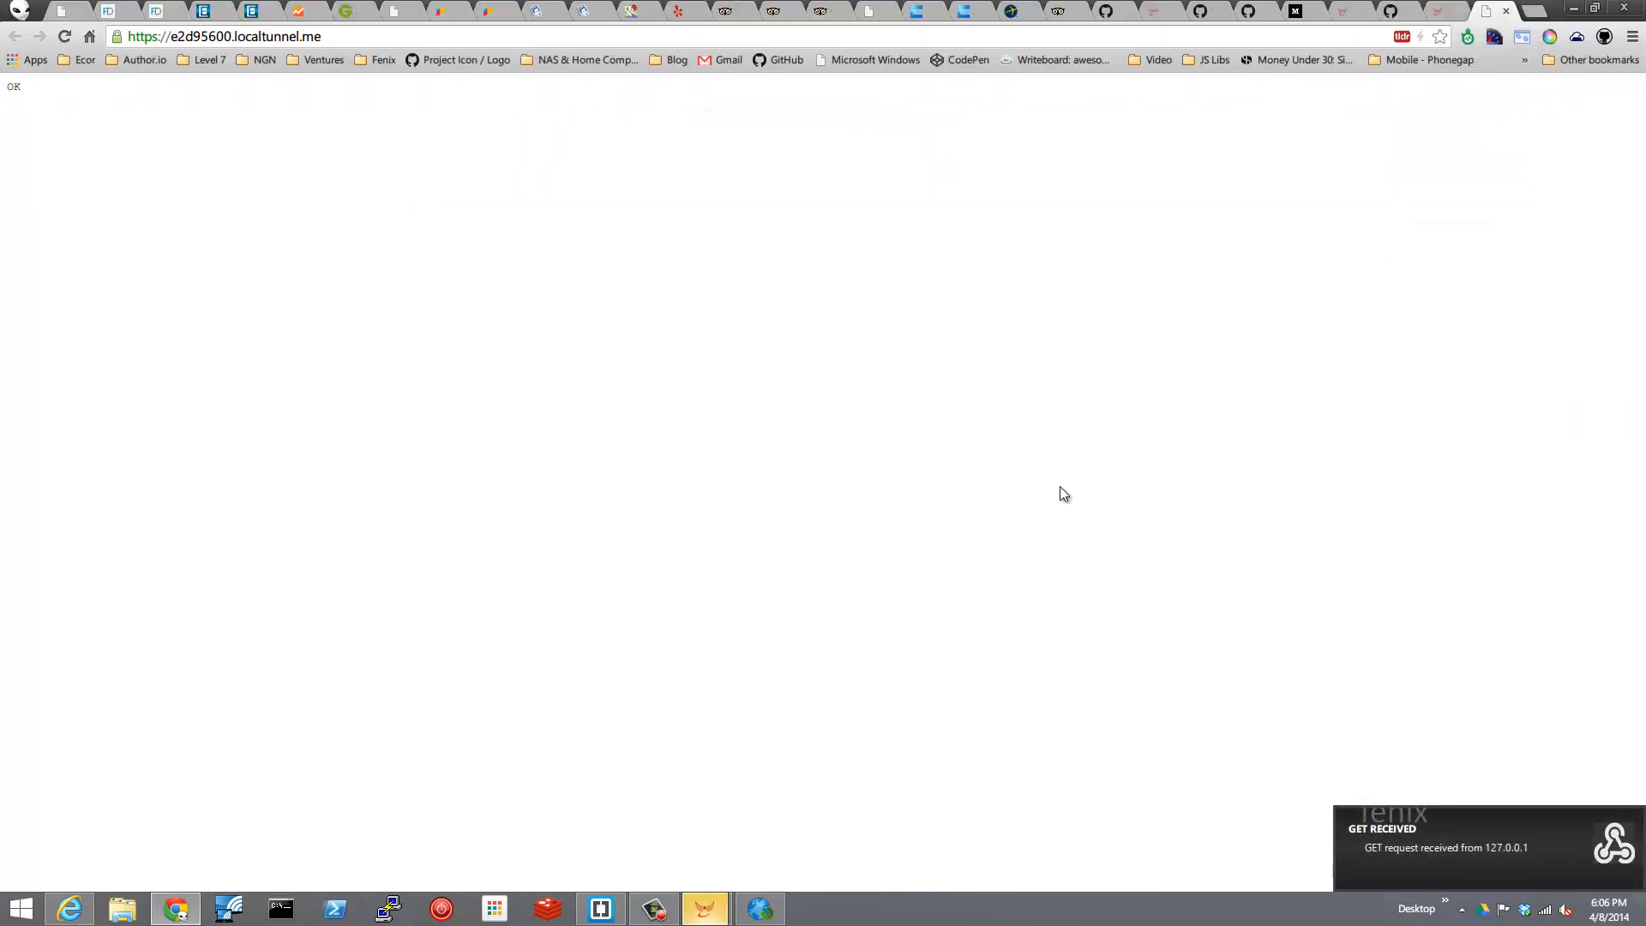
# Switch back to the Fenix Request Browser and view the newest GET request.
pyautogui.hotkey('alt', 'Tab')
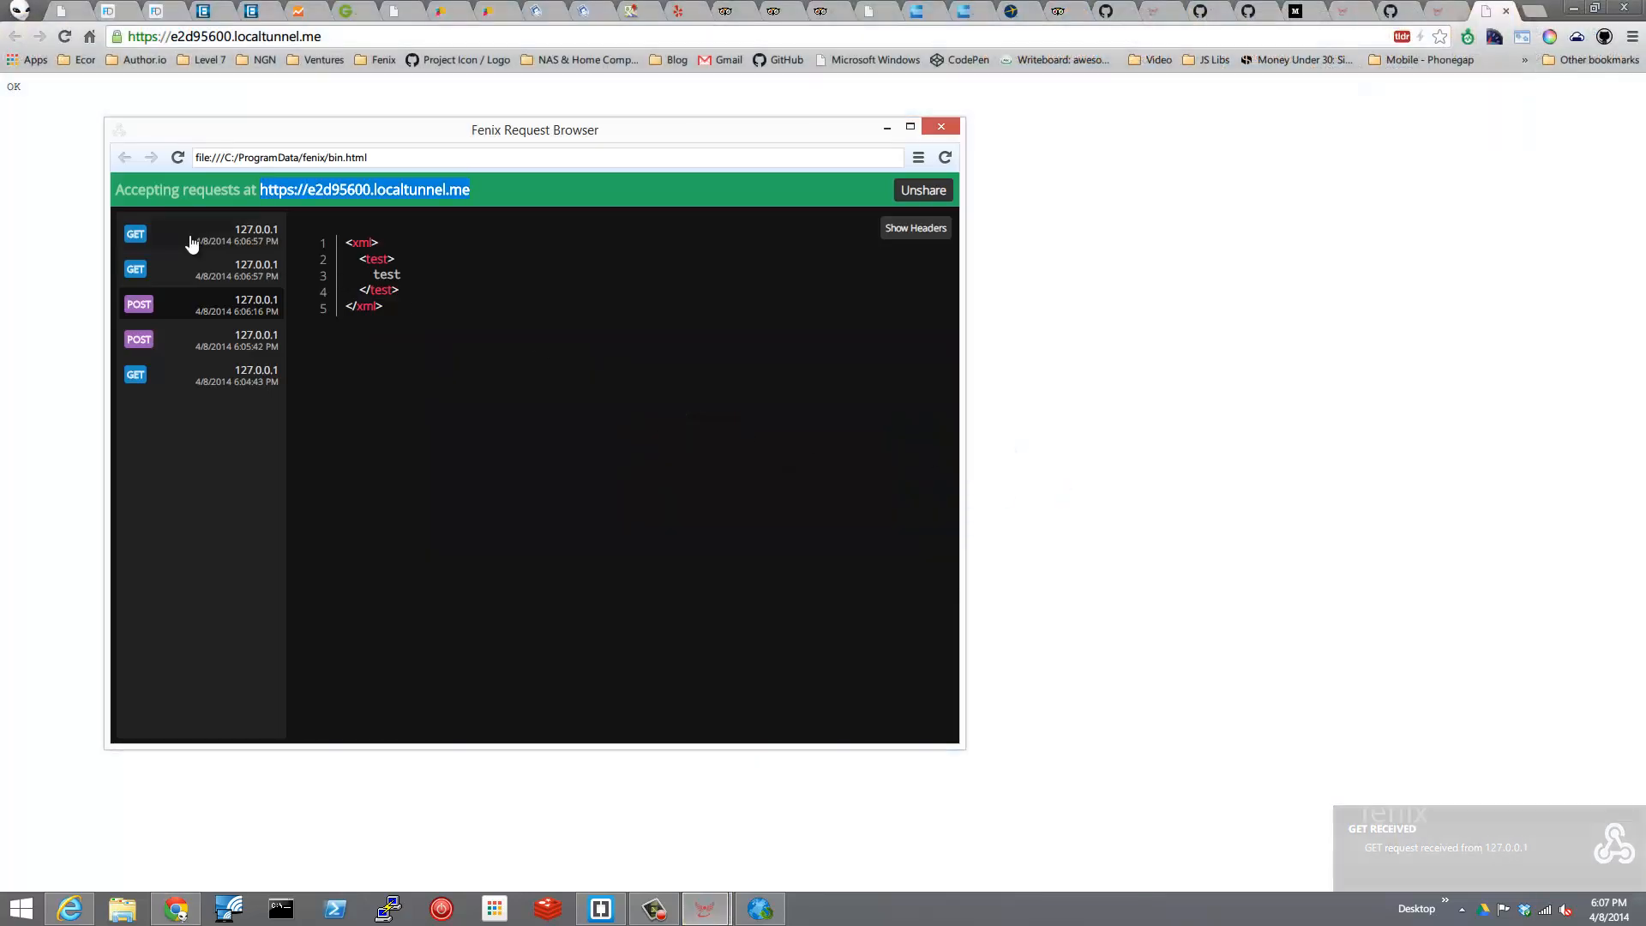
pyautogui.click(190, 243)
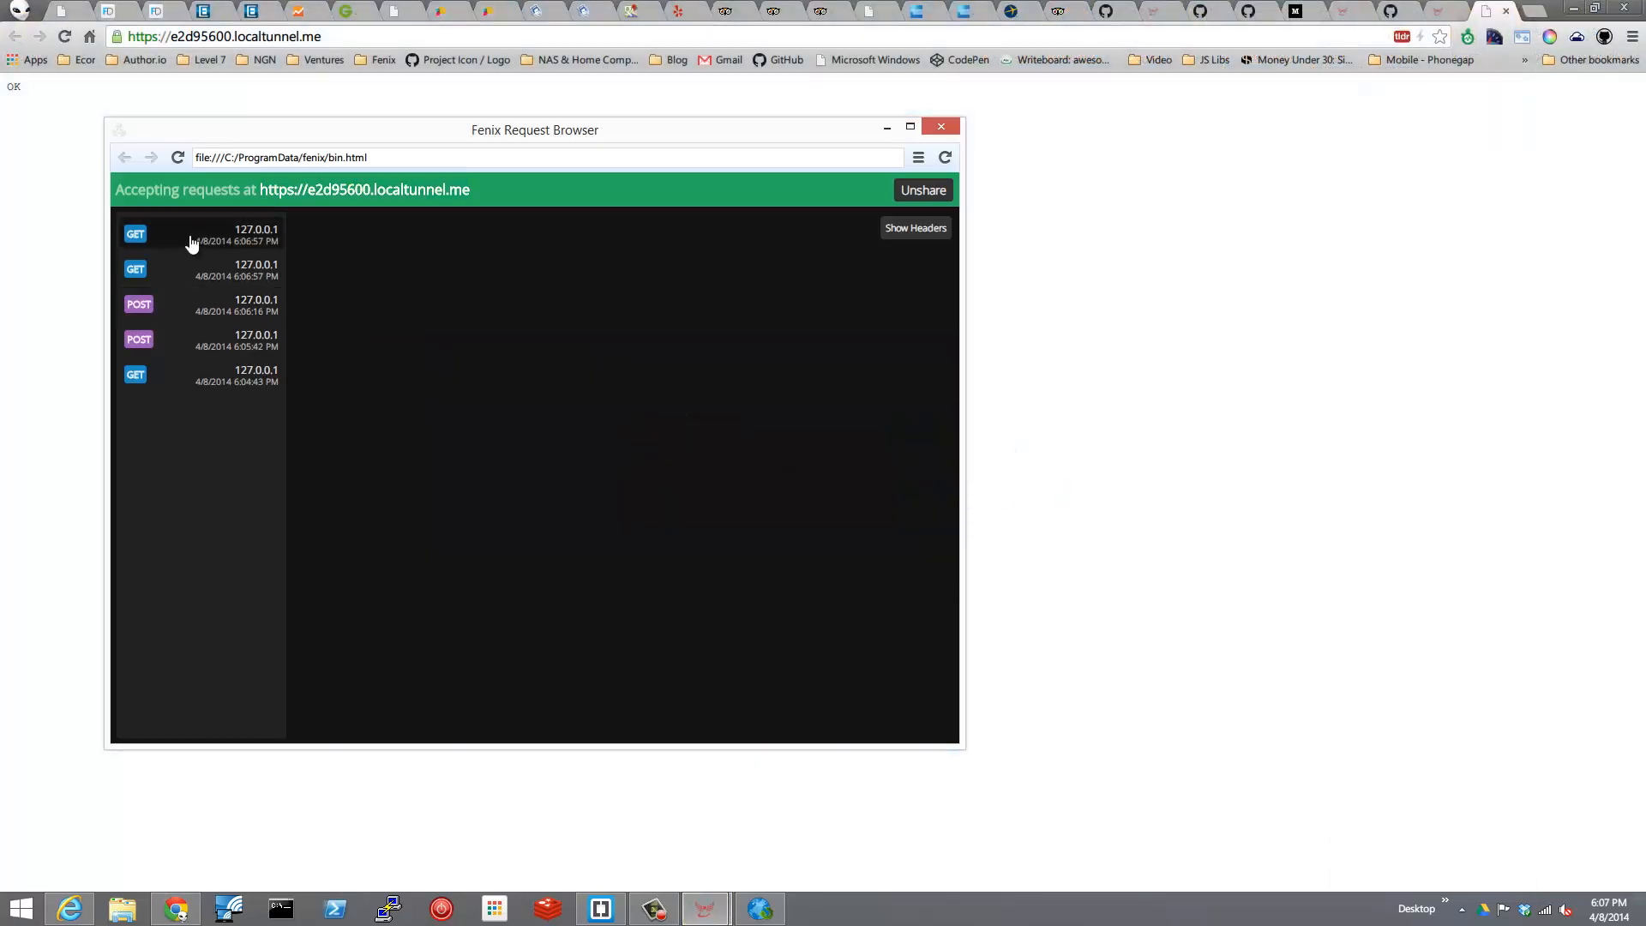
# Return to the web browser and open the fenix repository page on GitHub.
pyautogui.click(1238, 213)
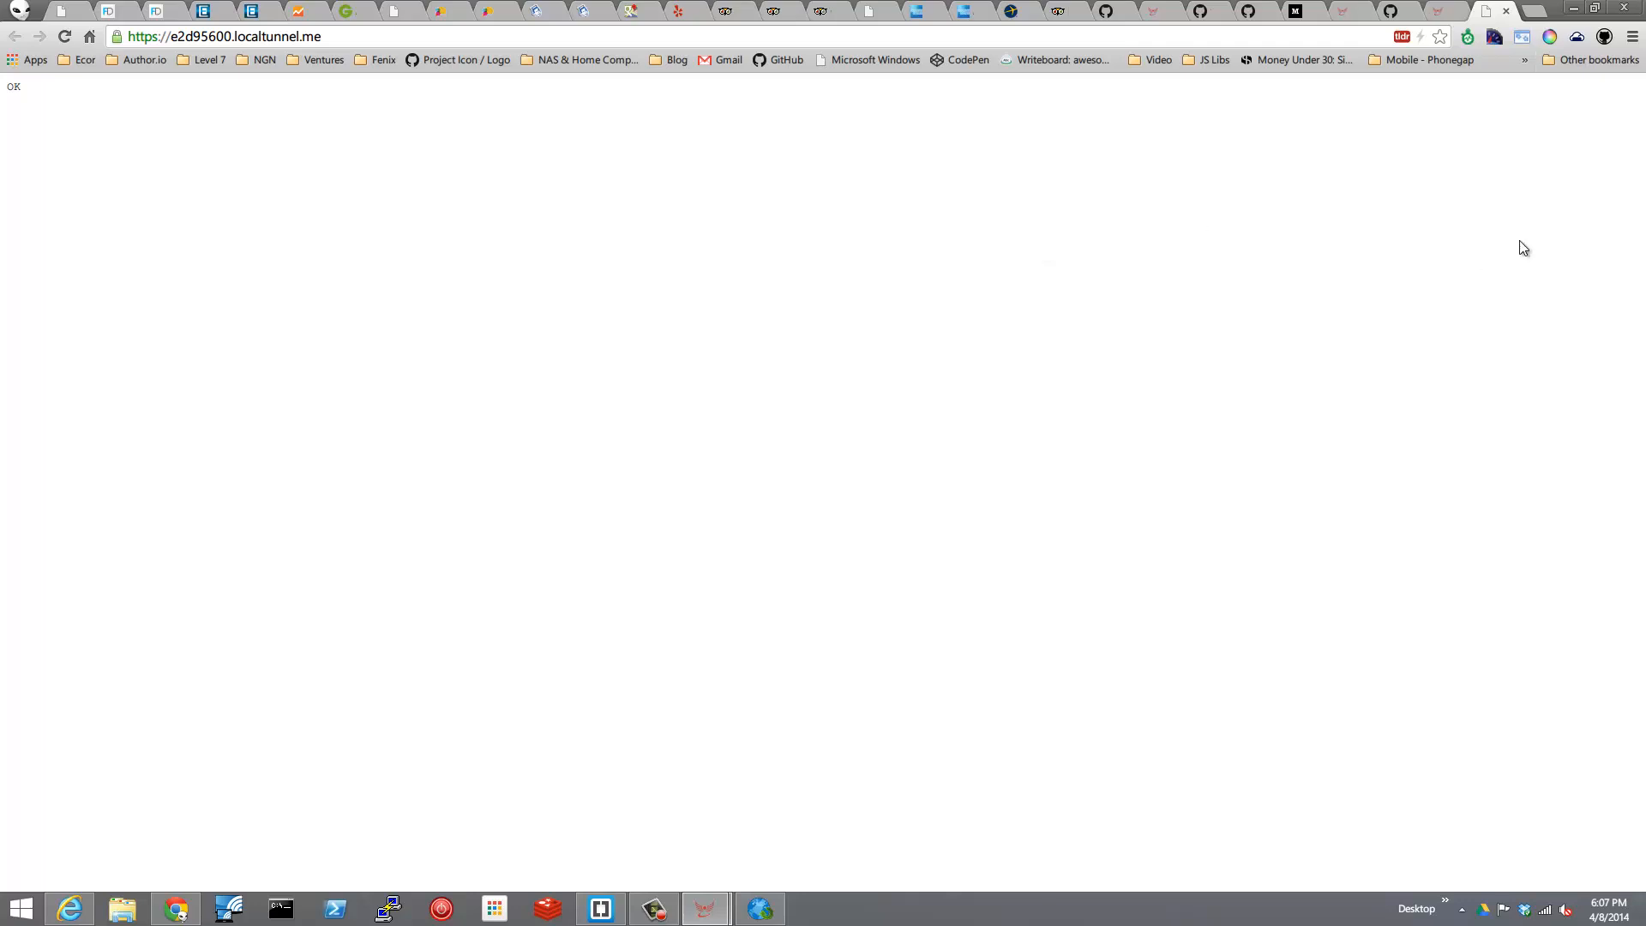
pyautogui.click(1263, 33)
pyautogui.hotkey('ctrl', 'c')
pyautogui.write('github.com/')
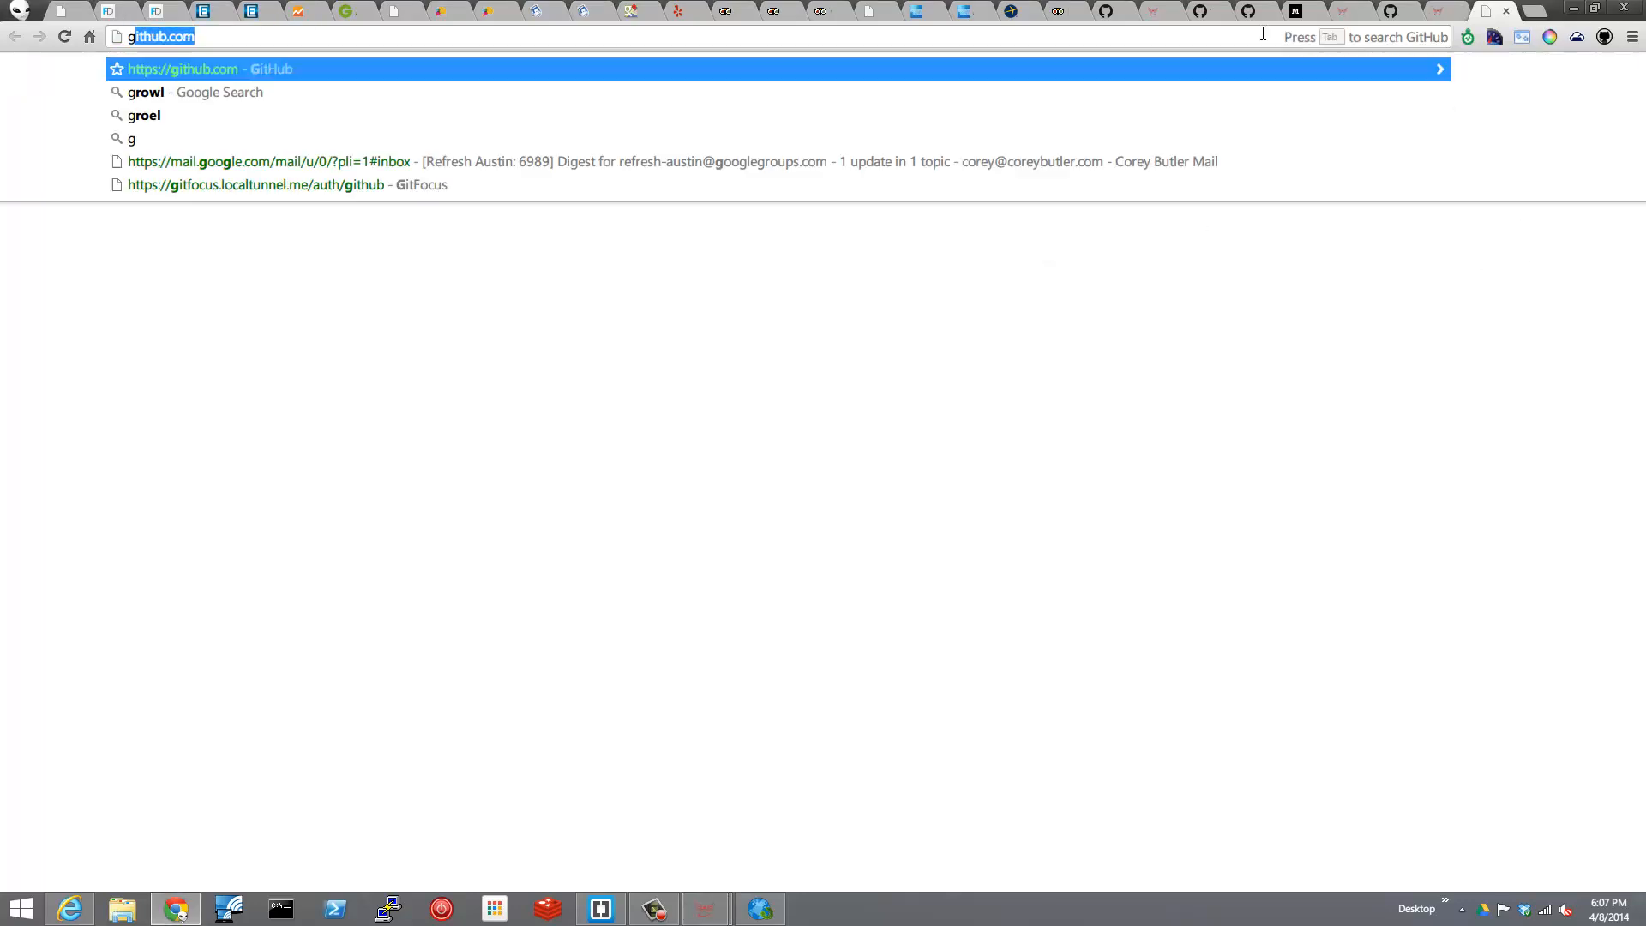
pyautogui.write('coreybutler/fenix')
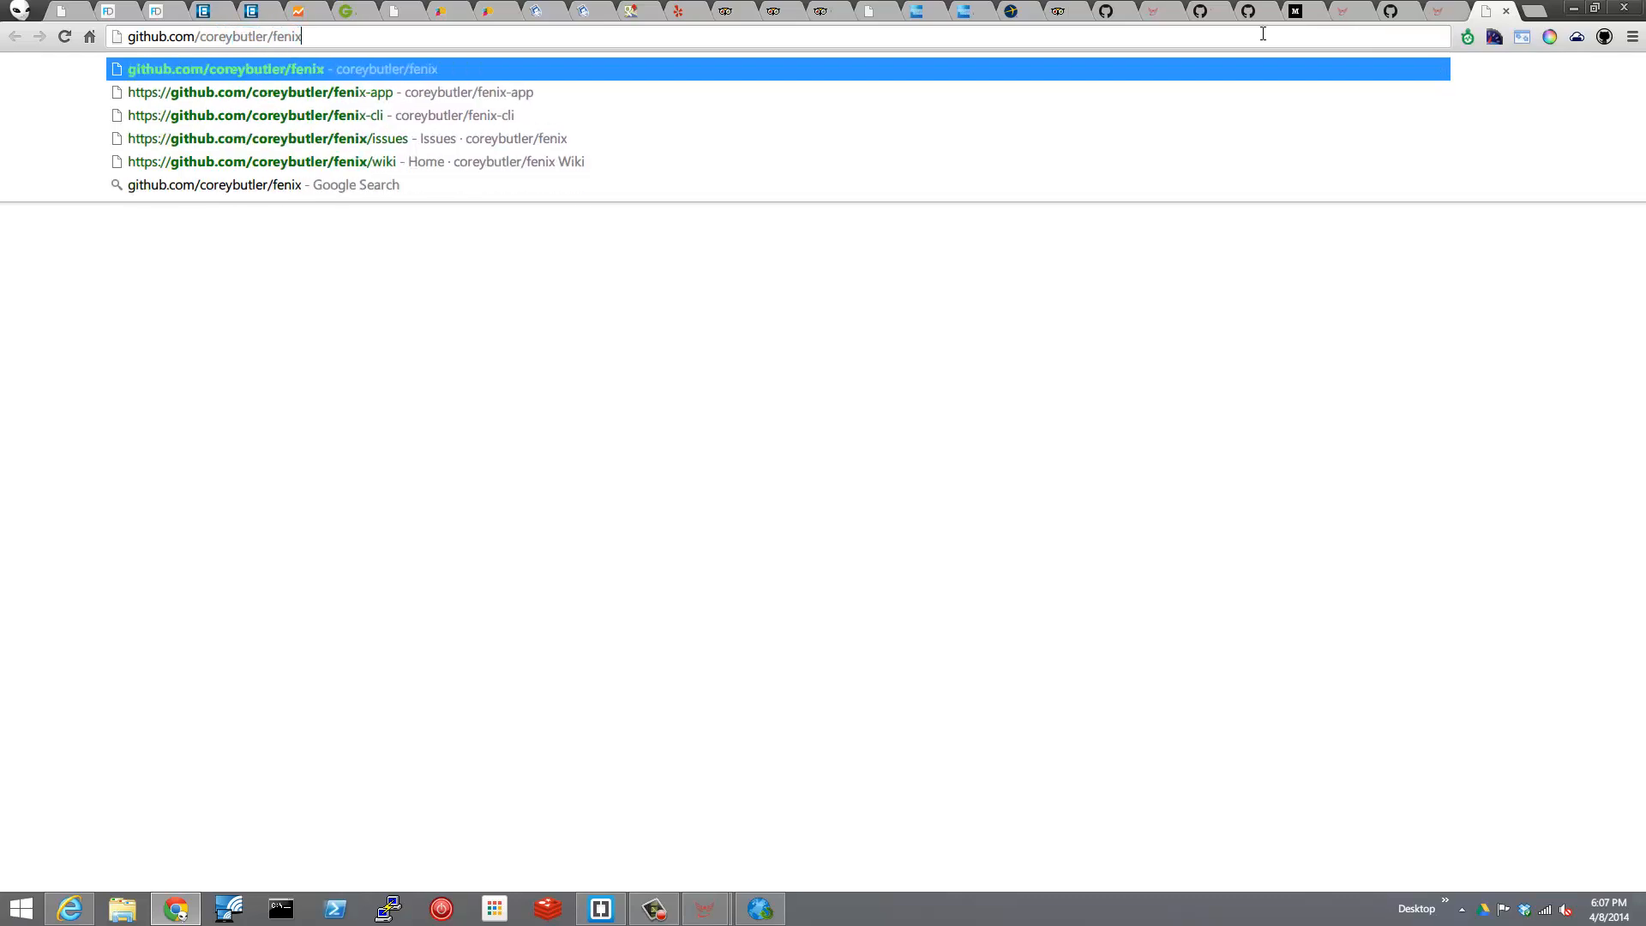
pyautogui.press('Return')
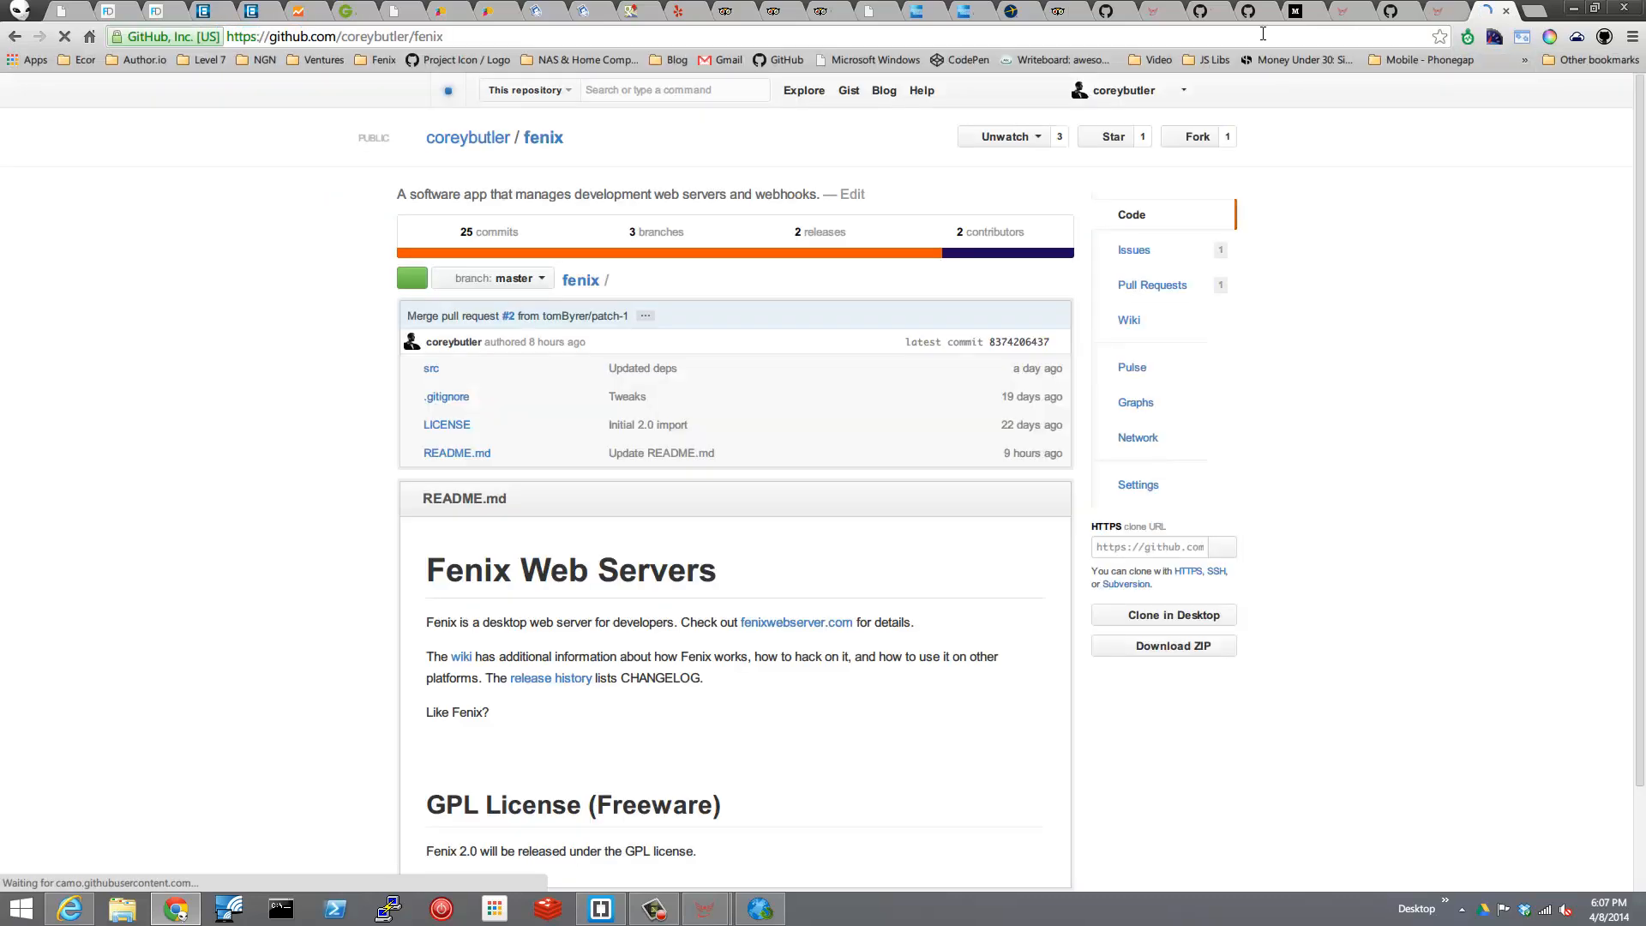
pyautogui.click(1135, 485)
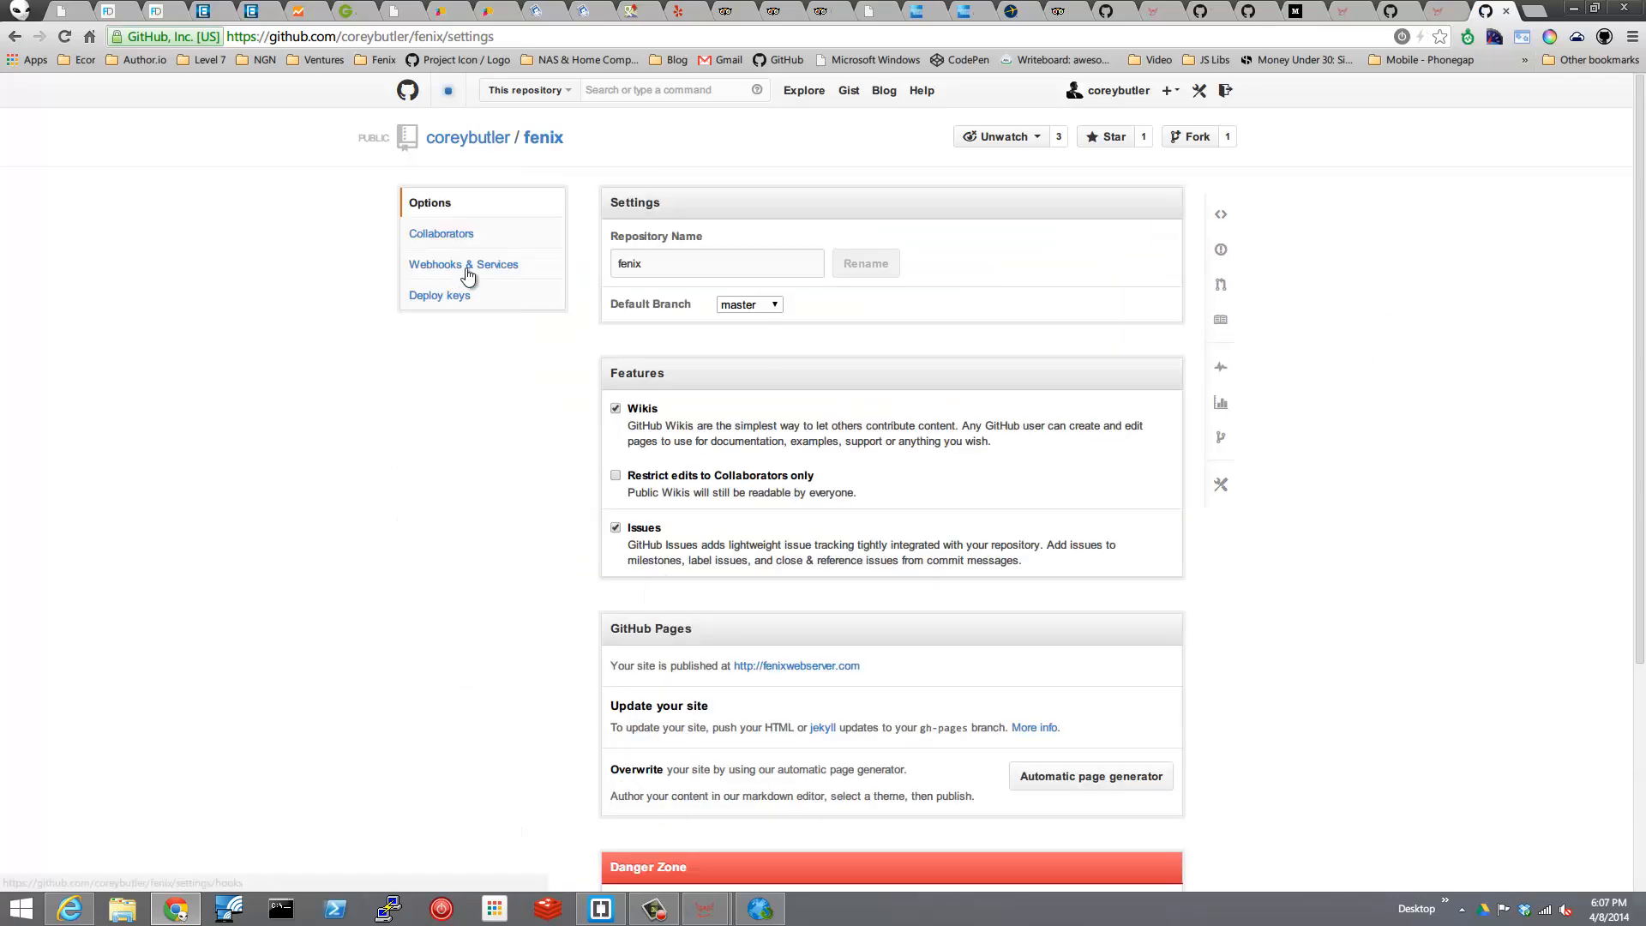
pyautogui.click(465, 265)
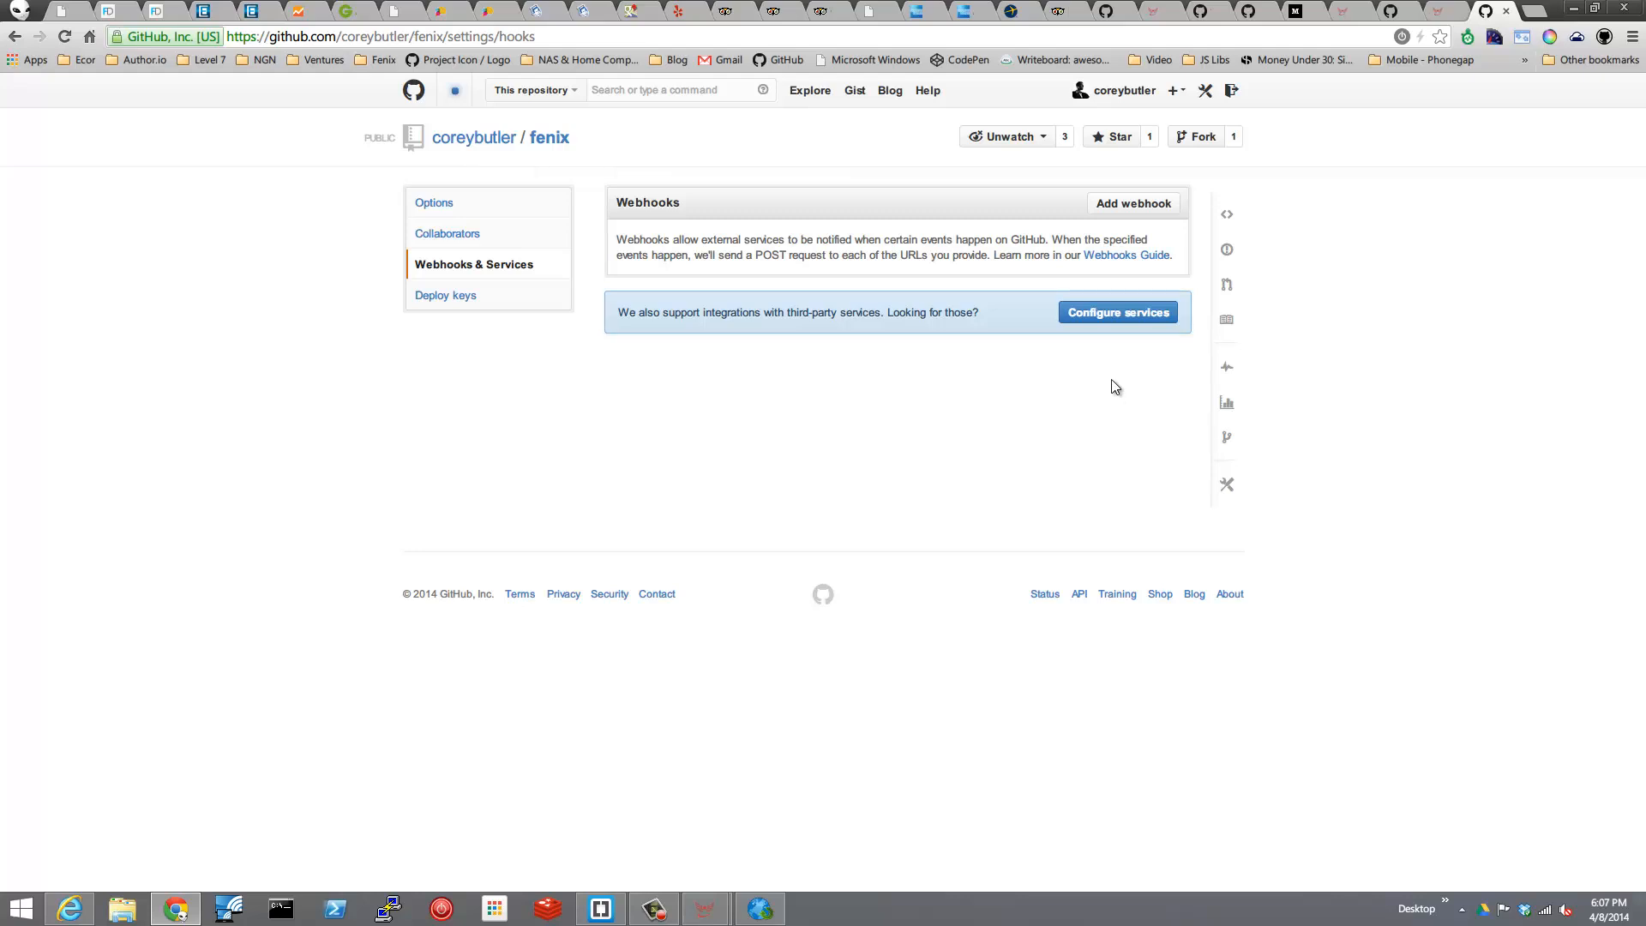
pyautogui.click(1129, 199)
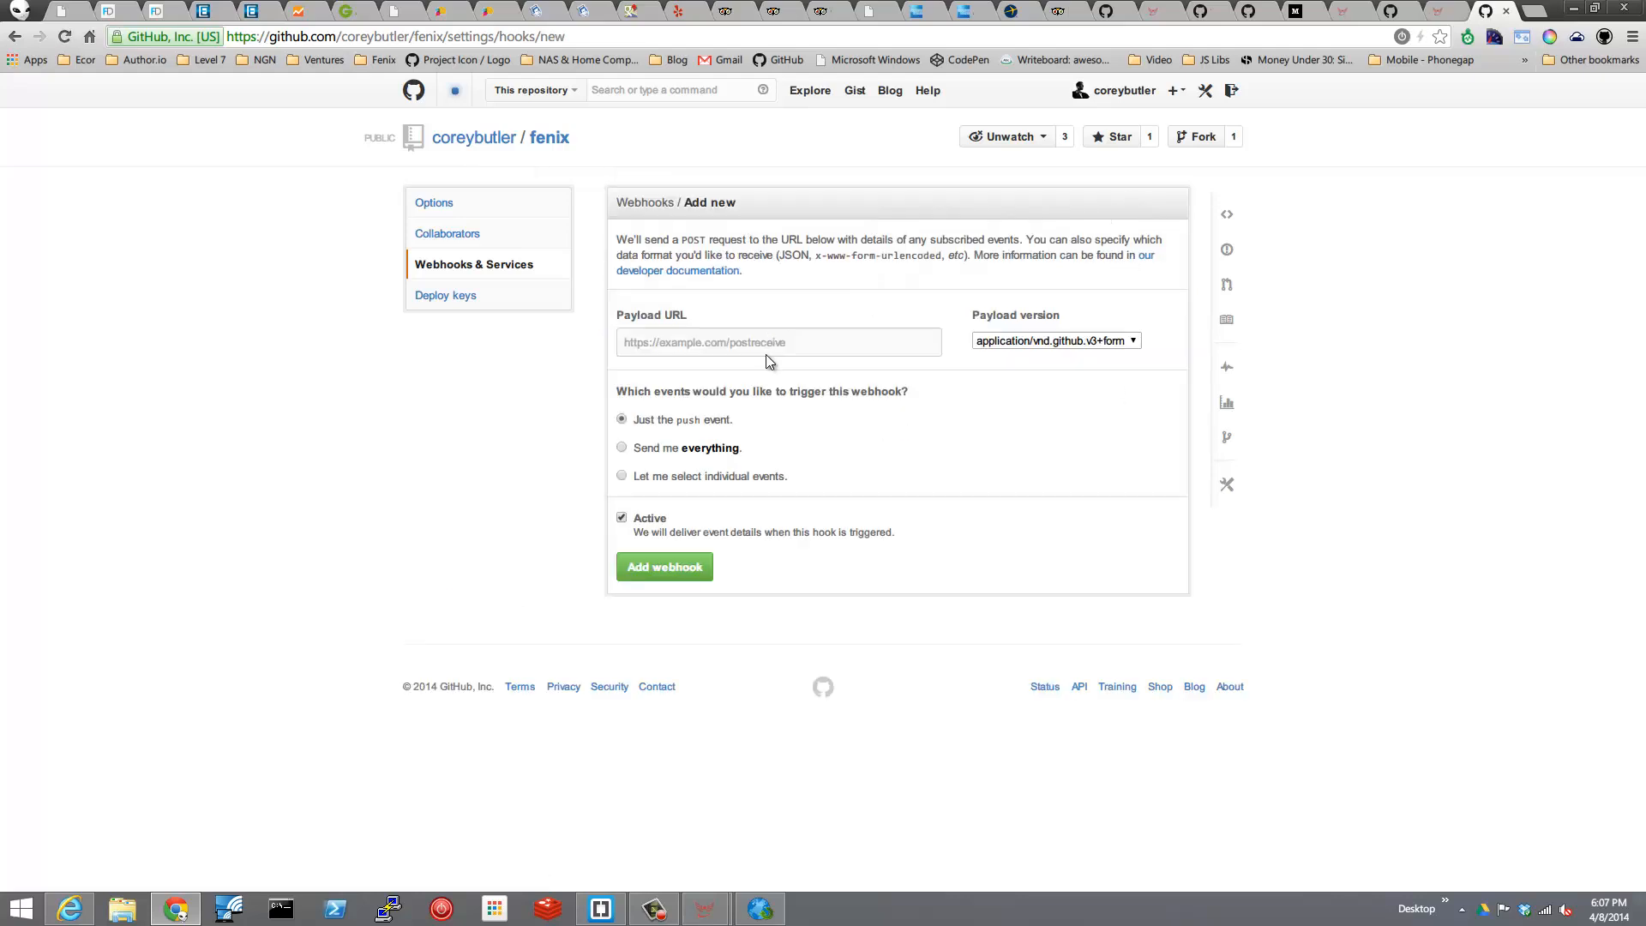
pyautogui.click(621, 448)
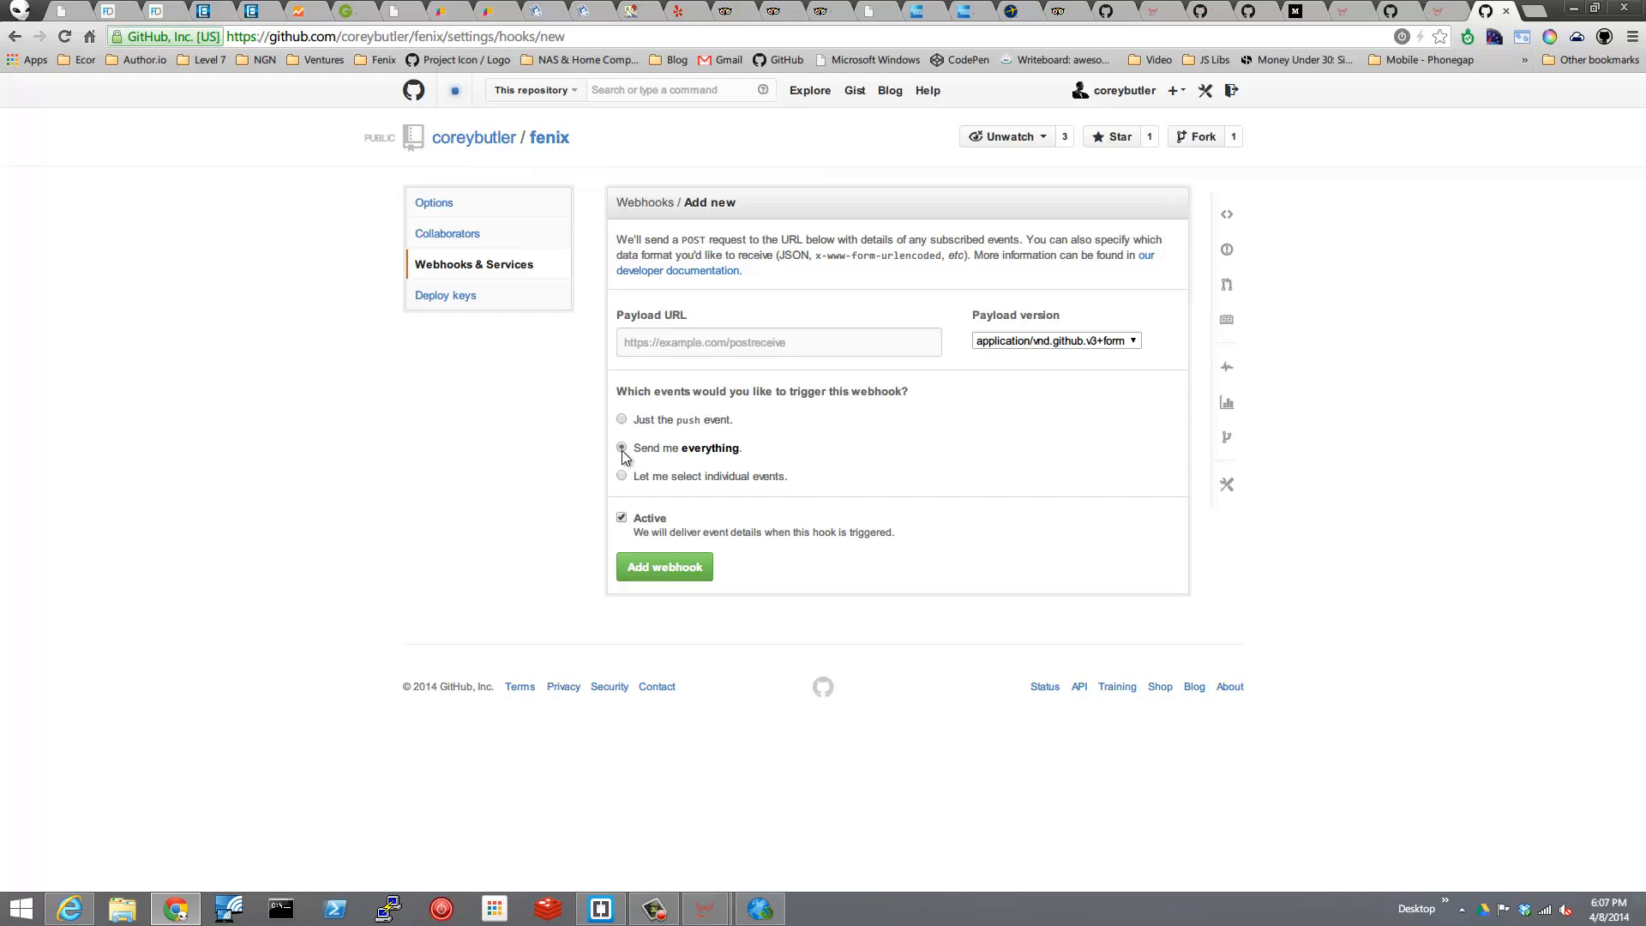
pyautogui.click(777, 342)
pyautogui.hotkey('ctrl', 'v')
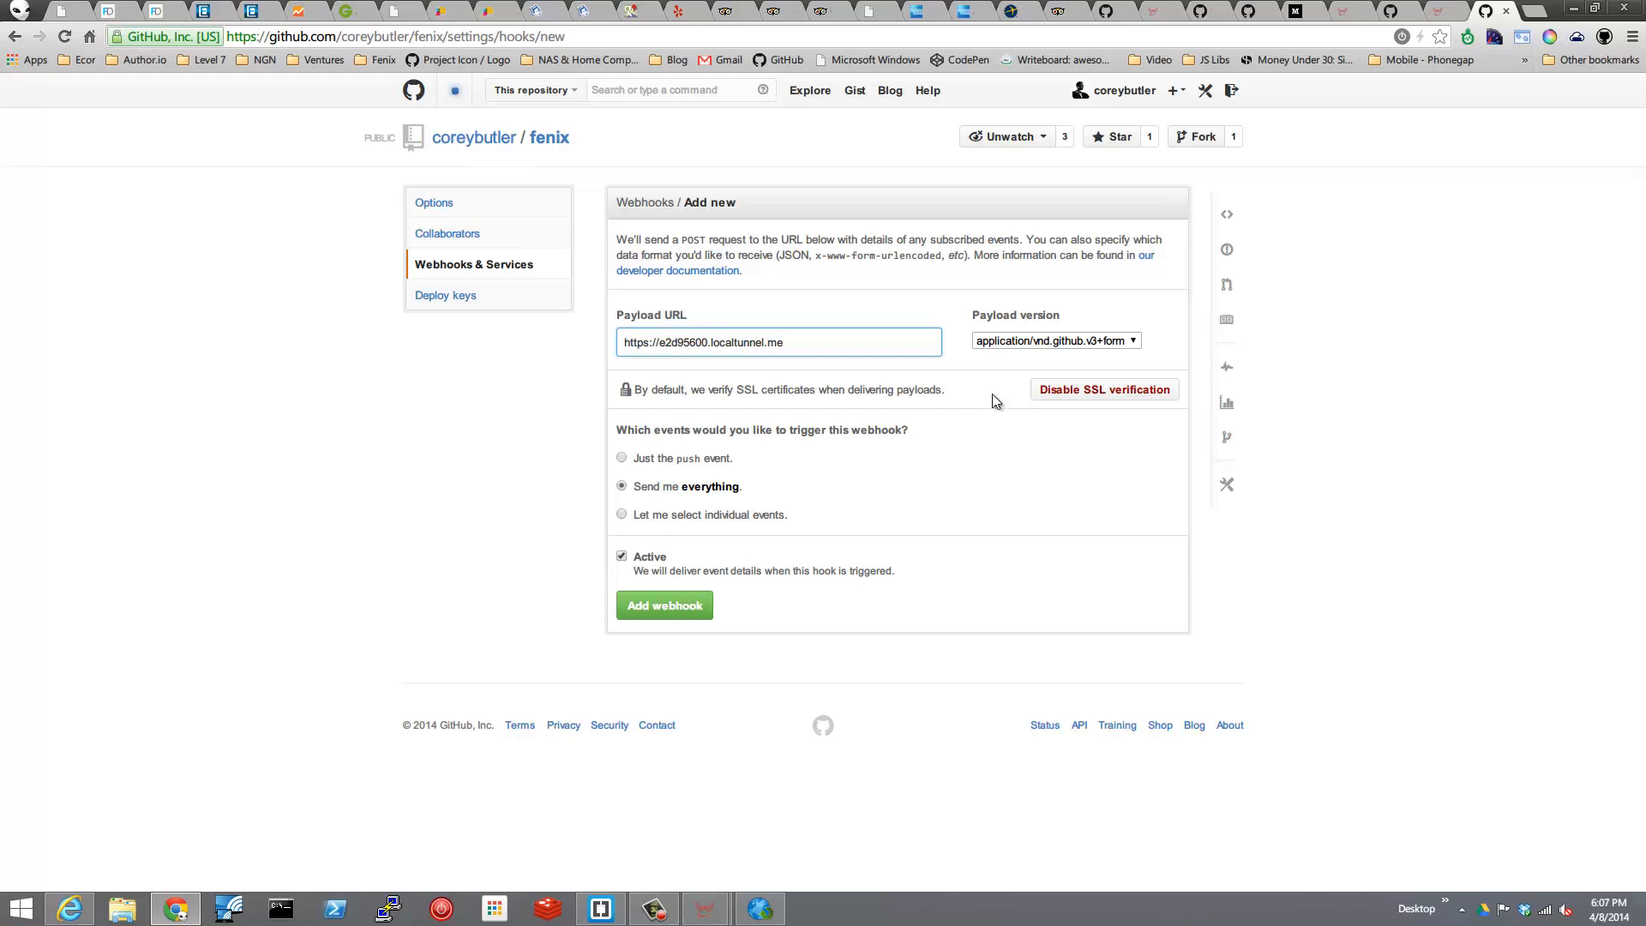
pyautogui.click(666, 605)
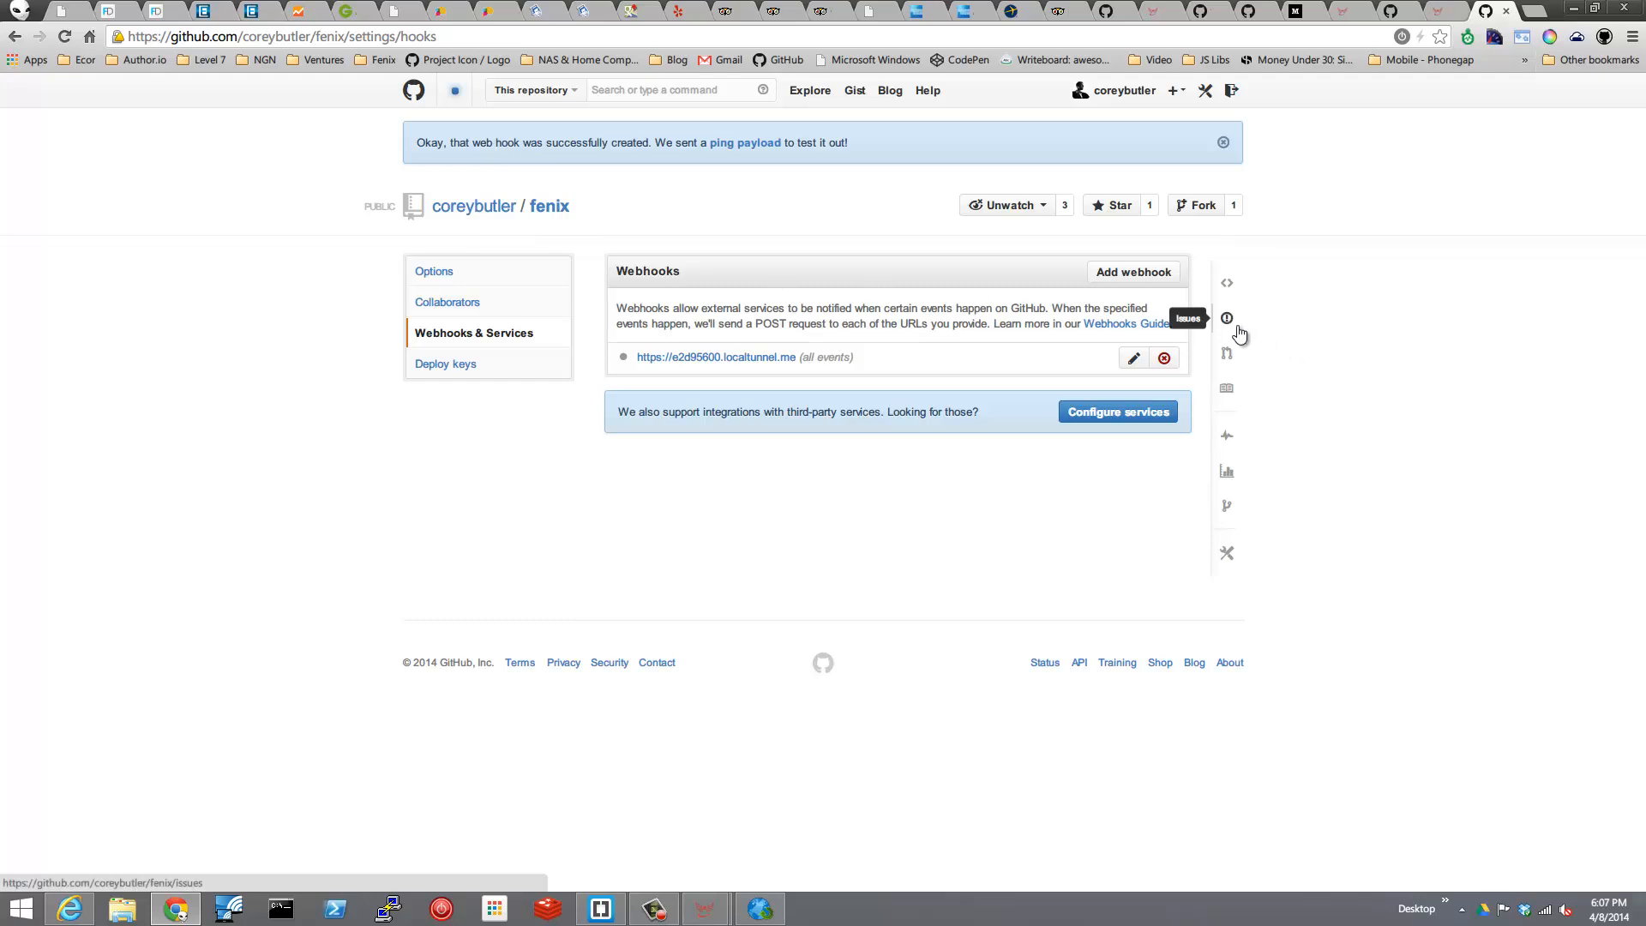
# Edit the repository's README.md to add a final paragraph reading test after the GPL license line, and commit the change.
pyautogui.click(548, 206)
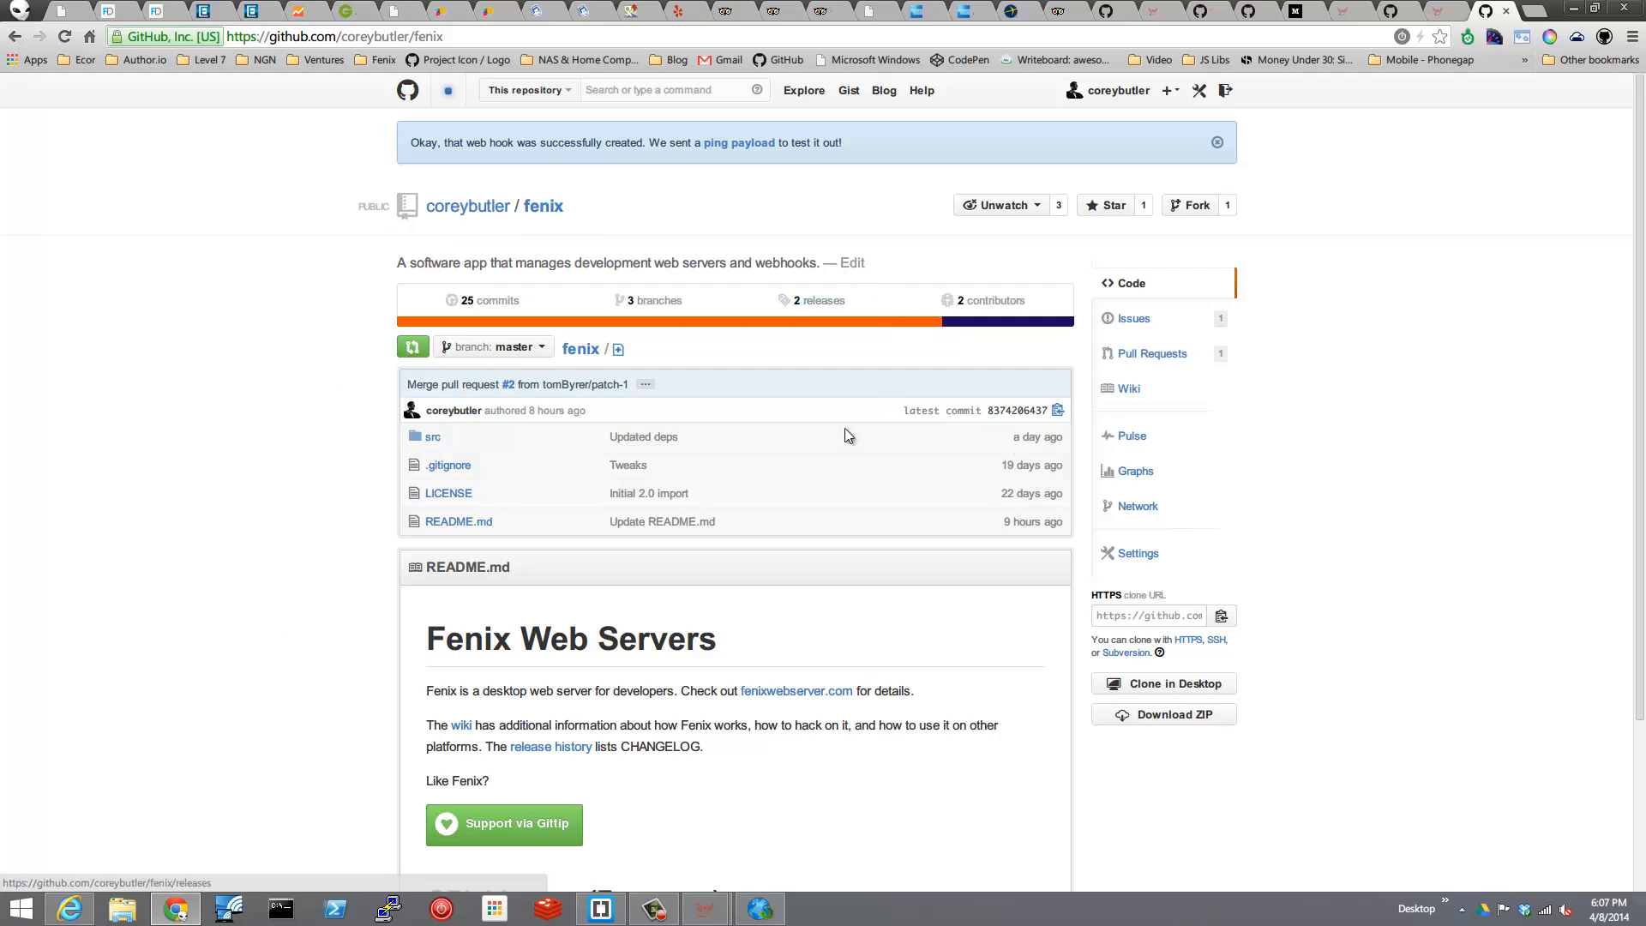
pyautogui.click(467, 524)
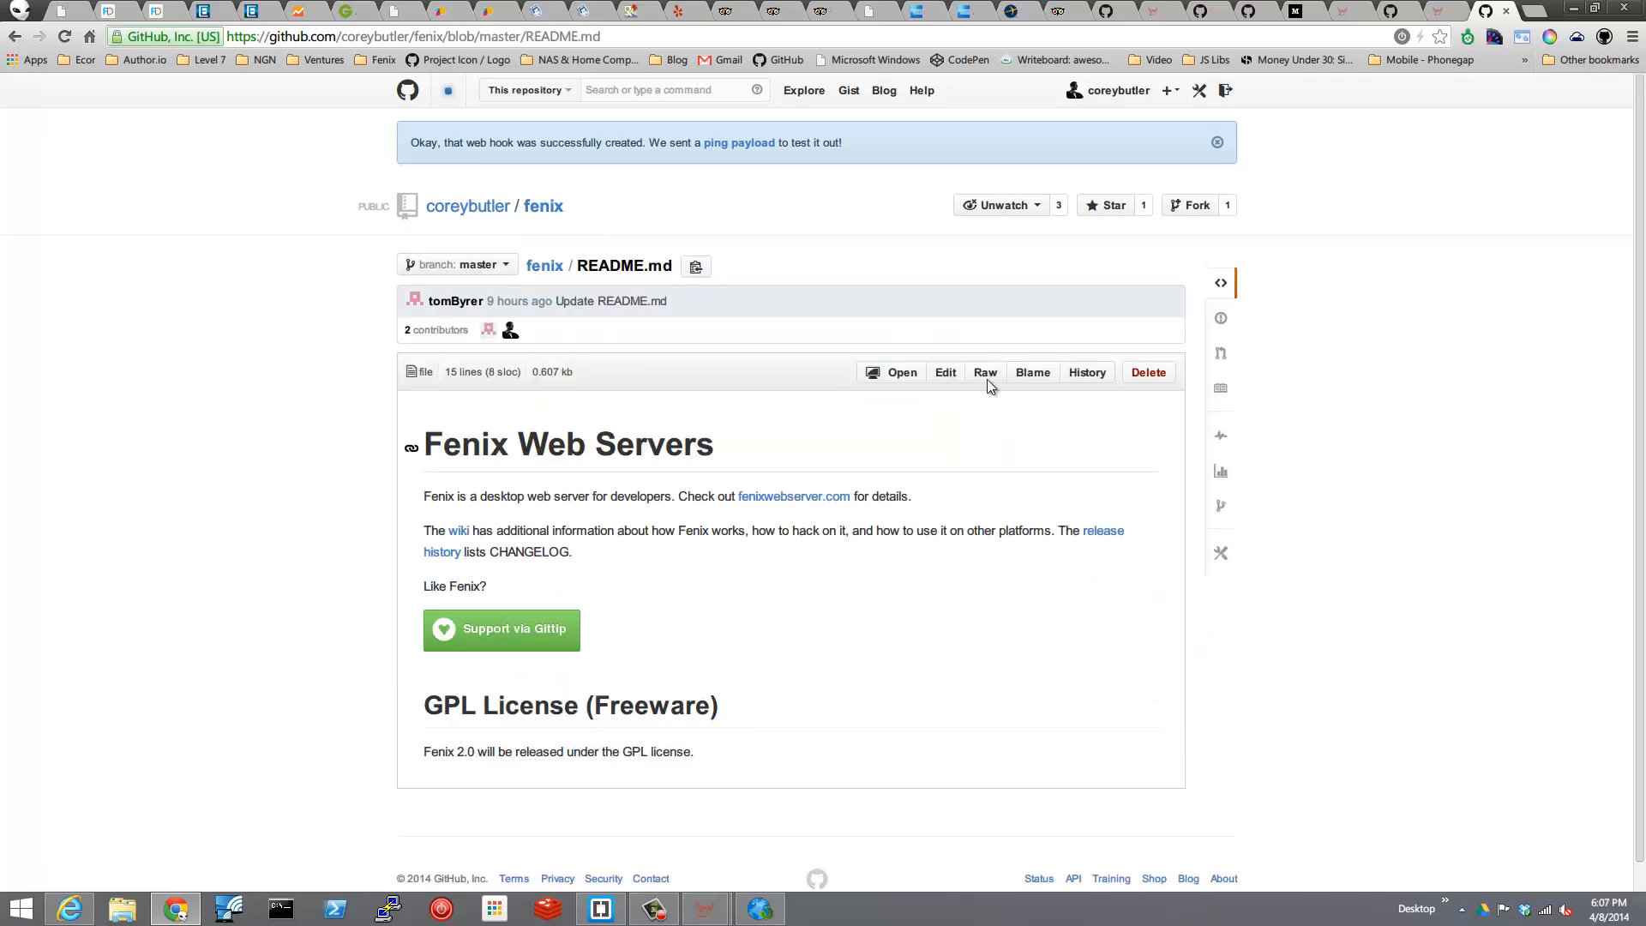
pyautogui.click(944, 374)
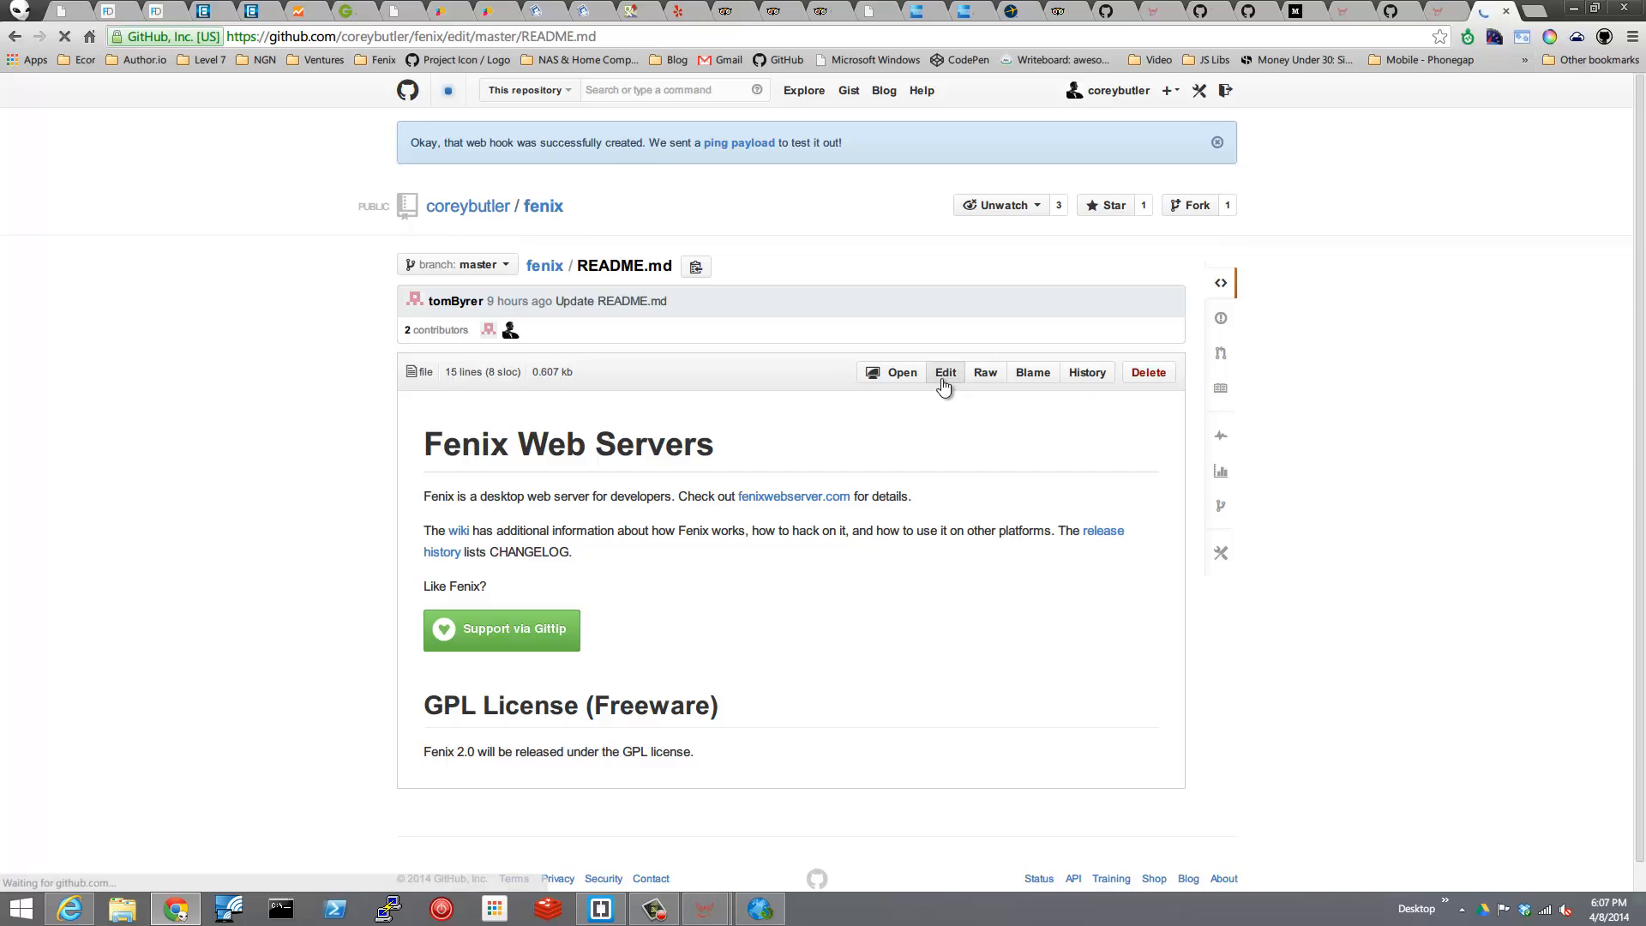
pyautogui.click(750, 464)
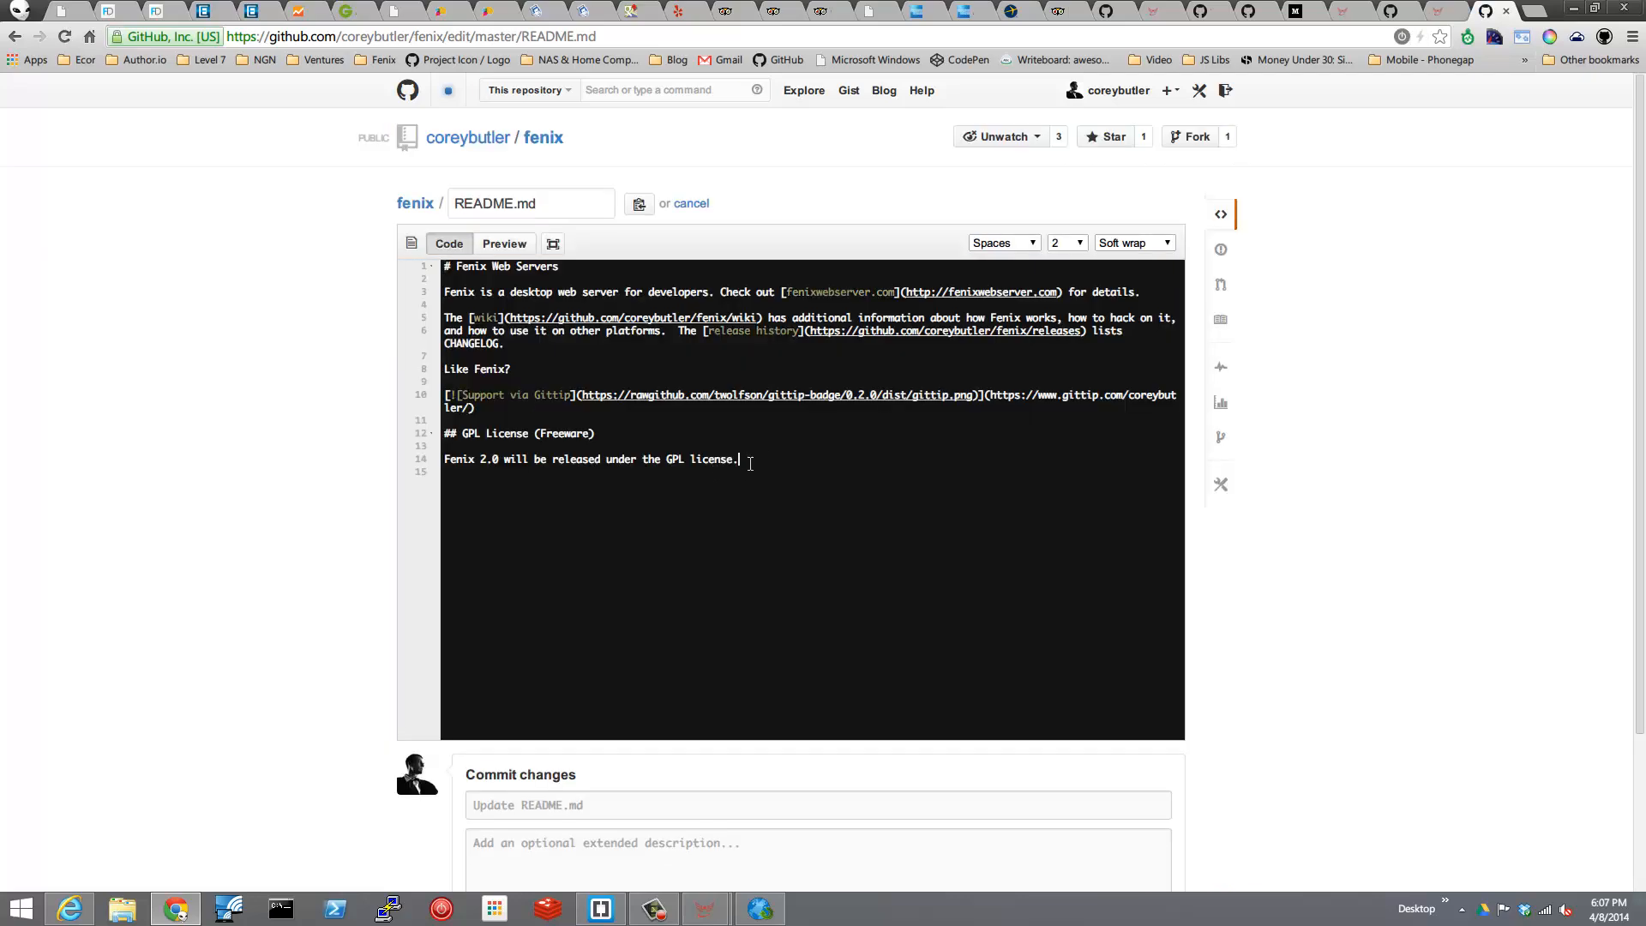
pyautogui.press('Return')
pyautogui.press('Return')
pyautogui.write('test')
pyautogui.scroll(-3, 1478, 415)
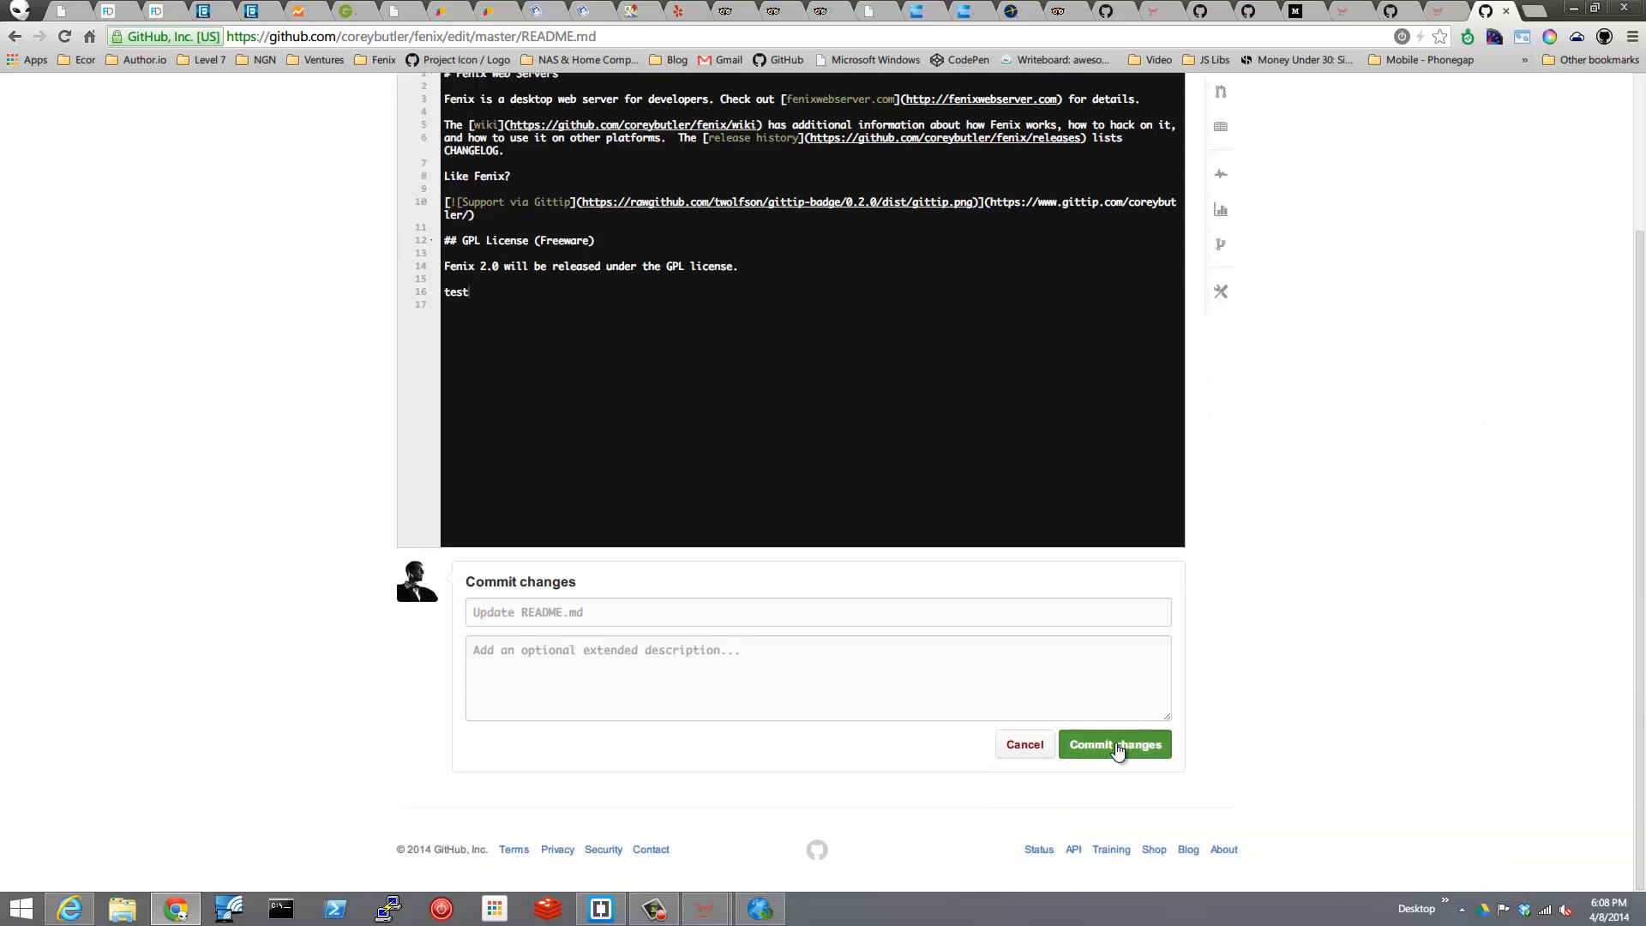
pyautogui.click(1116, 745)
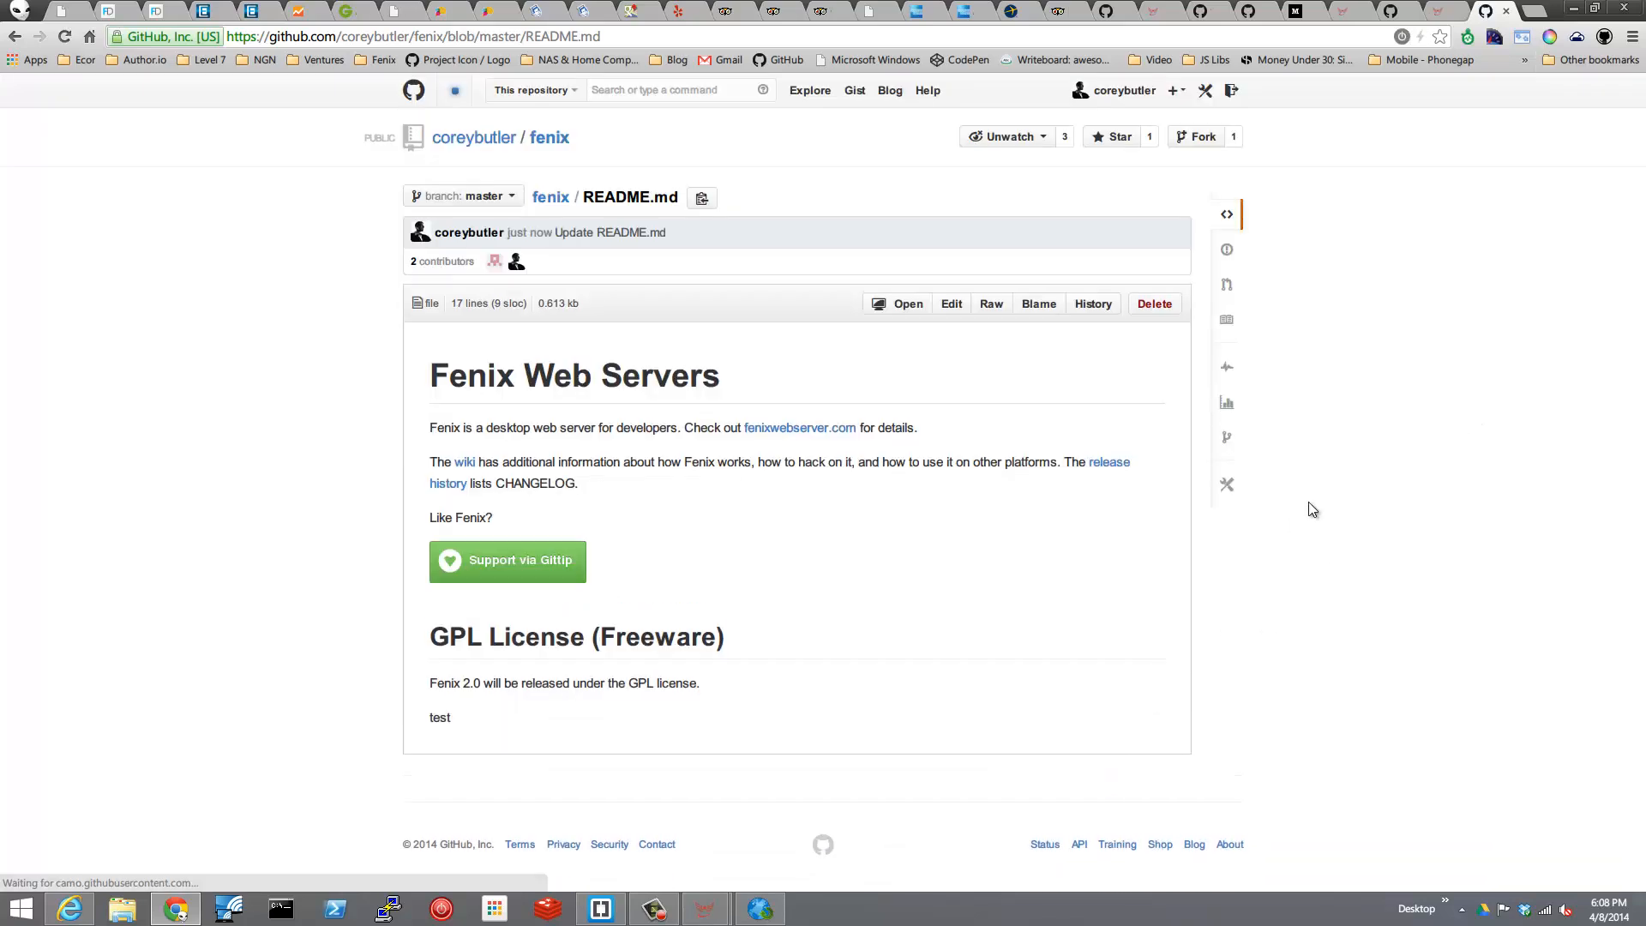
pyautogui.click(1228, 486)
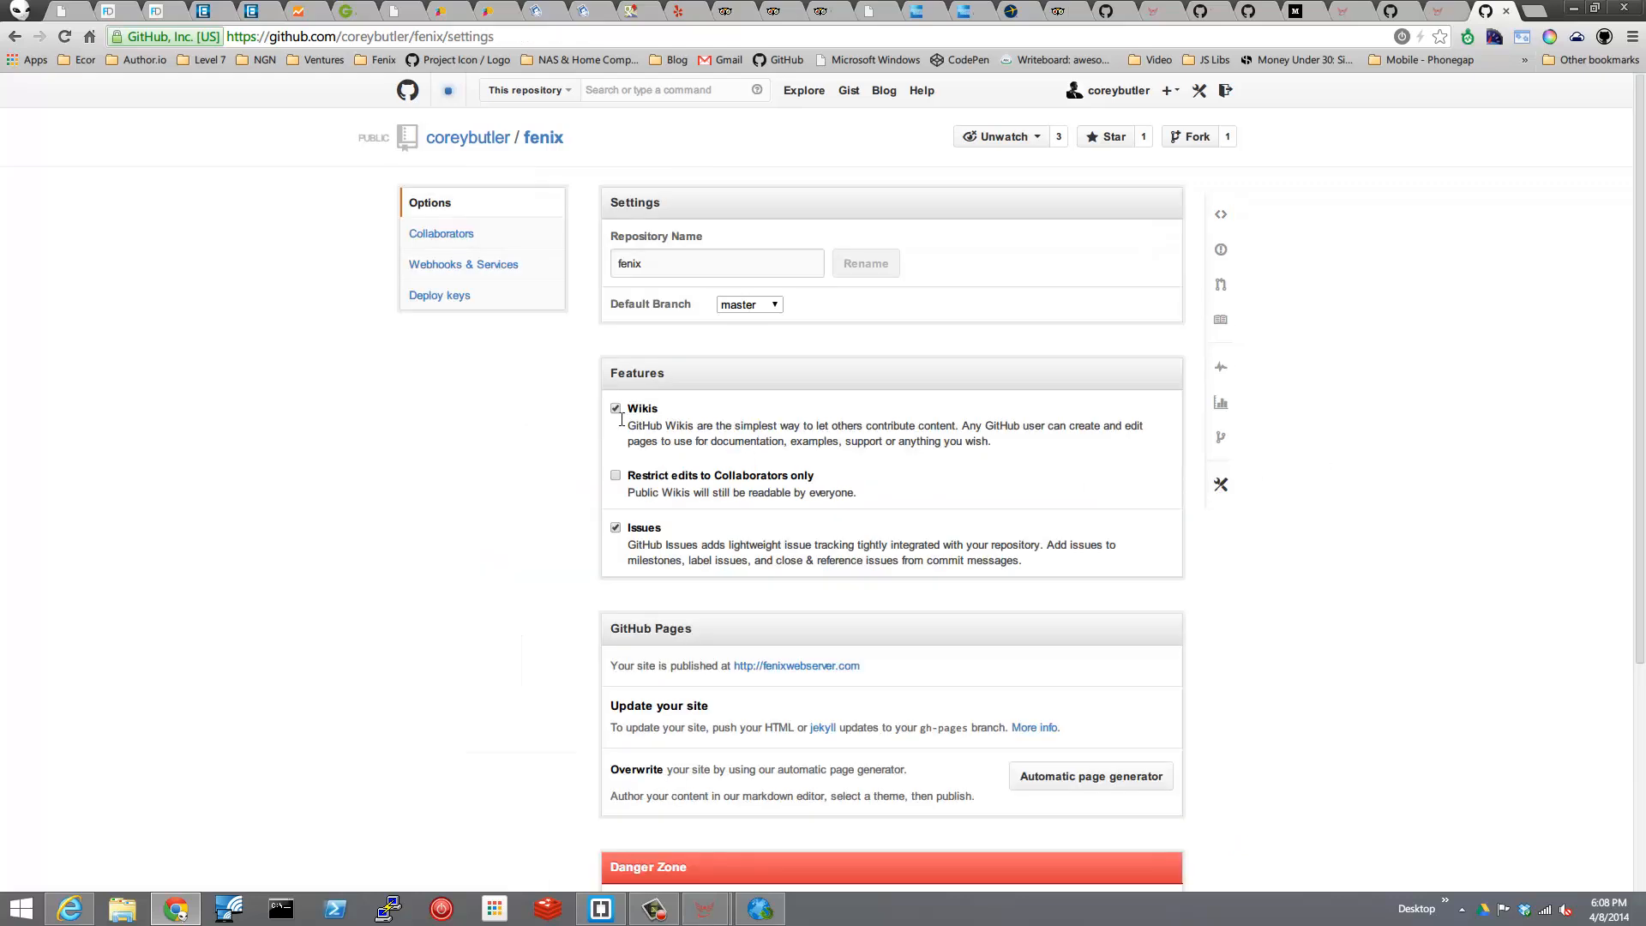
pyautogui.click(453, 263)
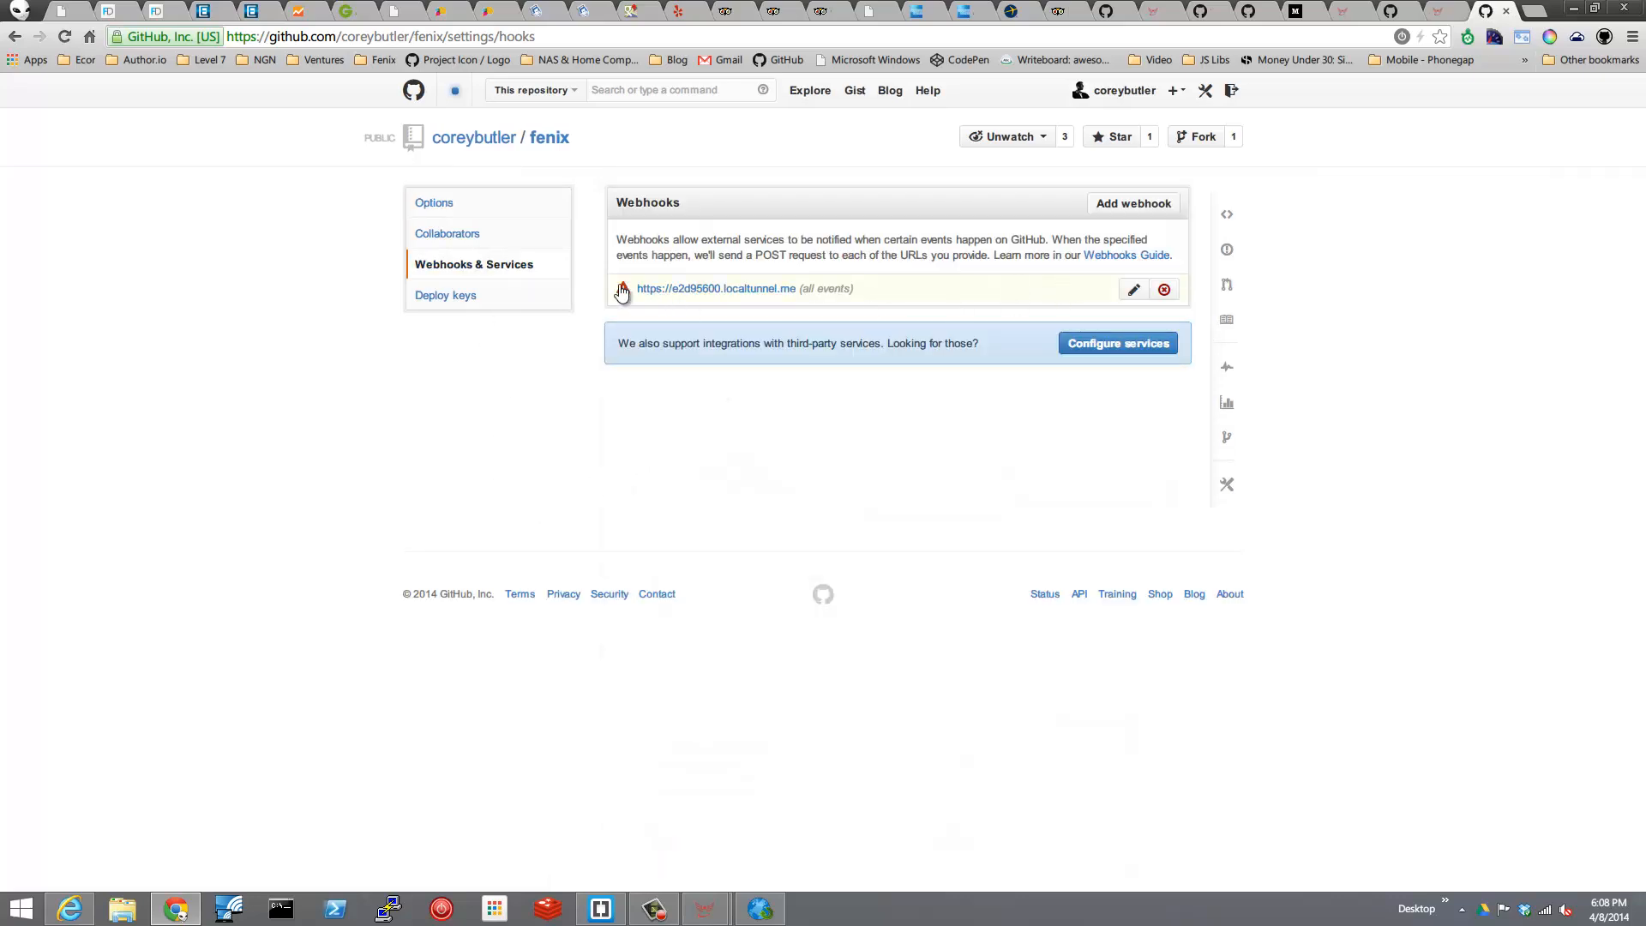
pyautogui.click(734, 291)
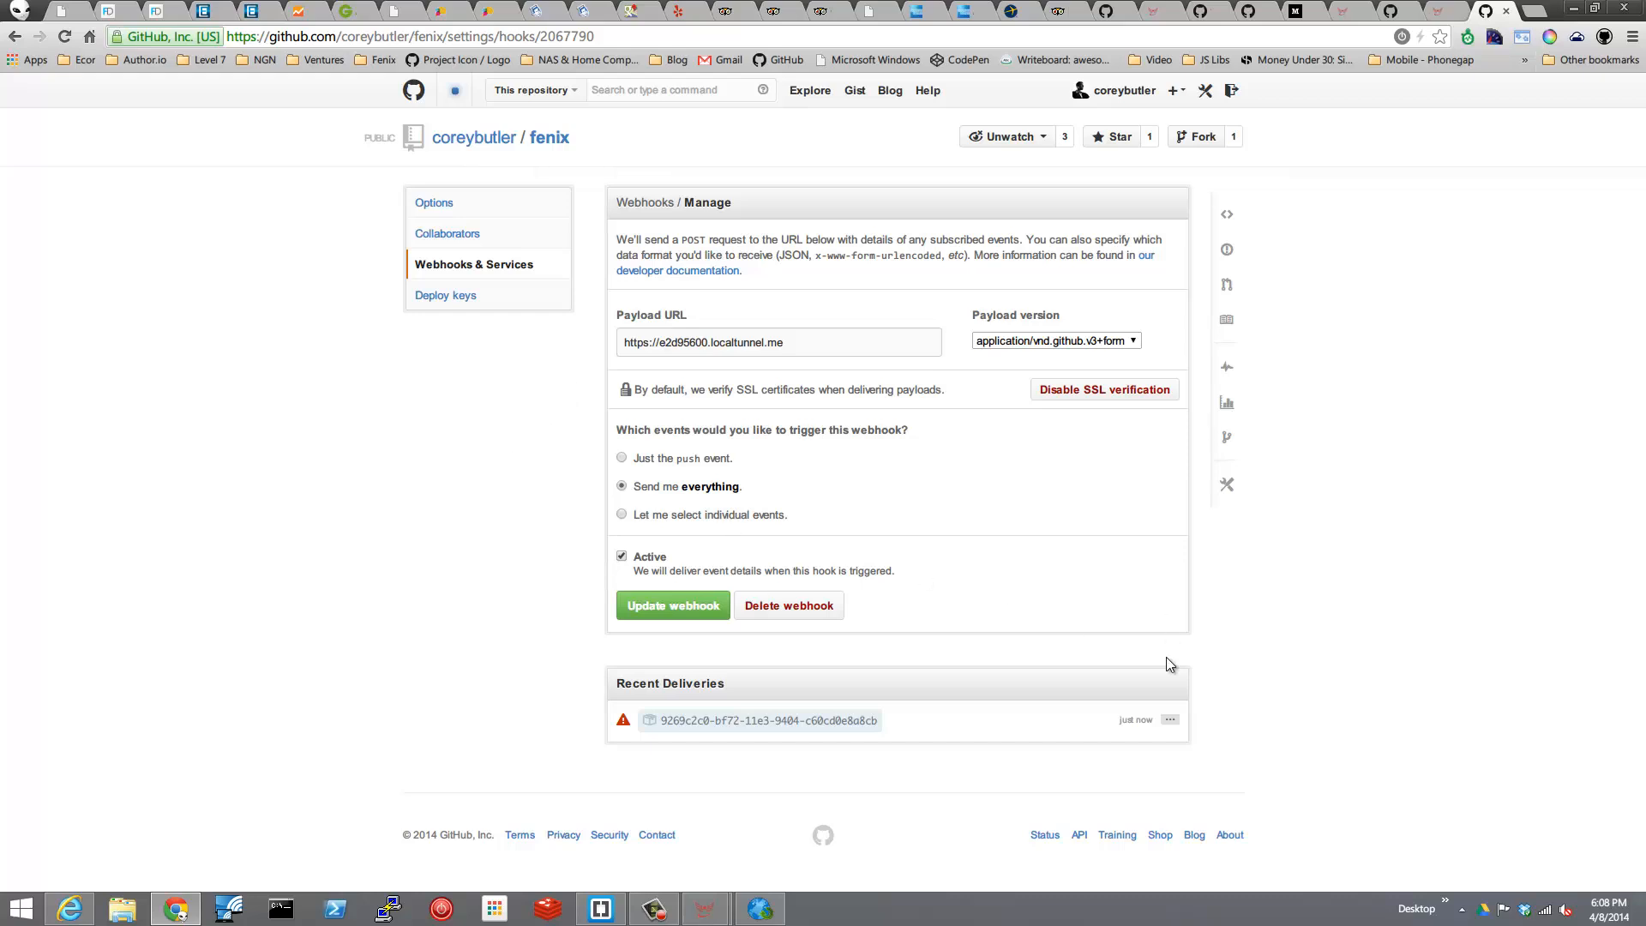
pyautogui.click(1168, 723)
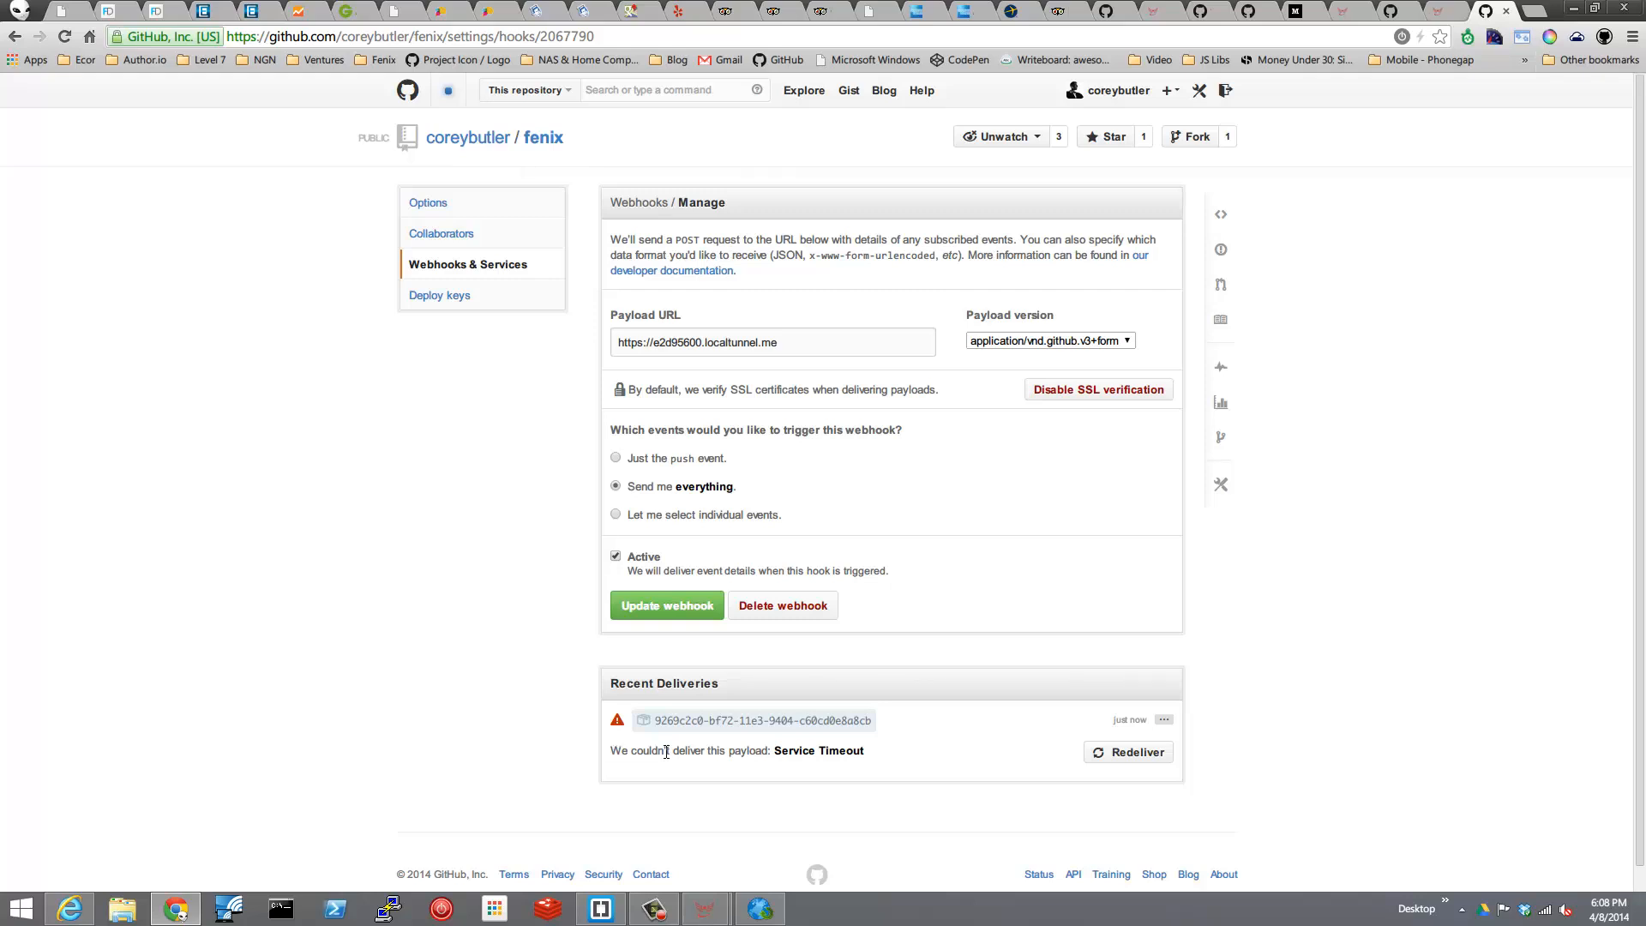
pyautogui.moveTo(610, 751); pyautogui.dragTo(882, 747)
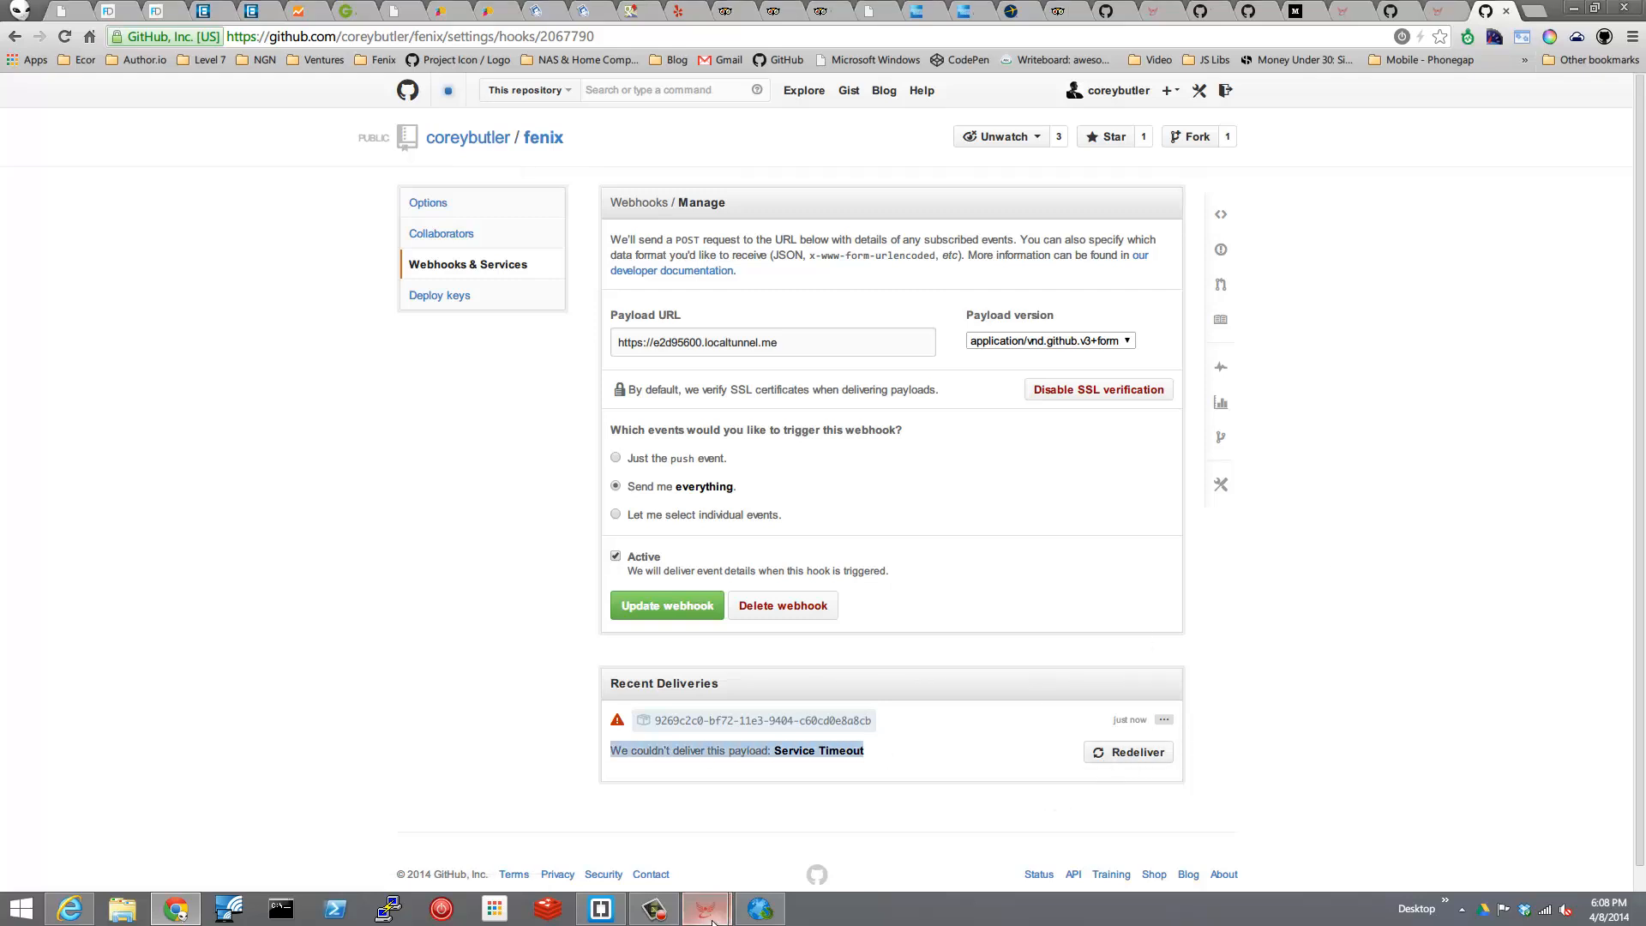
# Check the Fenix Request Browser for new requests, and try to redeliver the webhook's payload from GitHub.
pyautogui.moveTo(701, 900)
pyautogui.click(773, 846)
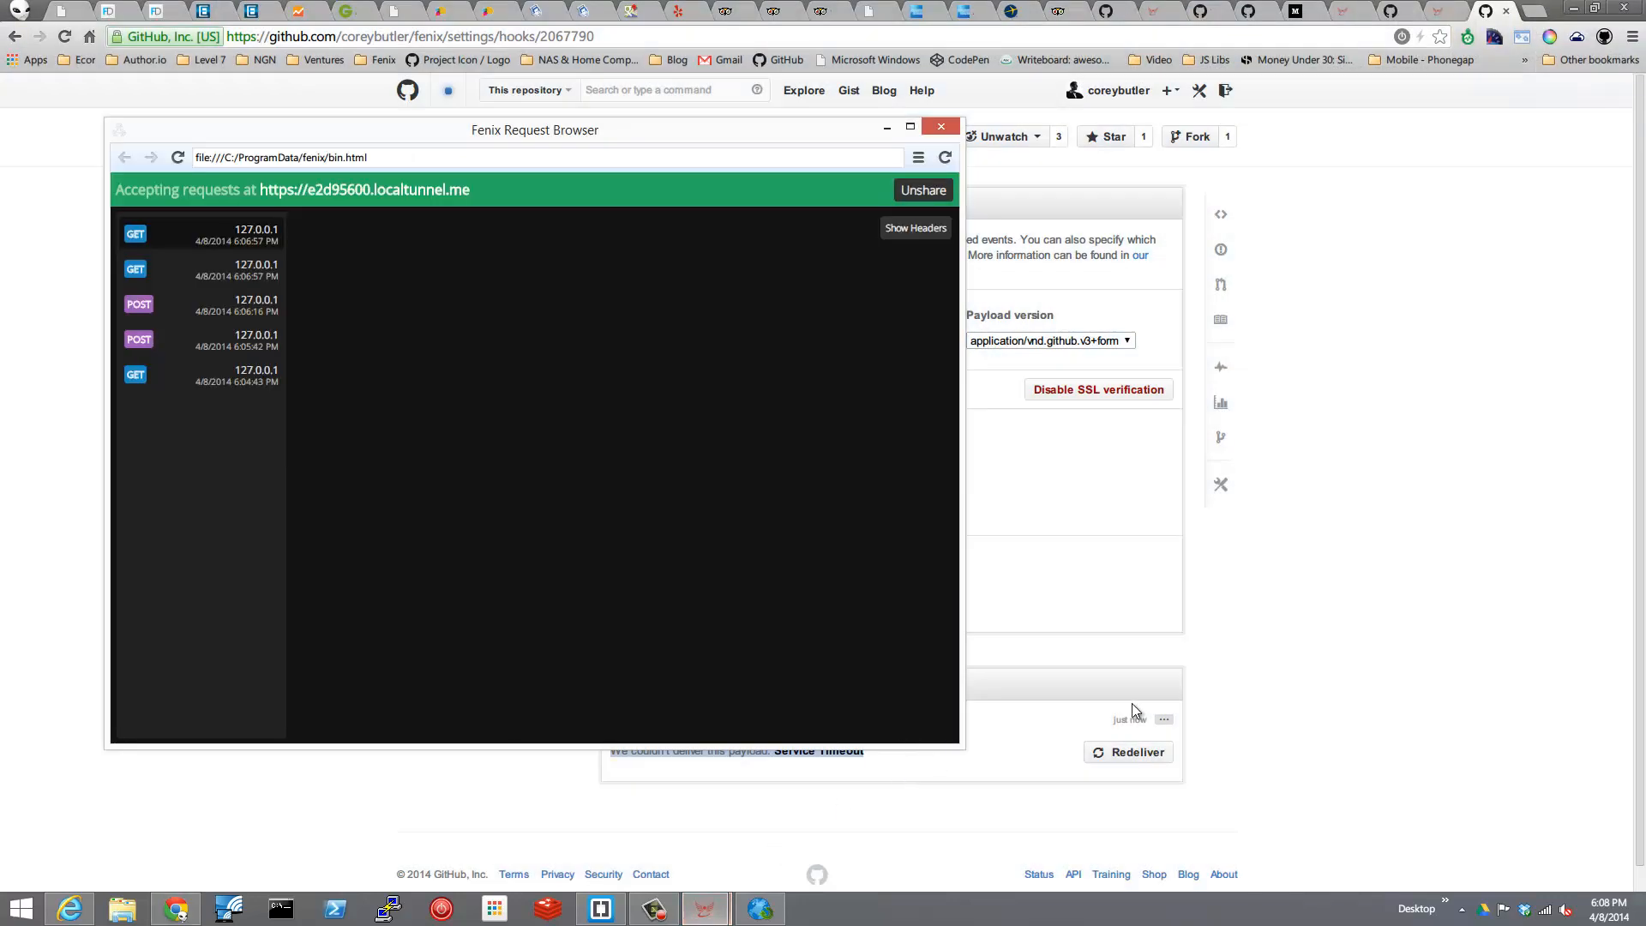
pyautogui.click(1349, 649)
pyautogui.click(1134, 755)
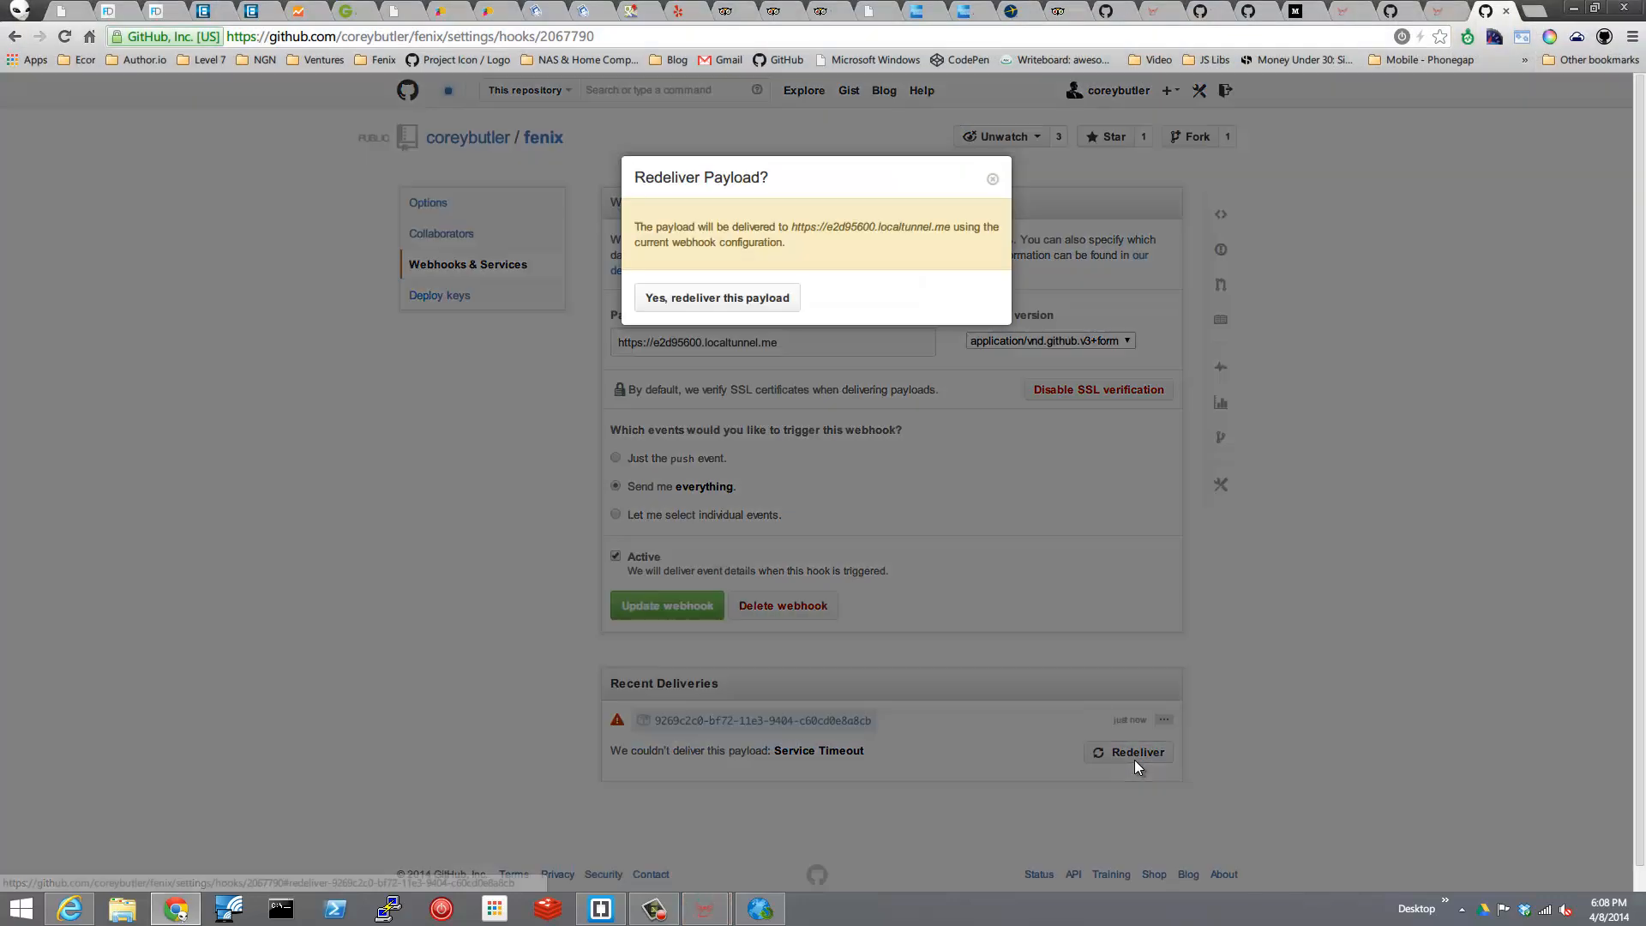
pyautogui.click(696, 300)
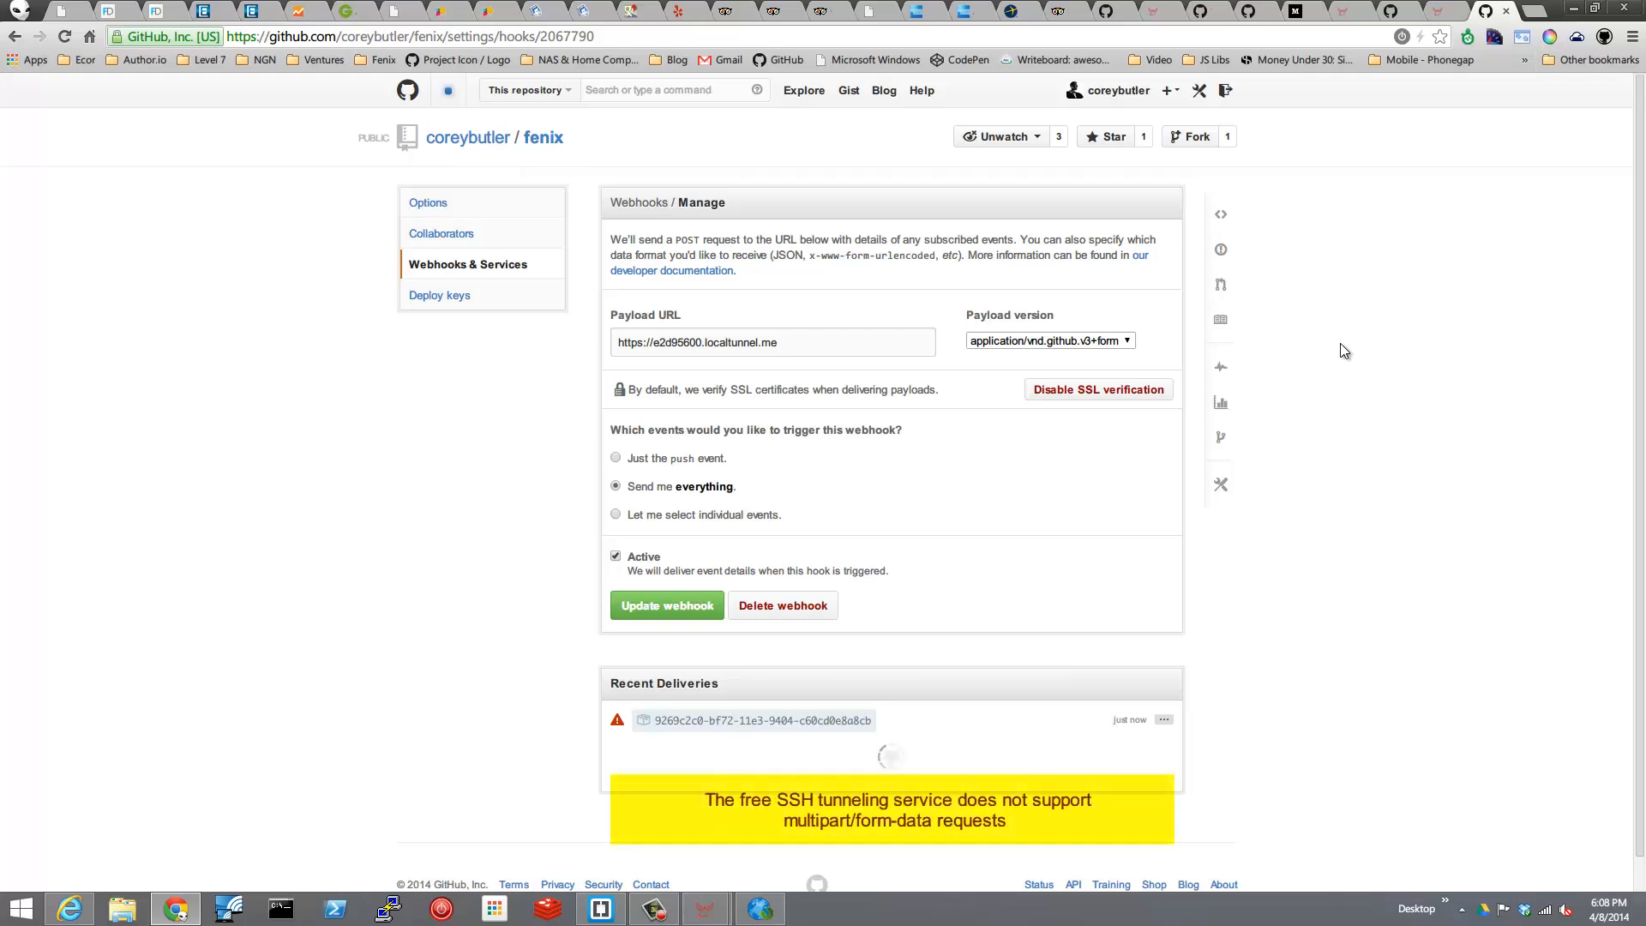
# Set the webhook's payload version to application/vnd.github.v3+json and update the webhook.
pyautogui.click(1128, 341)
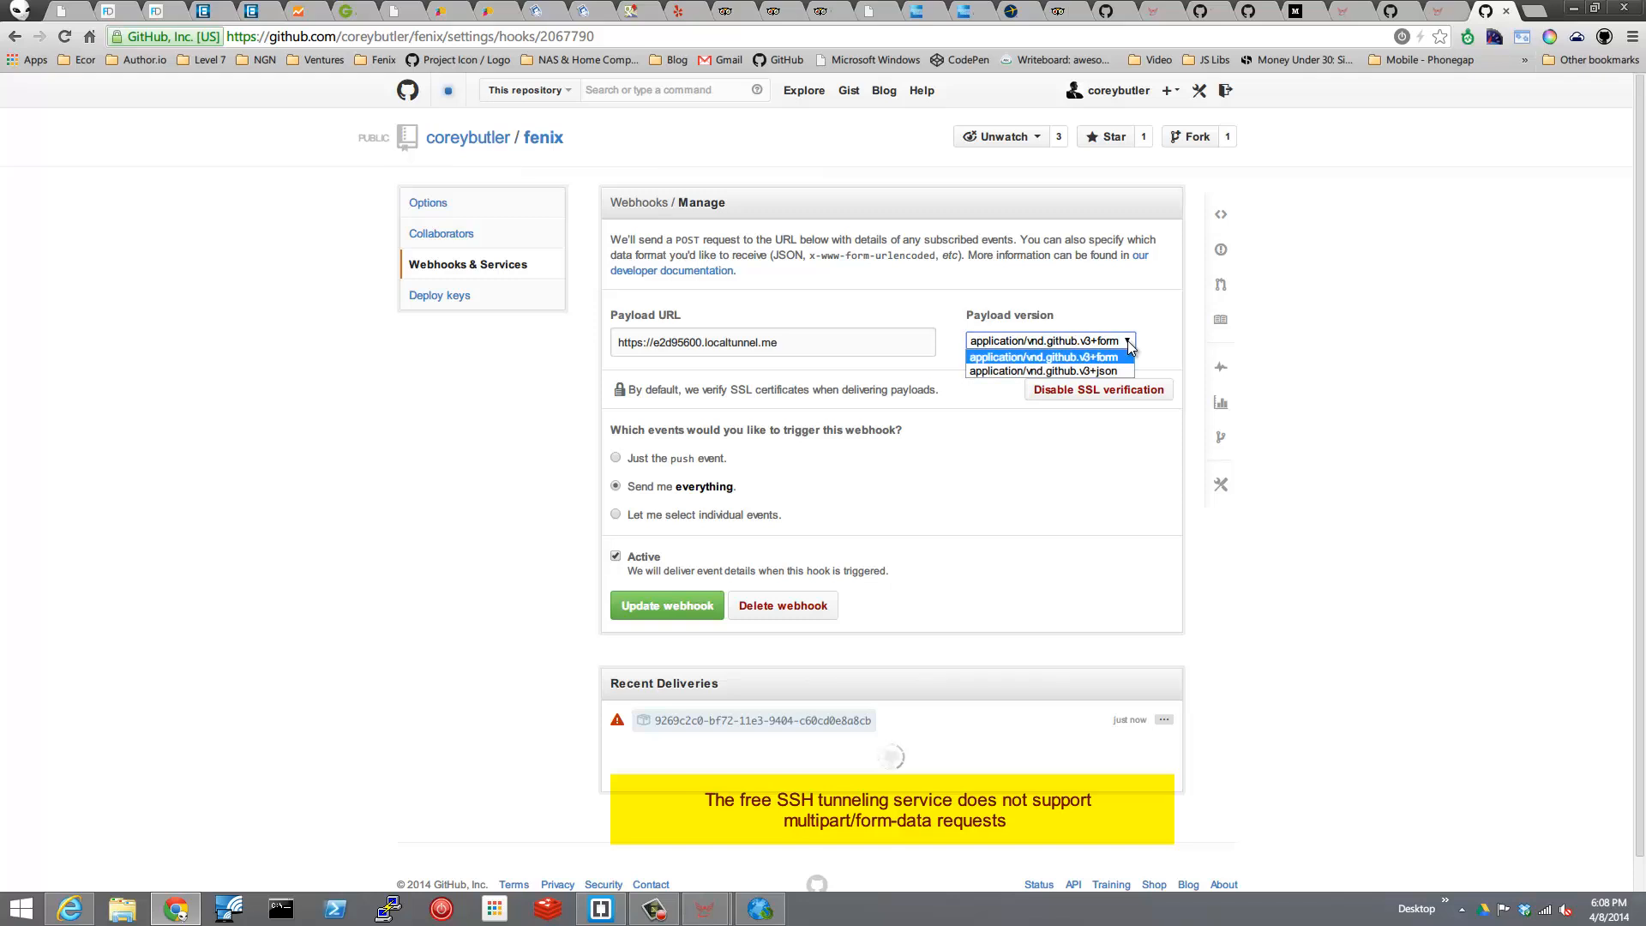
pyautogui.click(1062, 372)
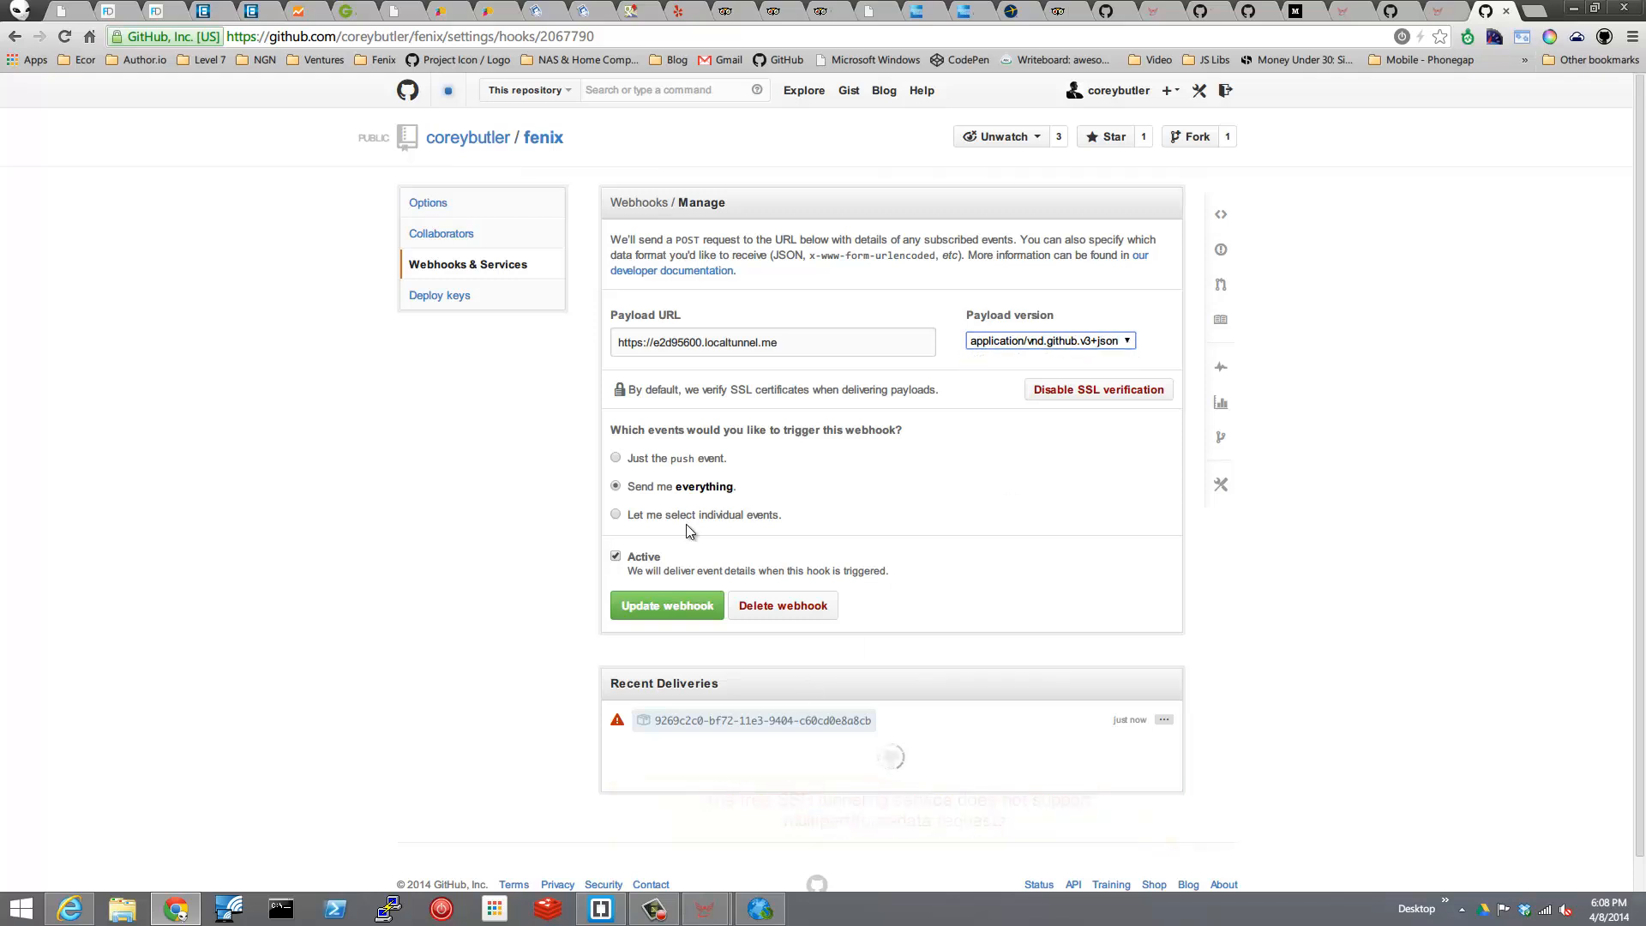
pyautogui.click(650, 607)
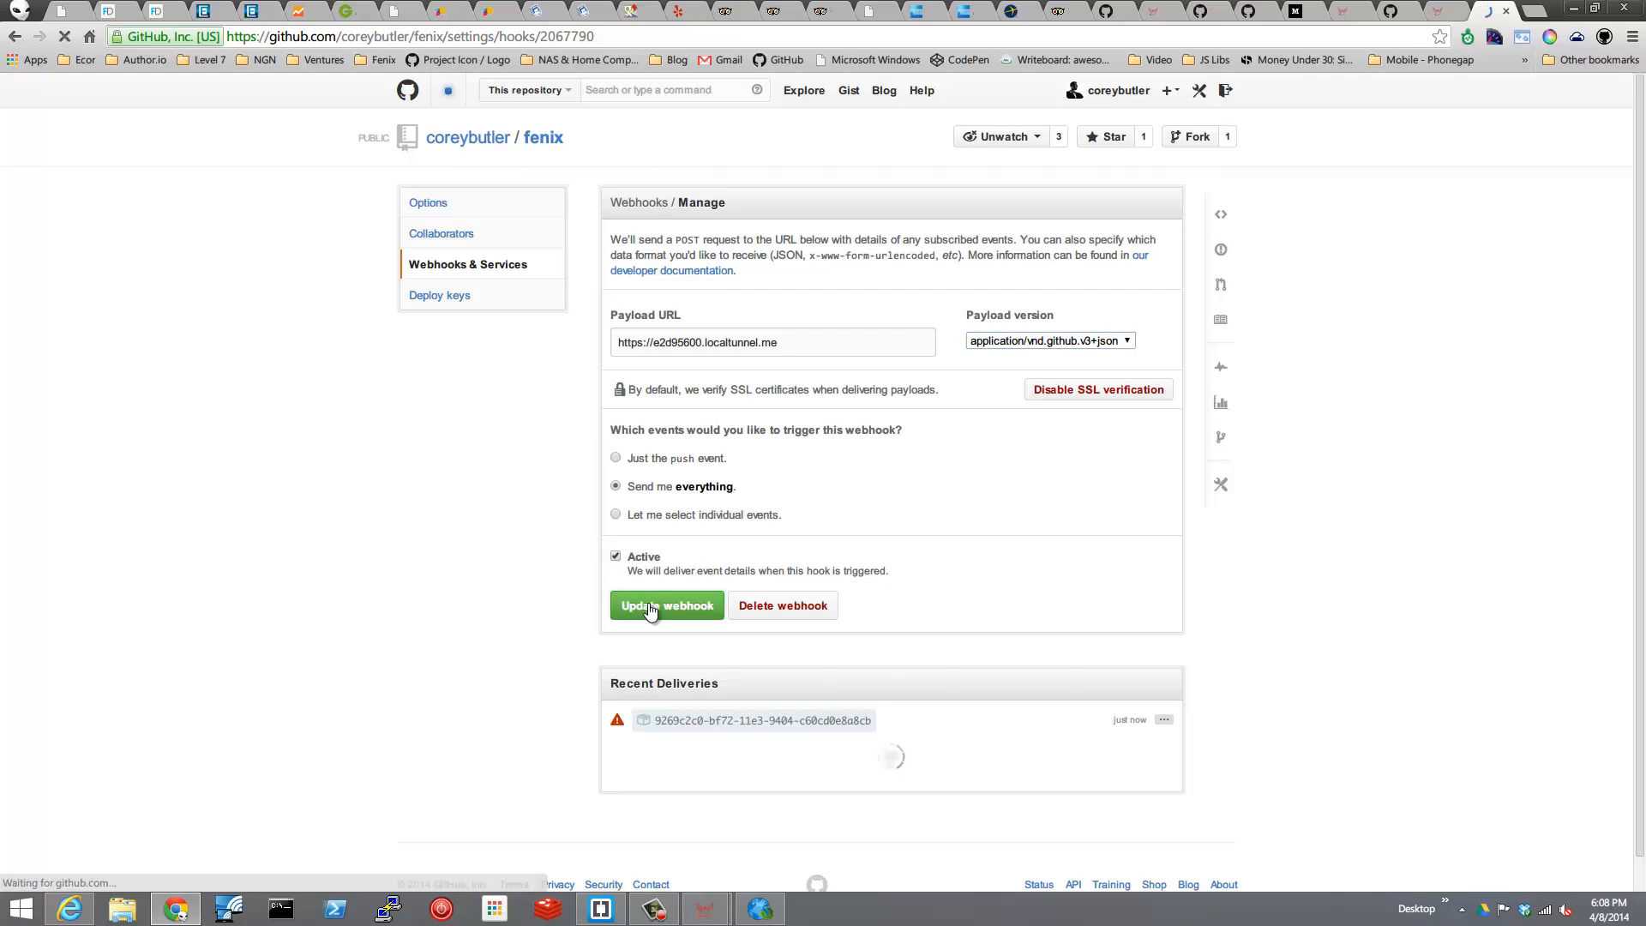
# Redeliver the payload of the older entry in the webhook's recent deliveries.
pyautogui.scroll(-2, 1173, 541)
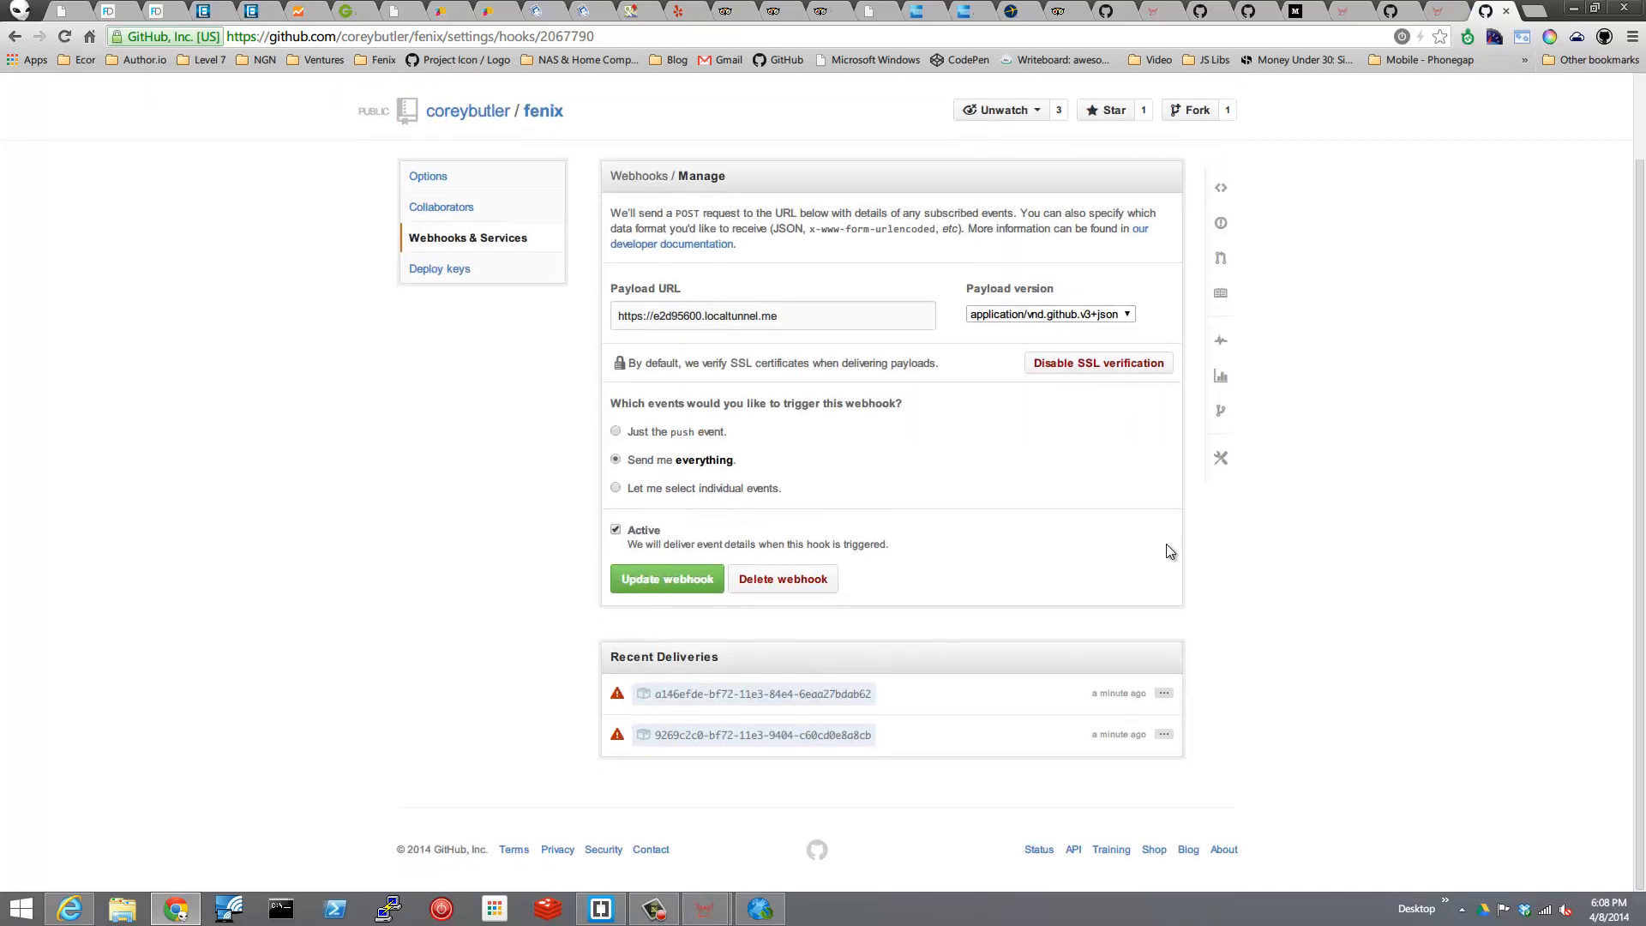
pyautogui.click(1164, 735)
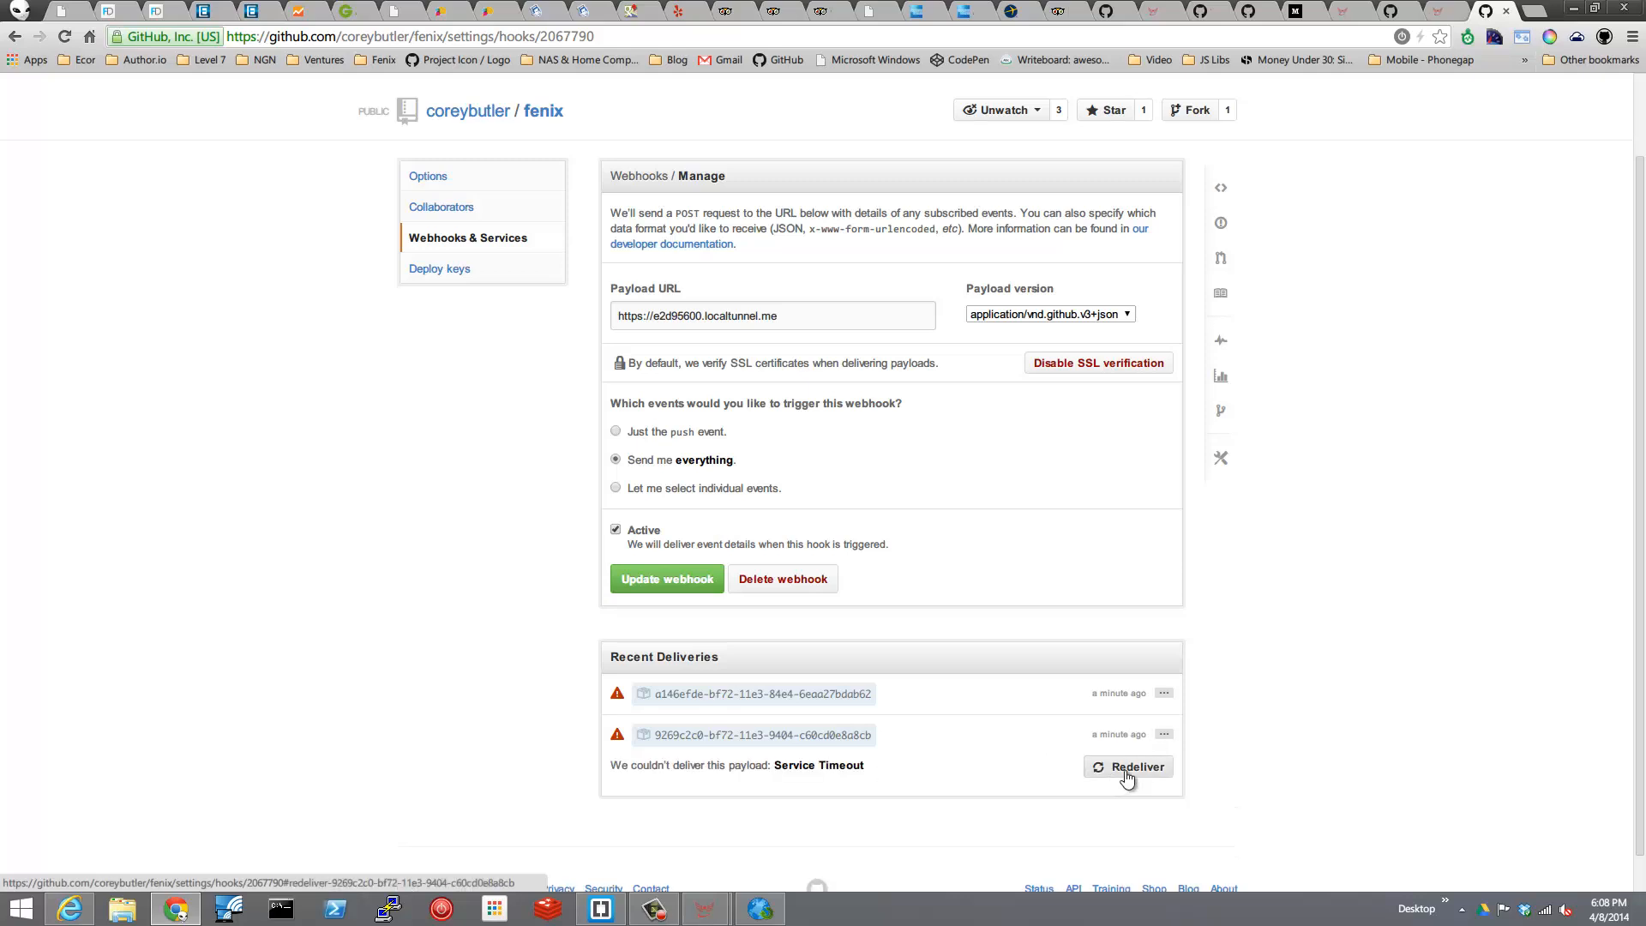
pyautogui.click(1130, 770)
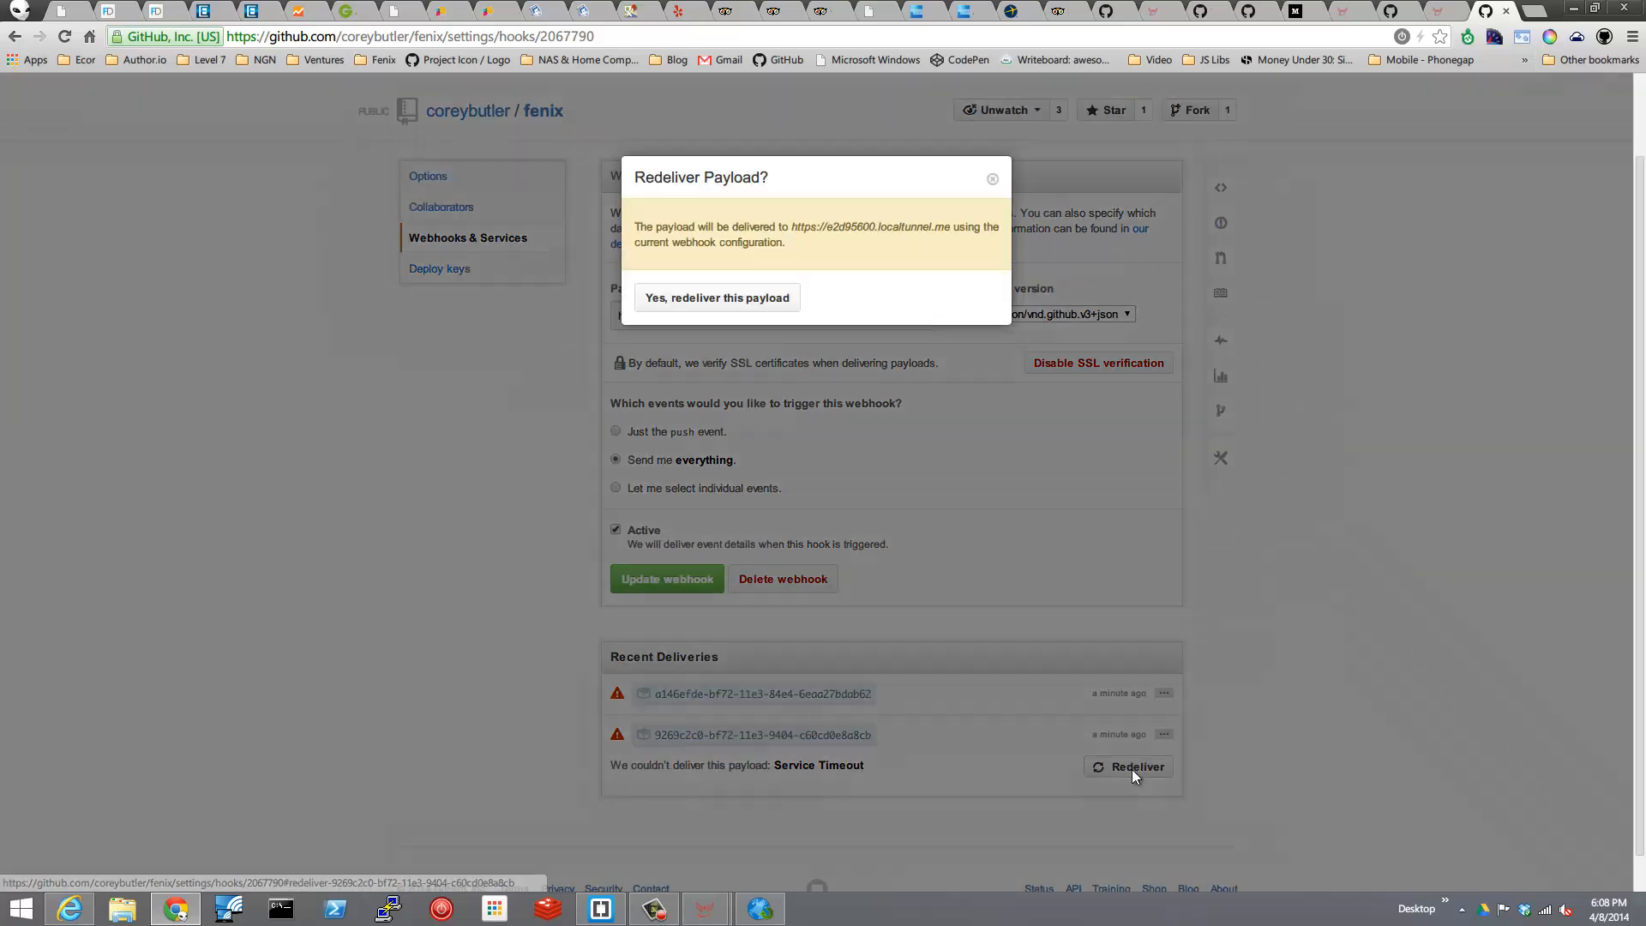
pyautogui.click(739, 295)
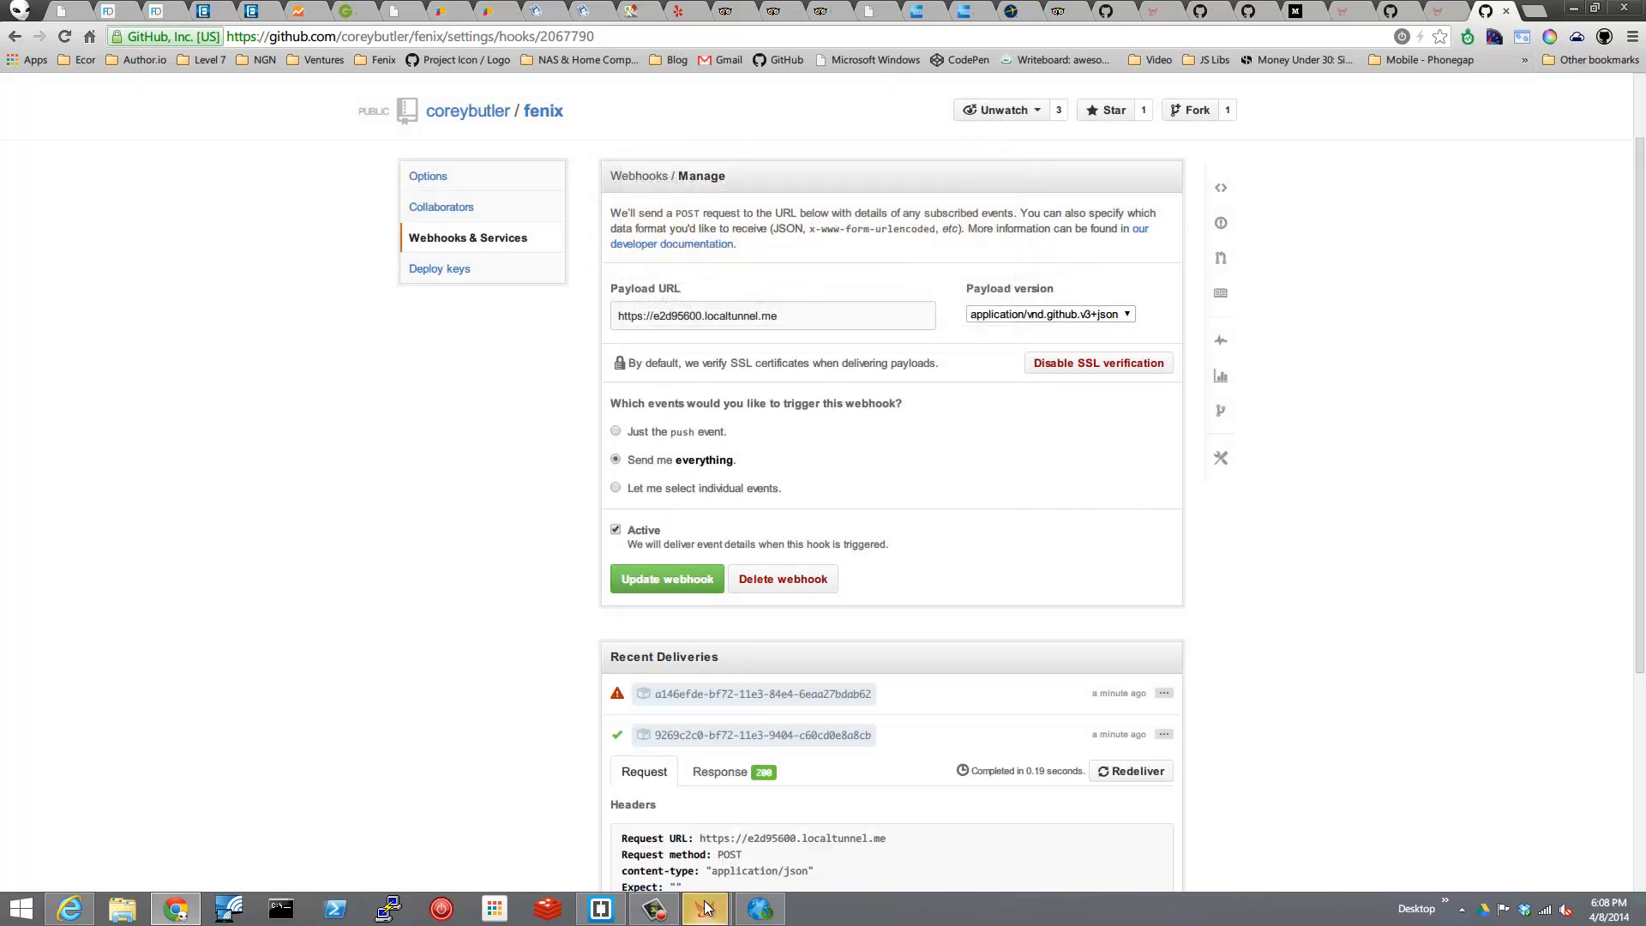
# Switch to the Fenix Request Browser and view the body of the newest POST request.
pyautogui.moveTo(705, 911)
pyautogui.click(775, 873)
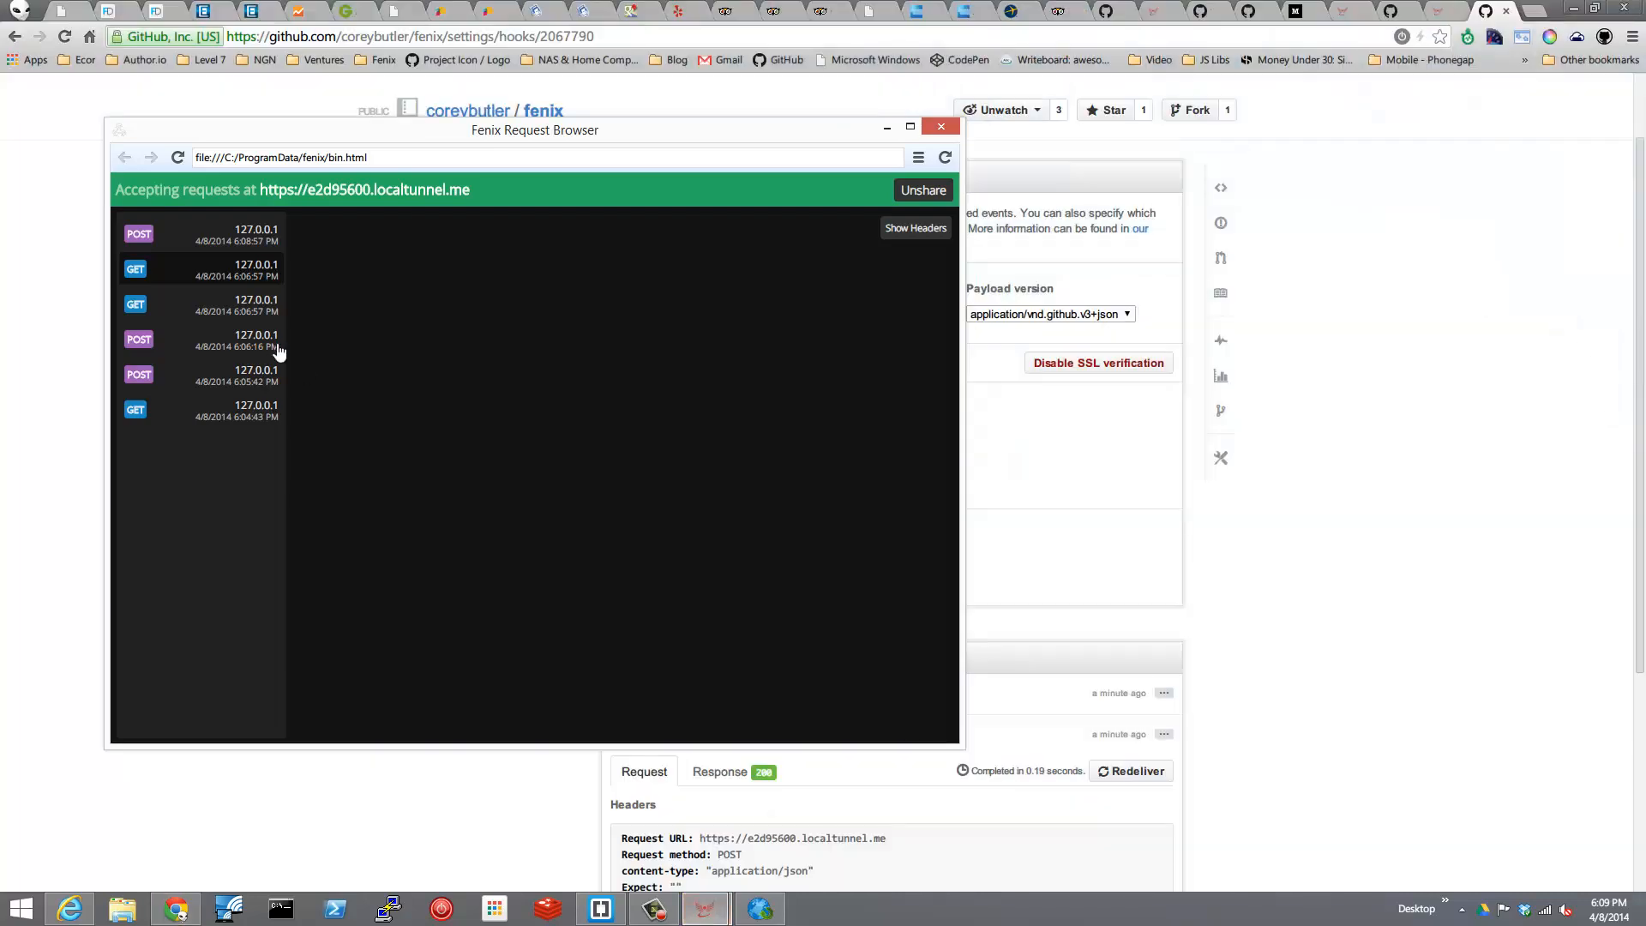
pyautogui.click(208, 243)
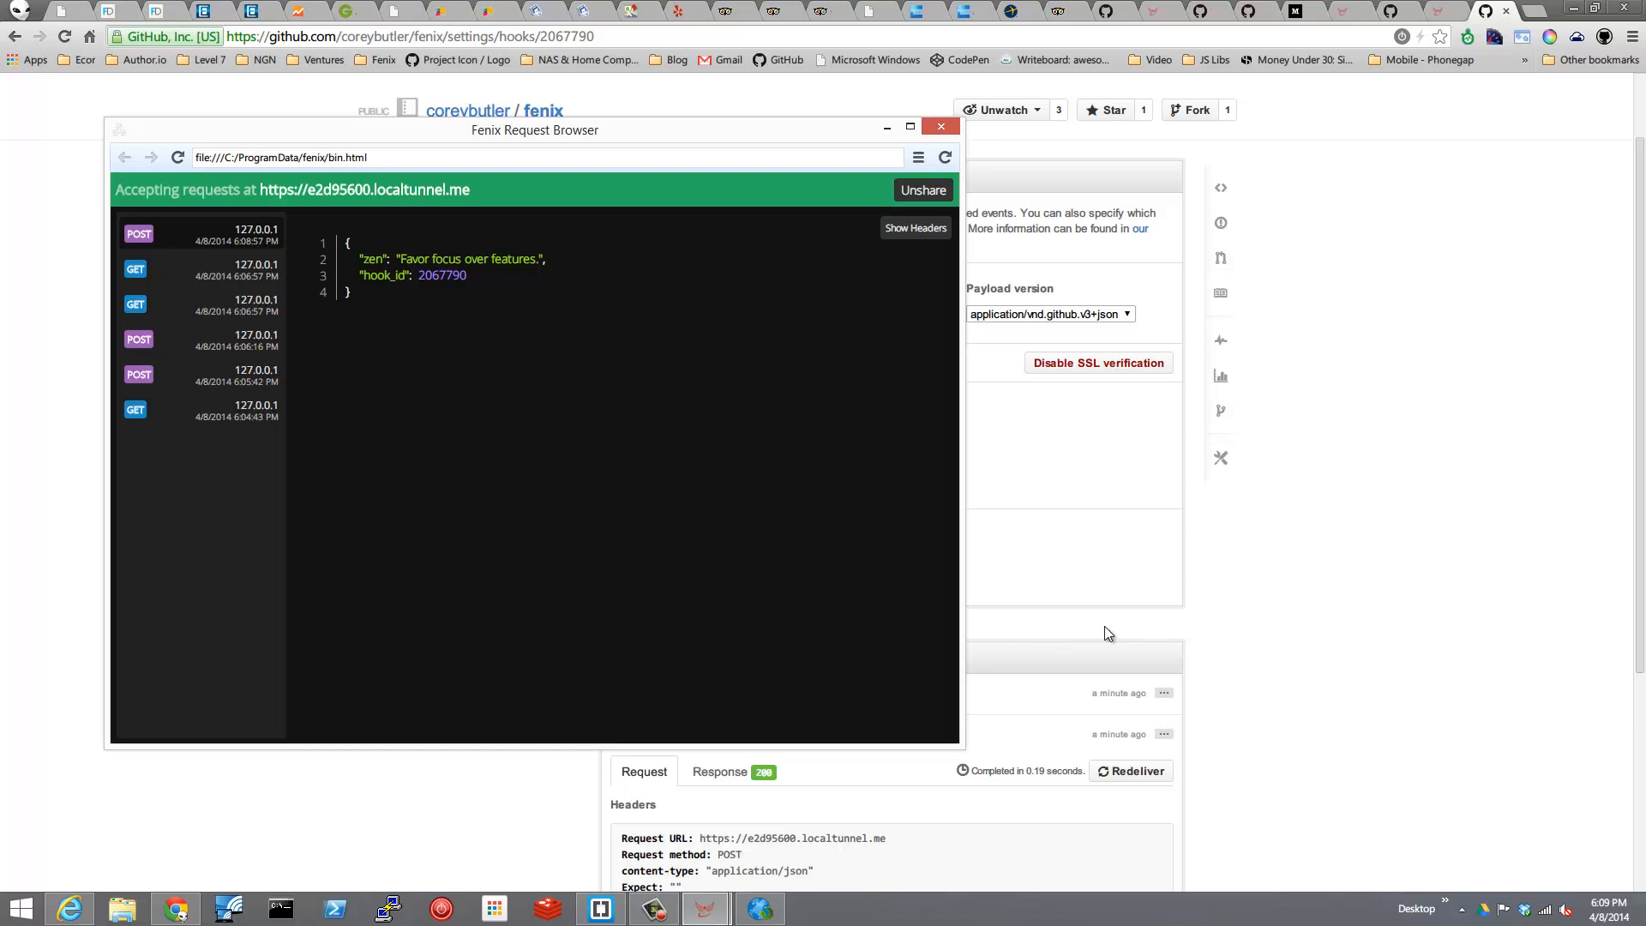
# Examine the redelivered request's headers and payload on GitHub, and compare the payload with the body in the Fenix Request Browser.
pyautogui.click(1364, 633)
pyautogui.scroll(-4, 1337, 686)
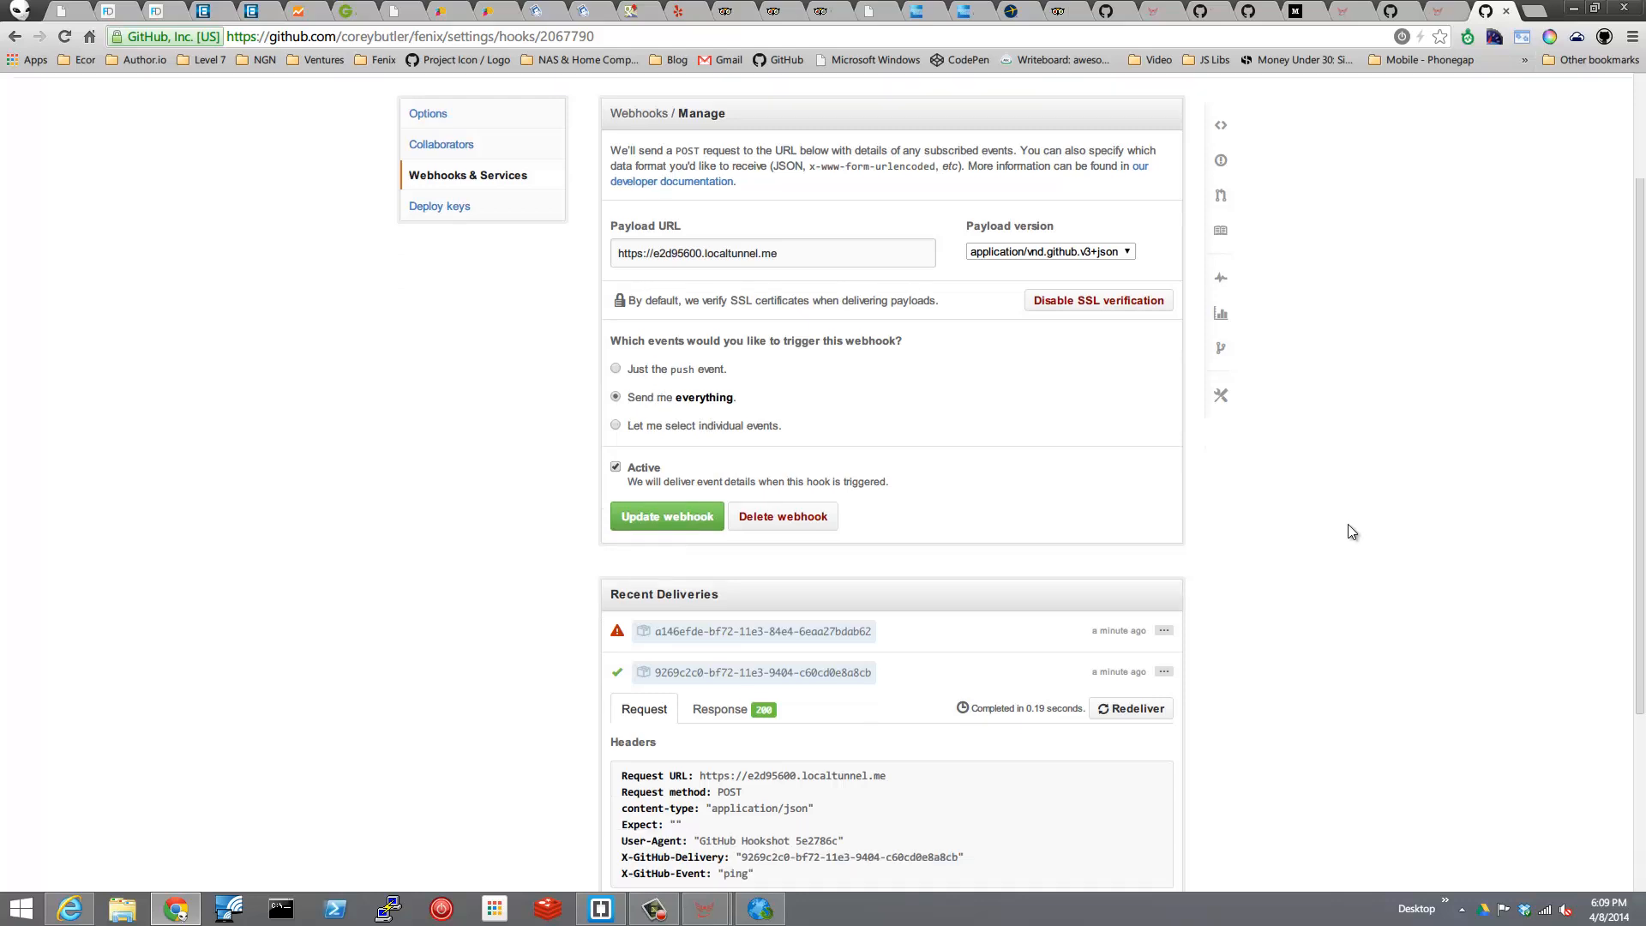
pyautogui.scroll(-1, 1347, 525)
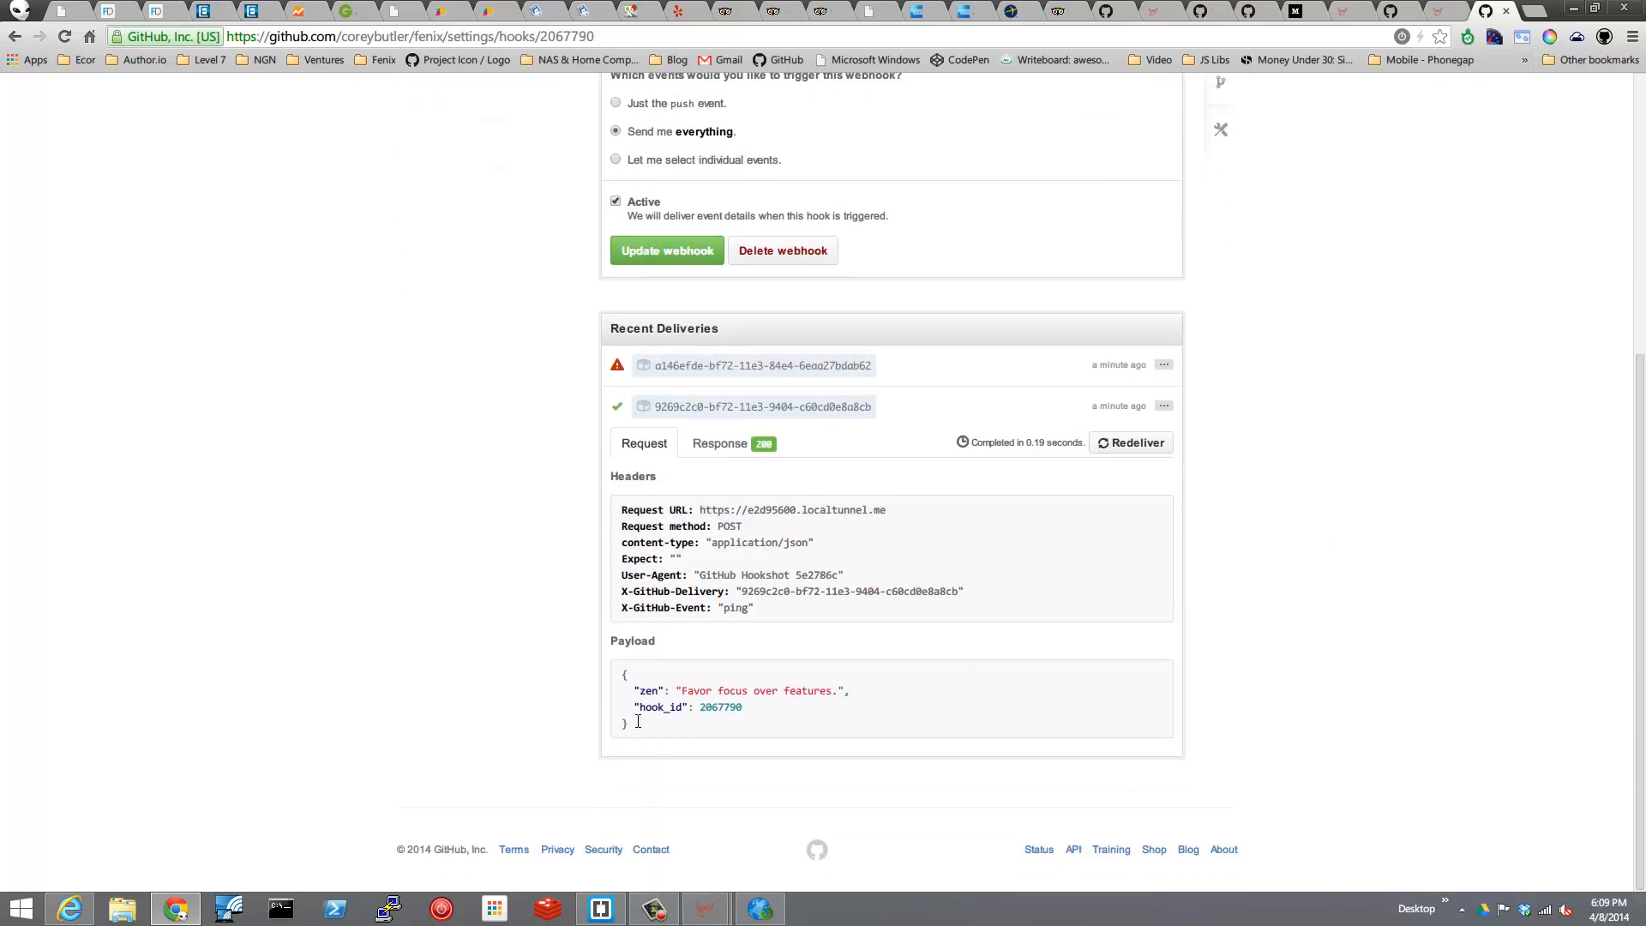
pyautogui.moveTo(650, 734); pyautogui.dragTo(619, 675)
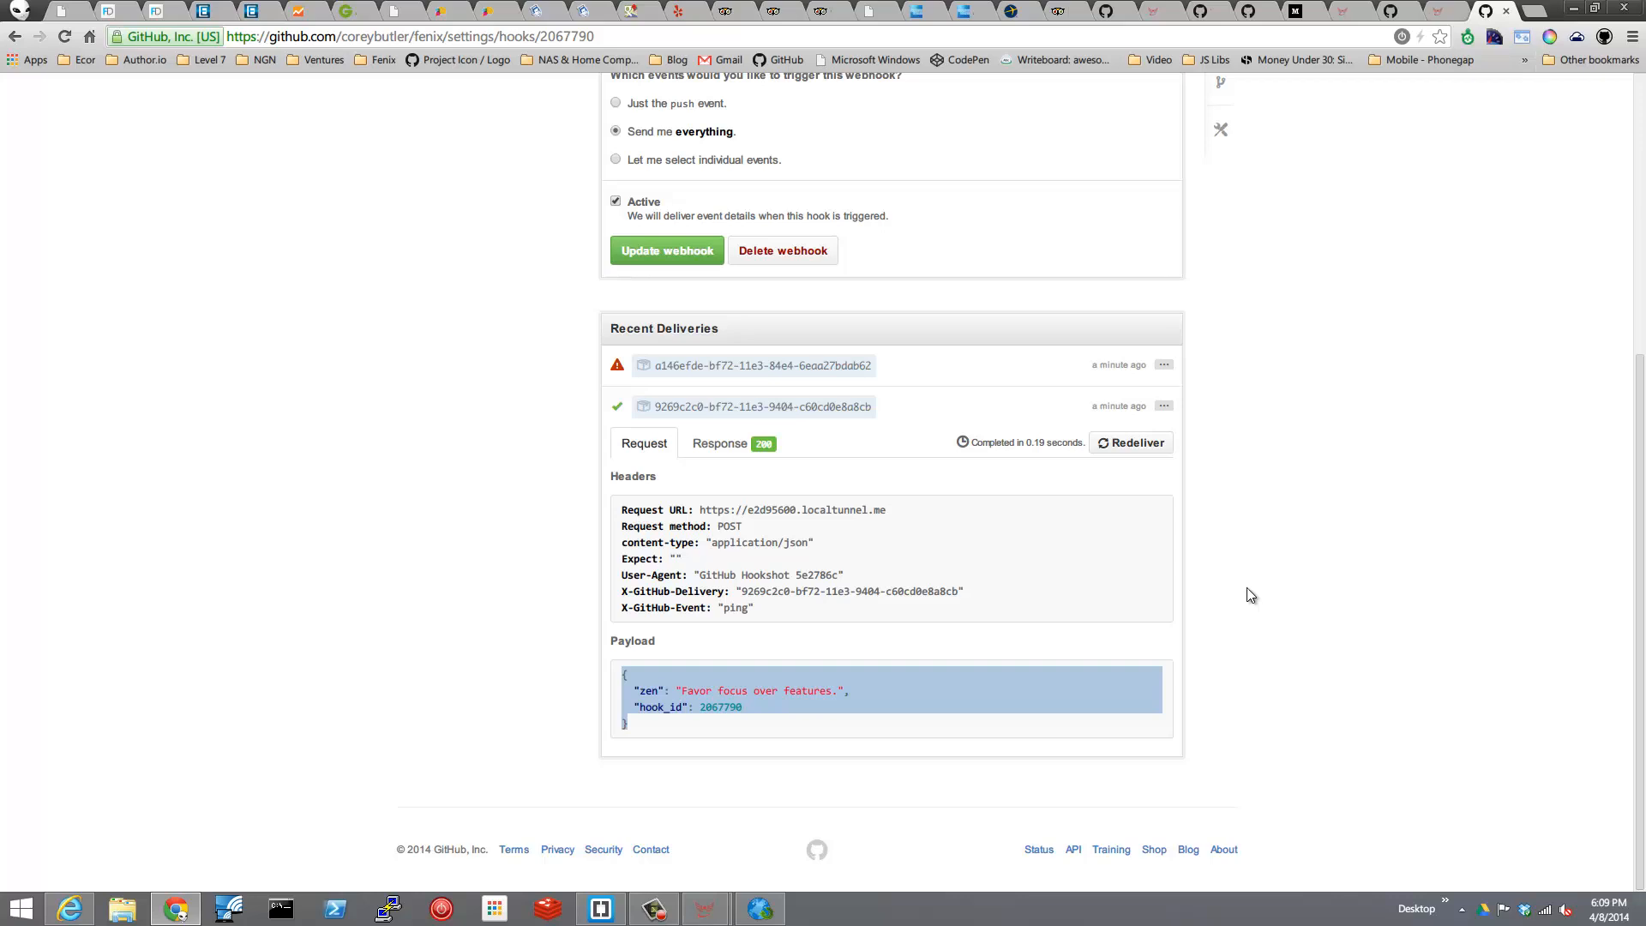
pyautogui.hotkey('alt', 'Tab')
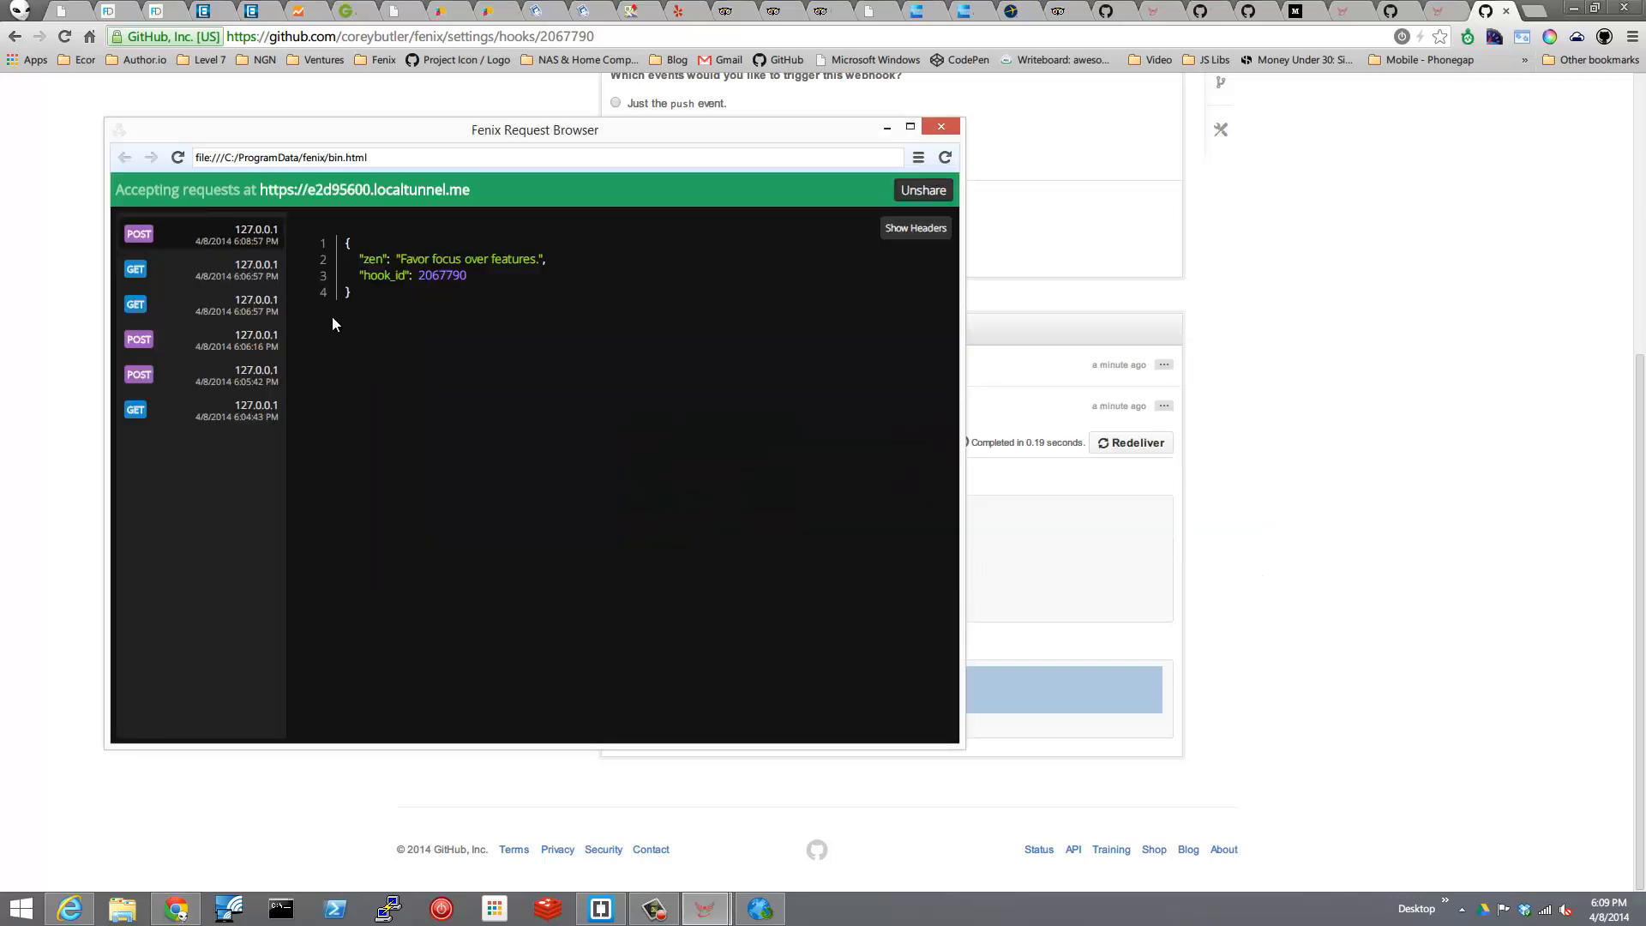